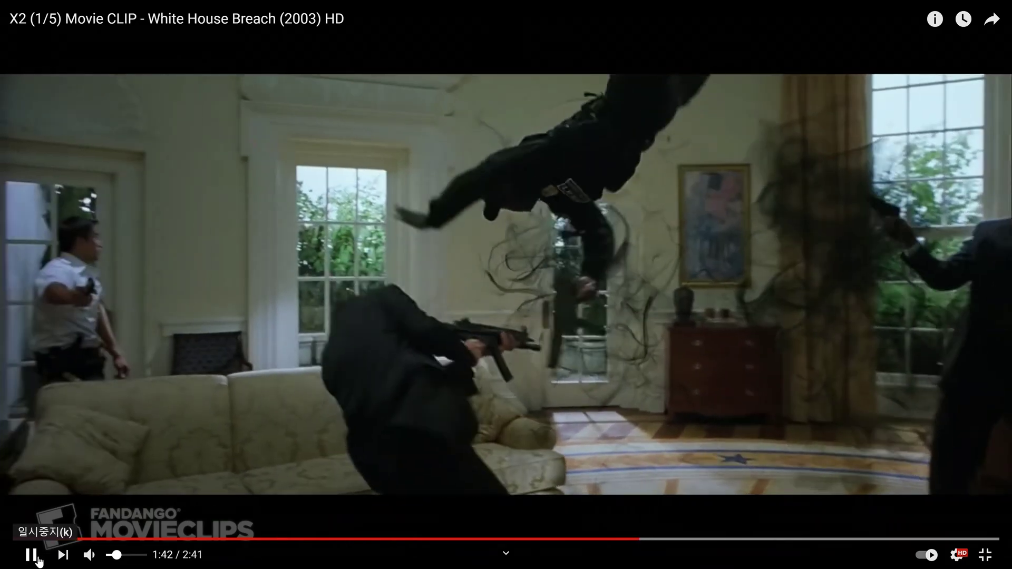
Rewind the X2 clip to 1:18, play it while skipping ahead to about 1:28, and pause at 1:30 on the smoky doorway.
left_click(32, 553)
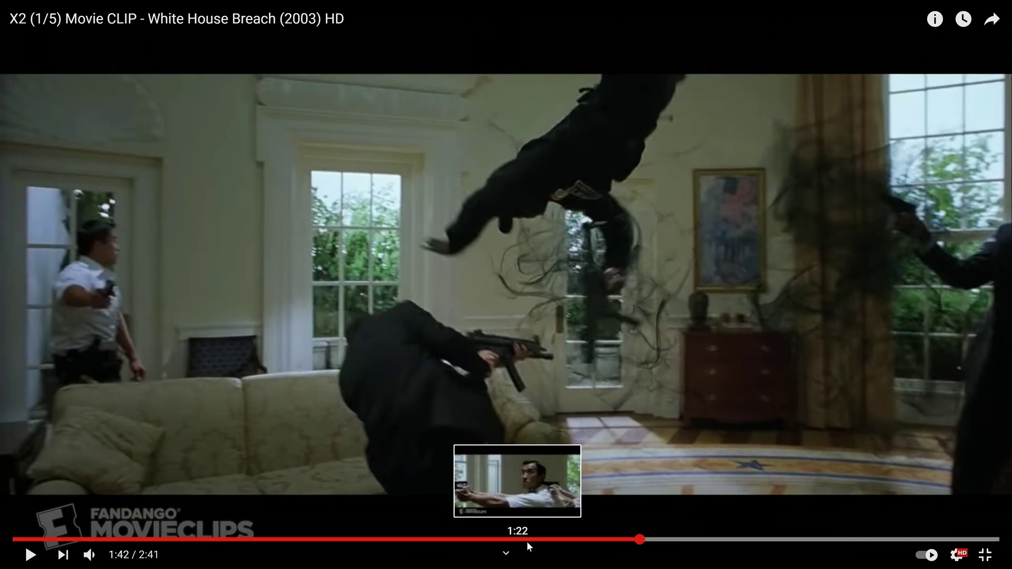
left_click(490, 539)
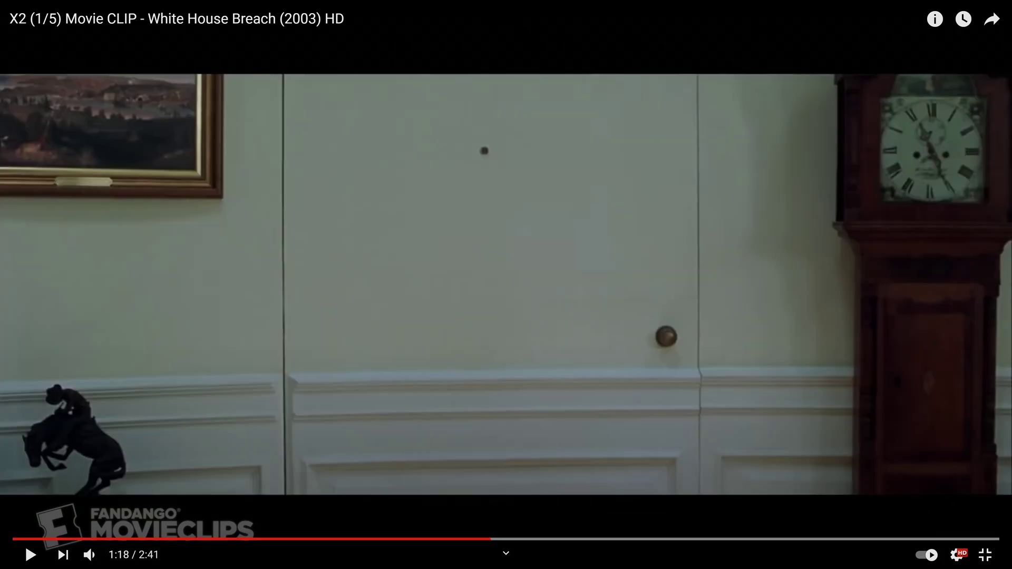
left_click(31, 555)
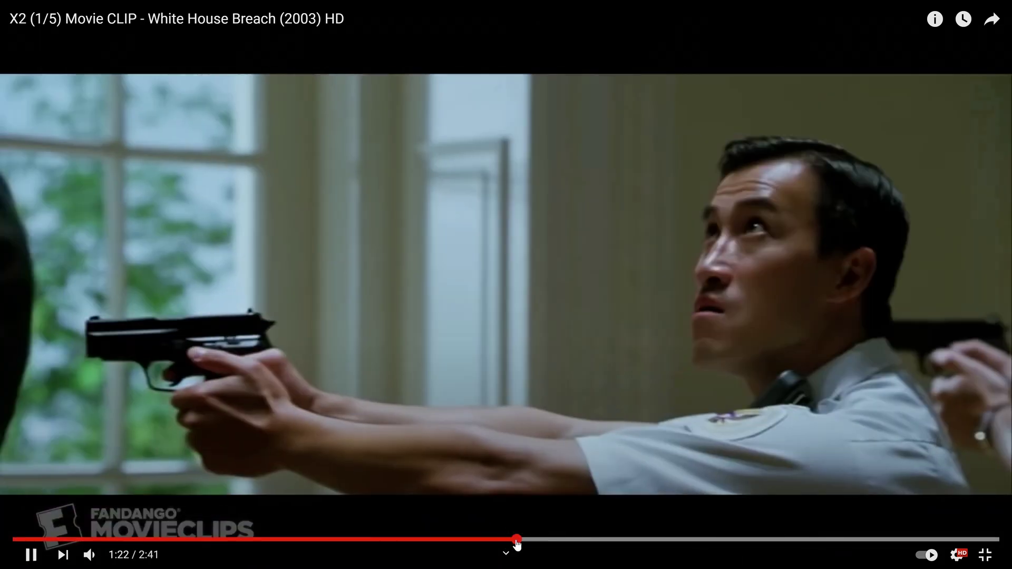
left_click(527, 539)
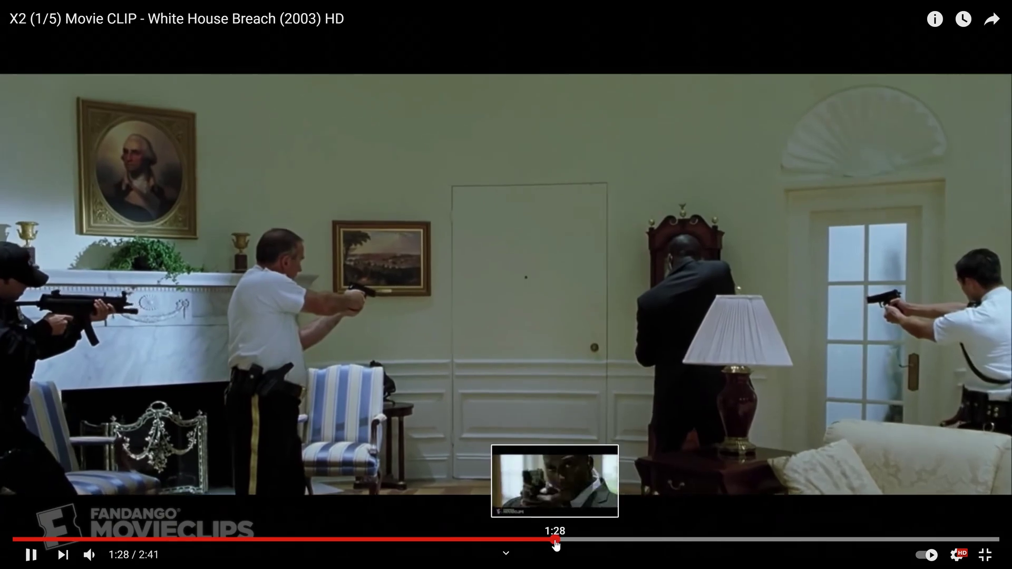
left_click(557, 539)
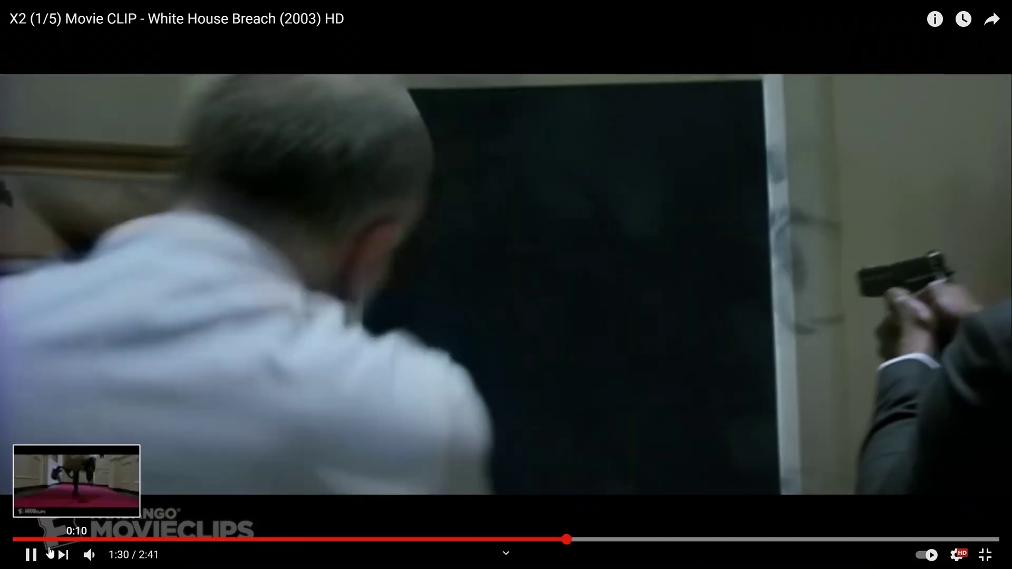
left_click(33, 554)
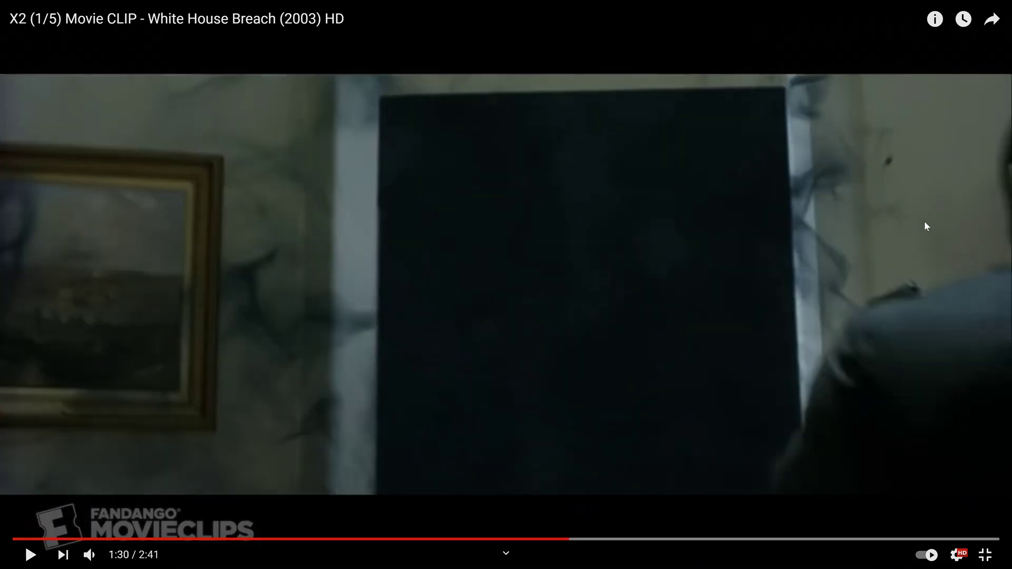
Play the clip in short bursts from 1:30 to 1:34, pausing to examine the smoke as the figure teleports.
left_click(30, 555)
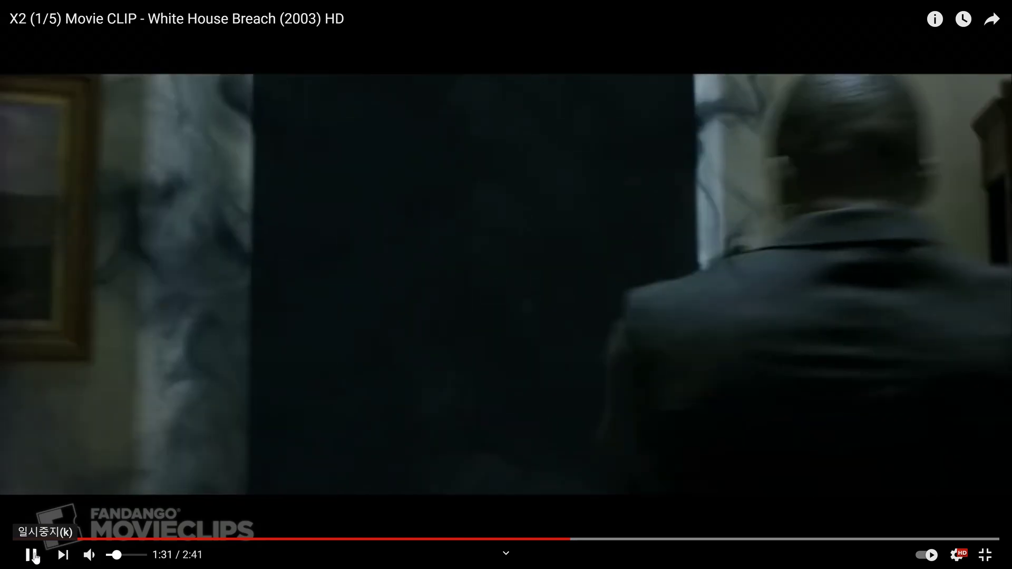
left_click(429, 451)
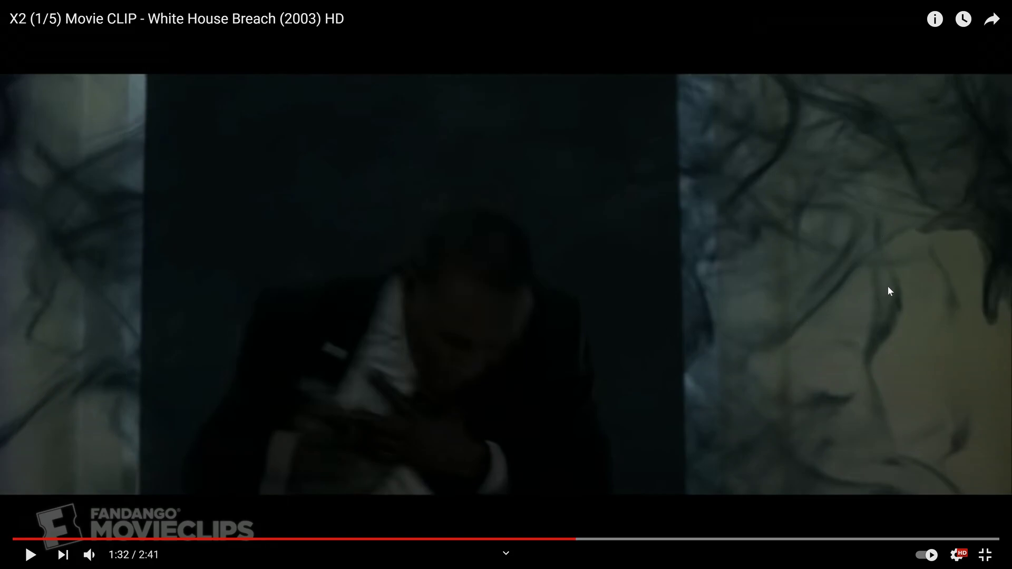
left_click(29, 555)
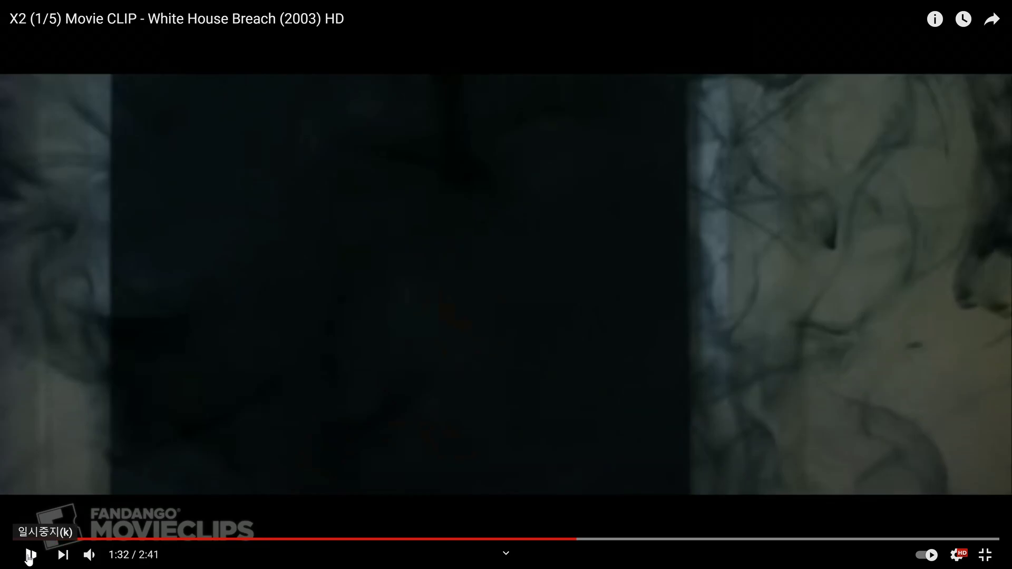
left_click(29, 555)
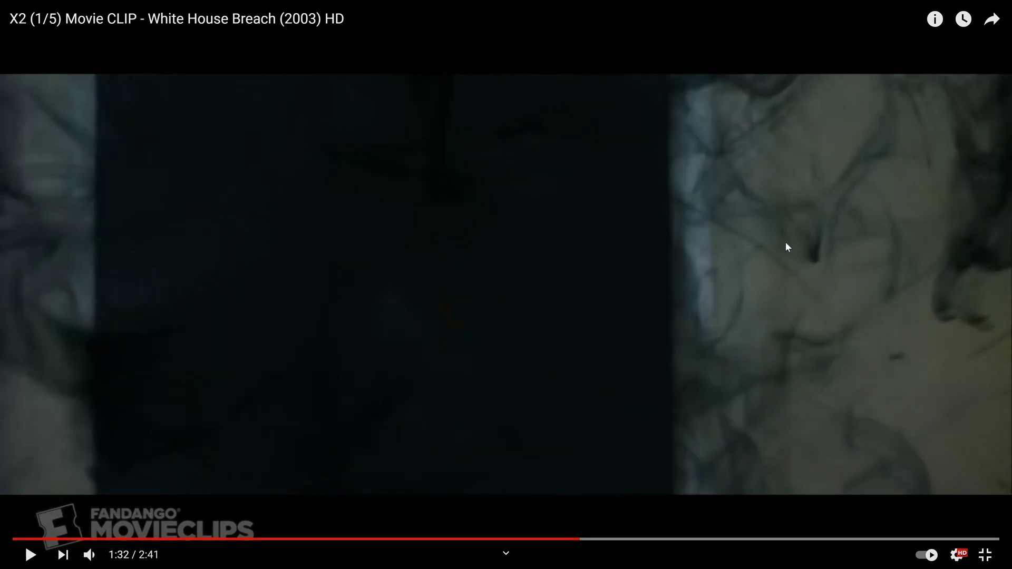
left_click(30, 556)
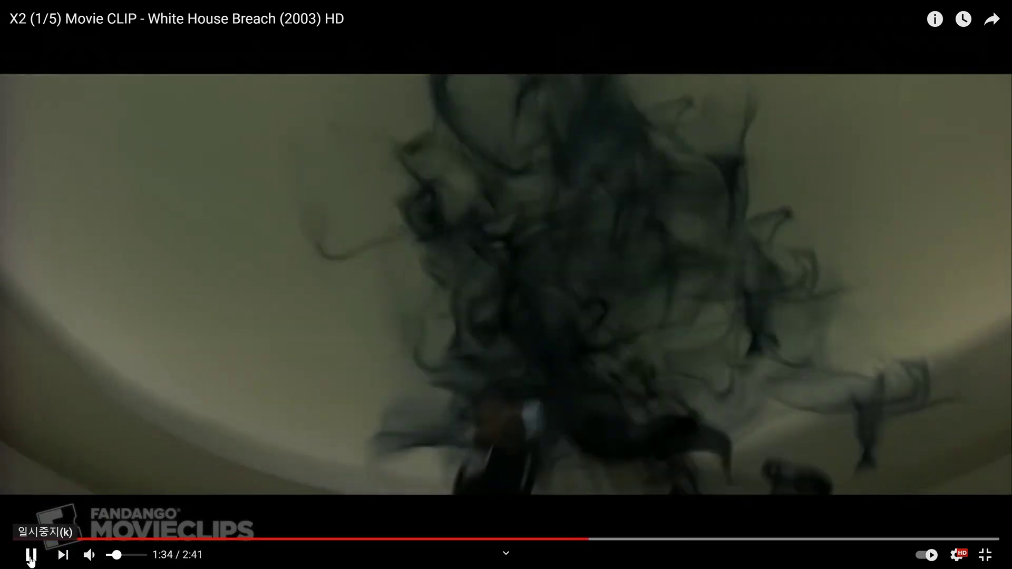
left_click(30, 557)
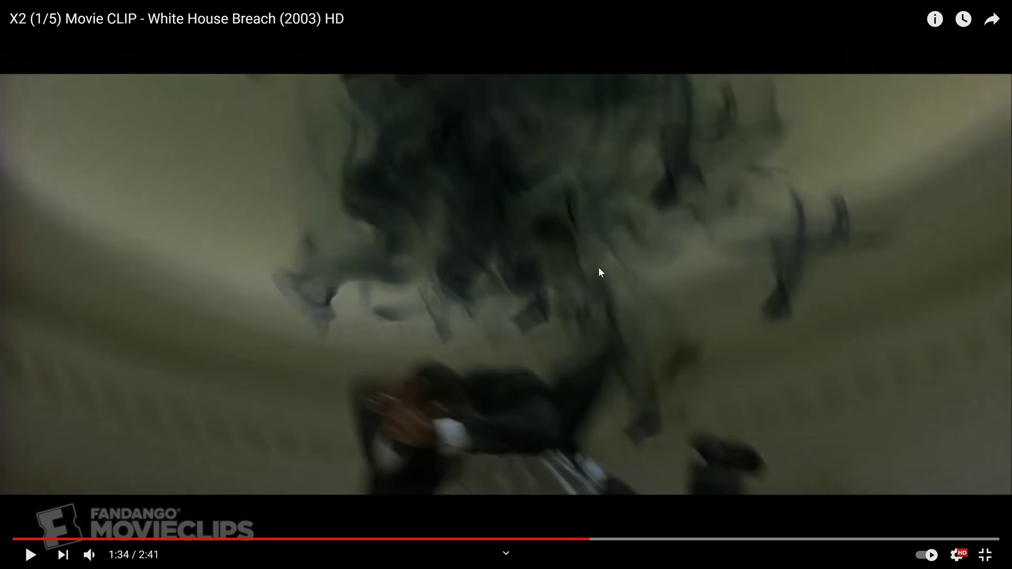
Step through the clip from 1:34 to 1:39, pausing on frames where the character's body and coat dissolve into smoke.
left_click(30, 556)
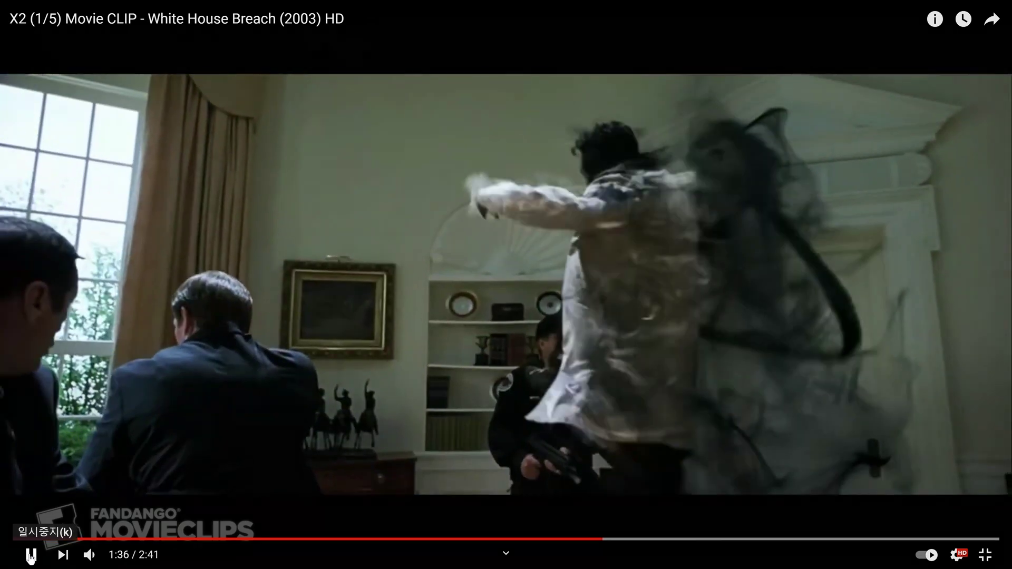
left_click(30, 557)
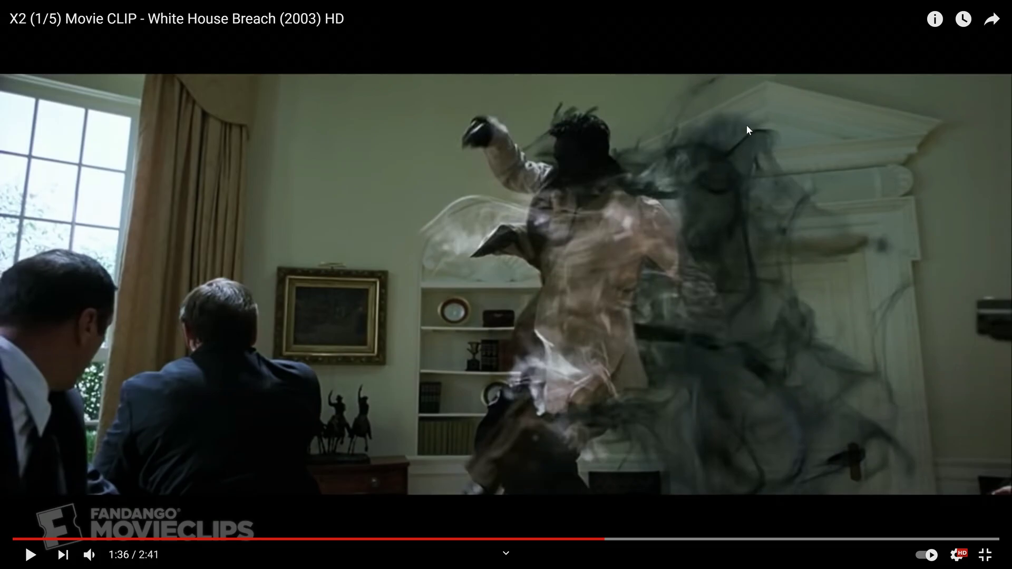
left_click(30, 555)
left_click(591, 360)
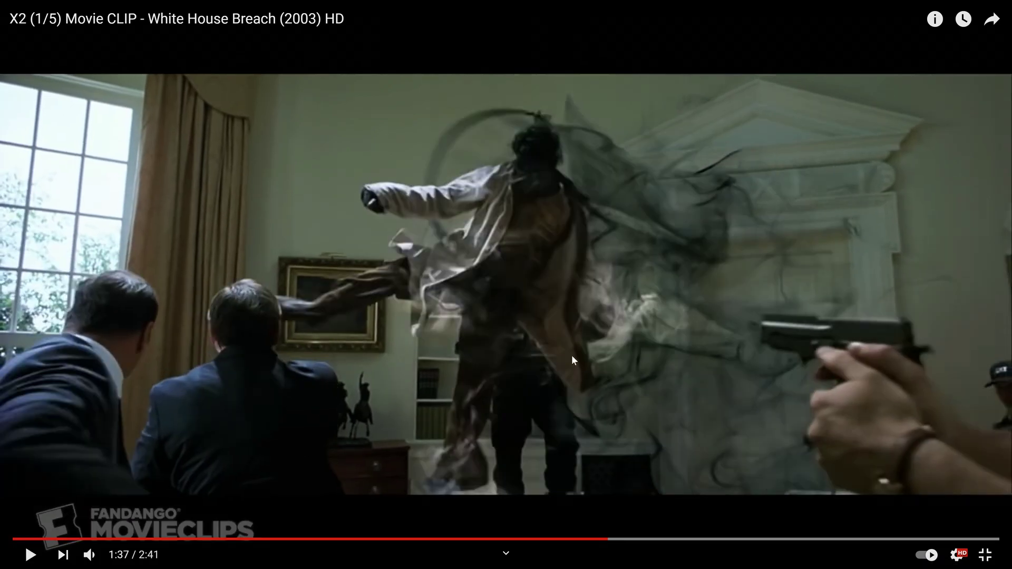
left_click(31, 559)
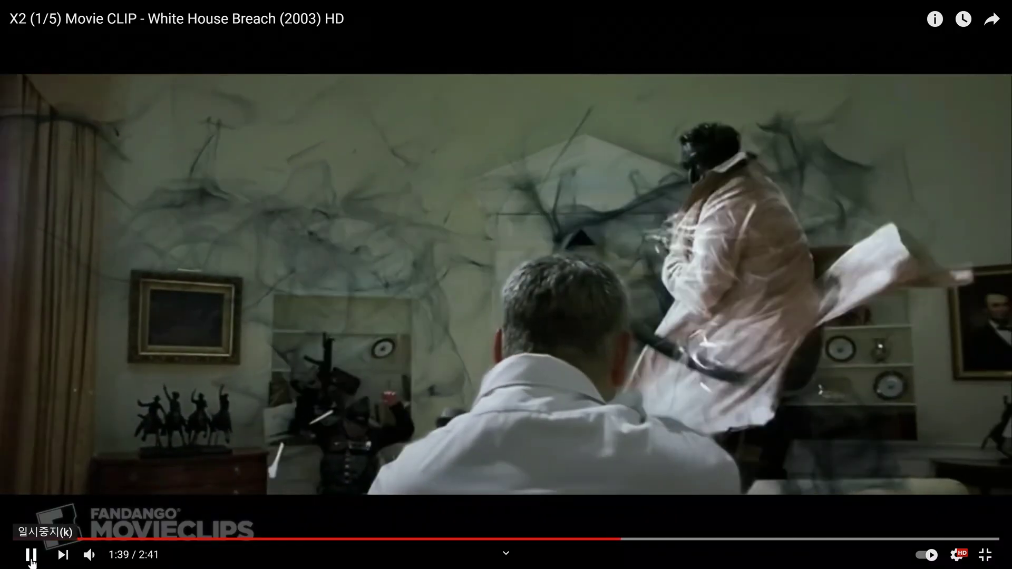
left_click(31, 561)
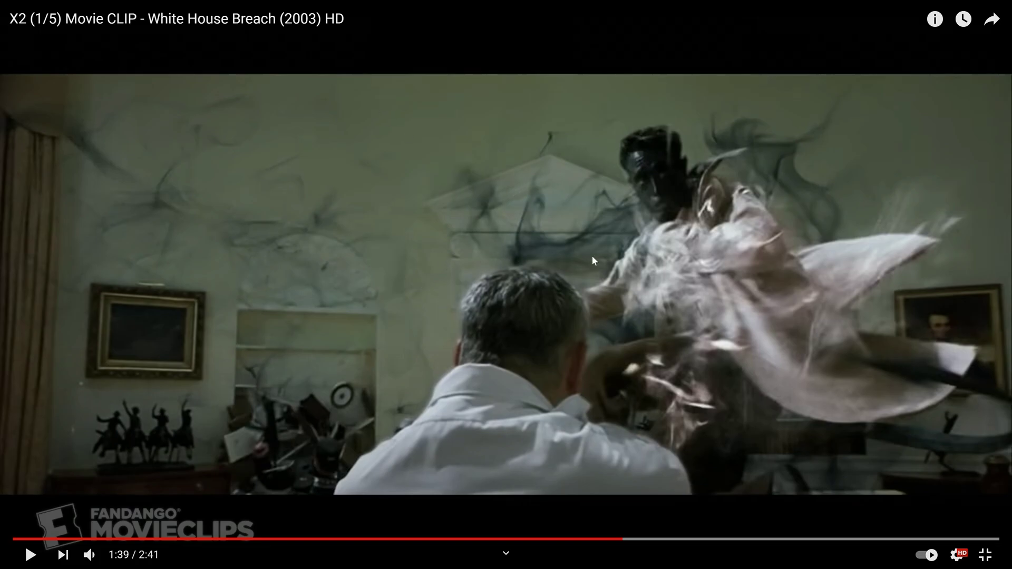
Continue through the clip from 1:39 to 1:45, pausing to examine the smoke trails left behind in the room.
left_click(29, 556)
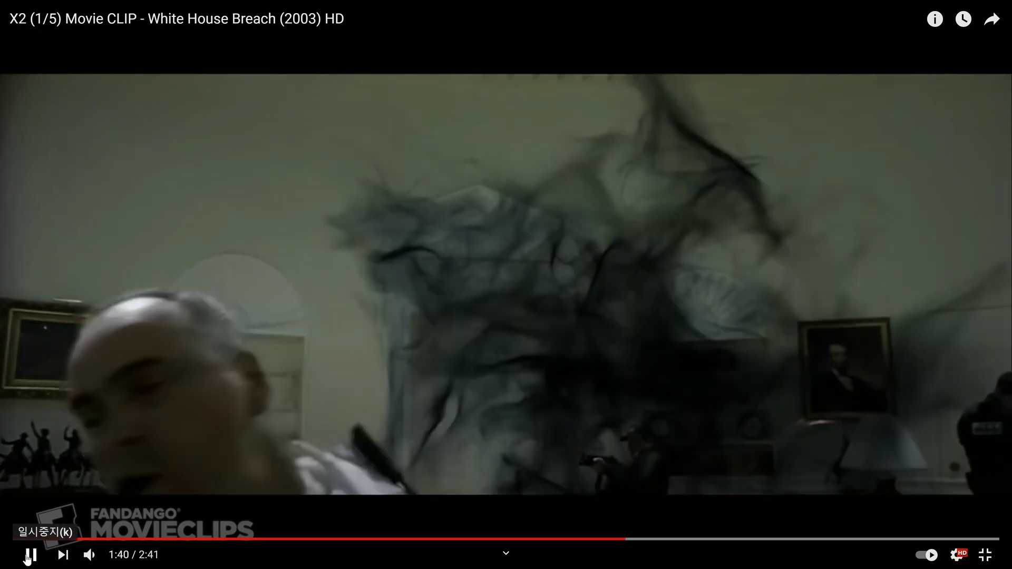
left_click(28, 556)
left_click(28, 557)
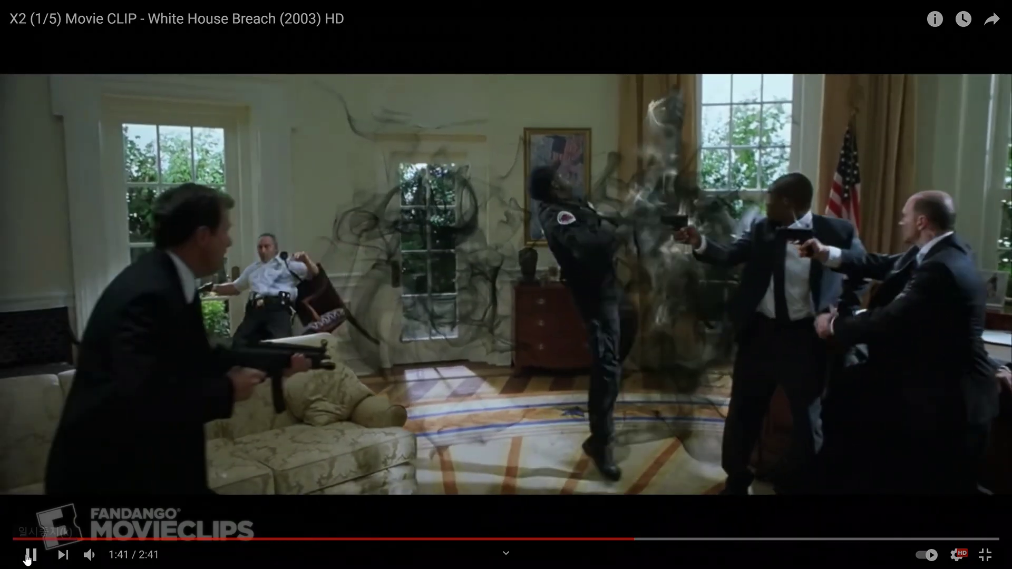
left_click(627, 223)
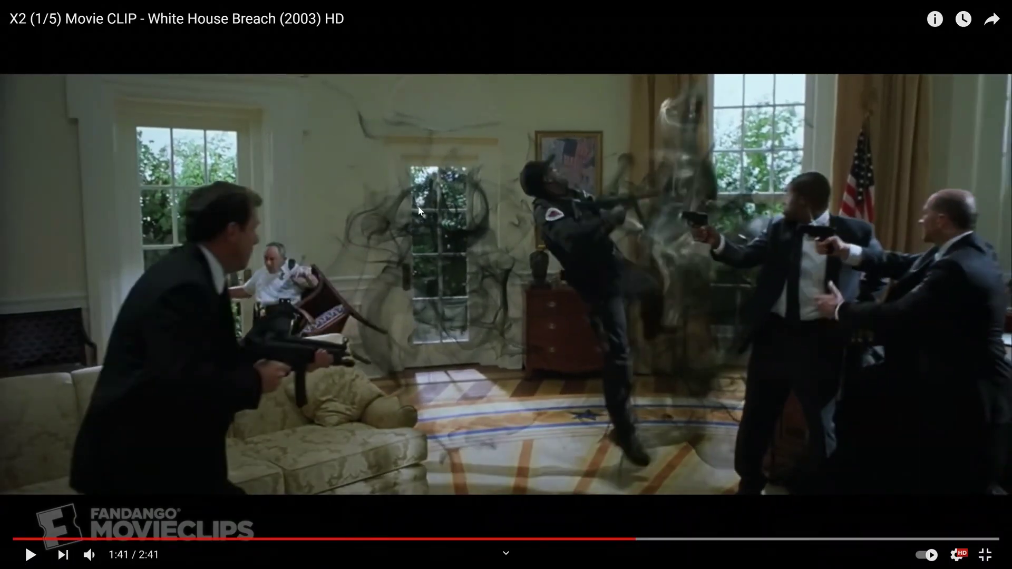
left_click(29, 555)
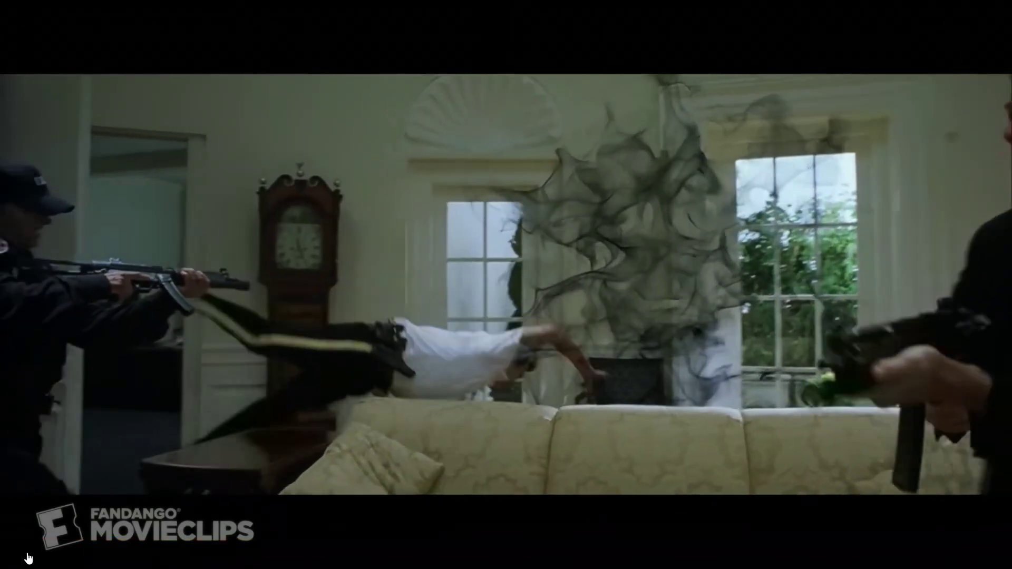
left_click(29, 556)
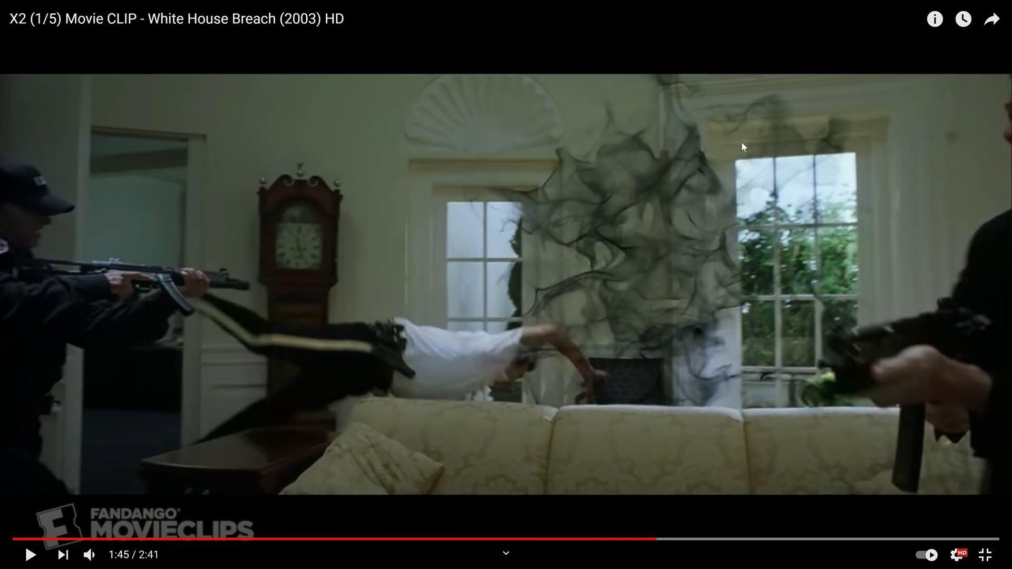
Leave full-screen playback, switch to File Explorer, and open volume_advect.mov from the s32_Volume_Advection folder.
key("Escape")
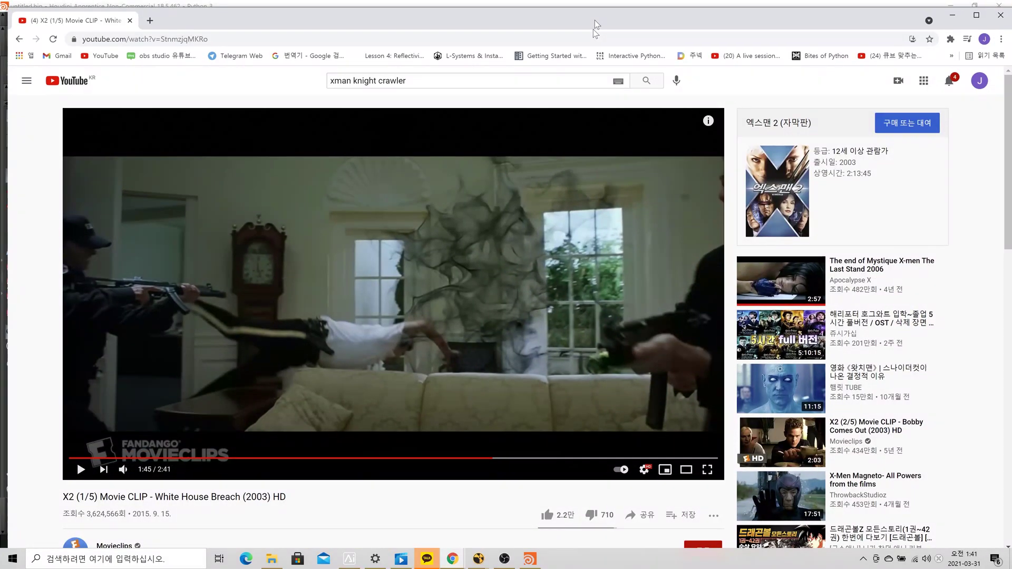
left_click_drag(594, 20, 593, 30)
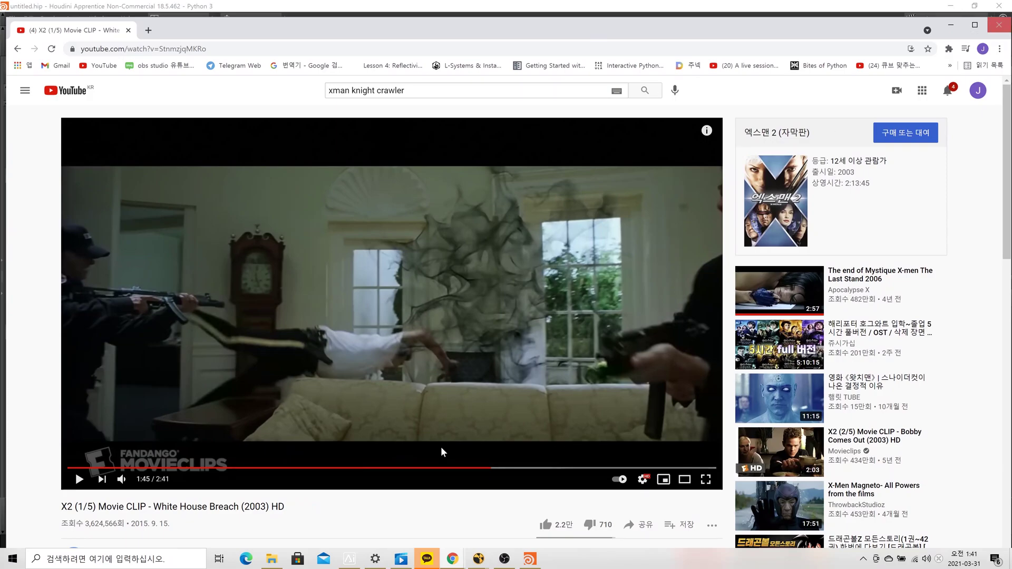
left_click(272, 558)
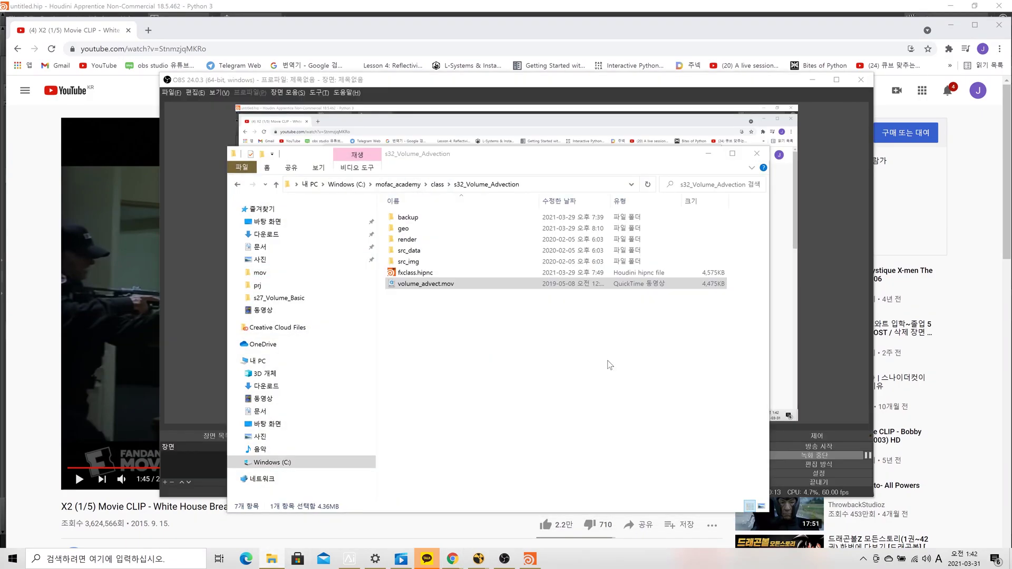
key("Return")
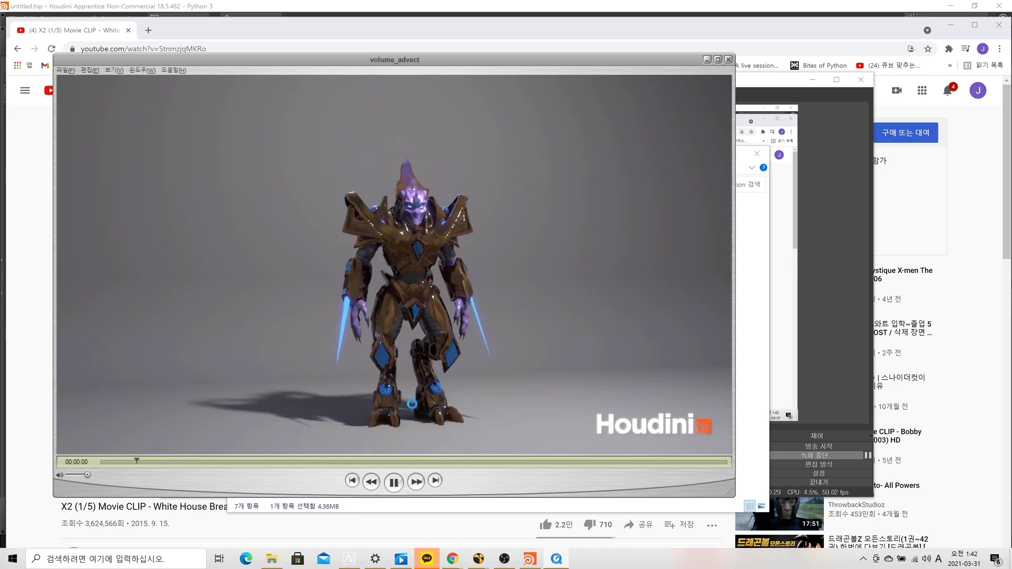
Play and pause the volume_advect movie to examine how the robot character dissolves into coloured smoke.
key("space")
key("space")
key("space")
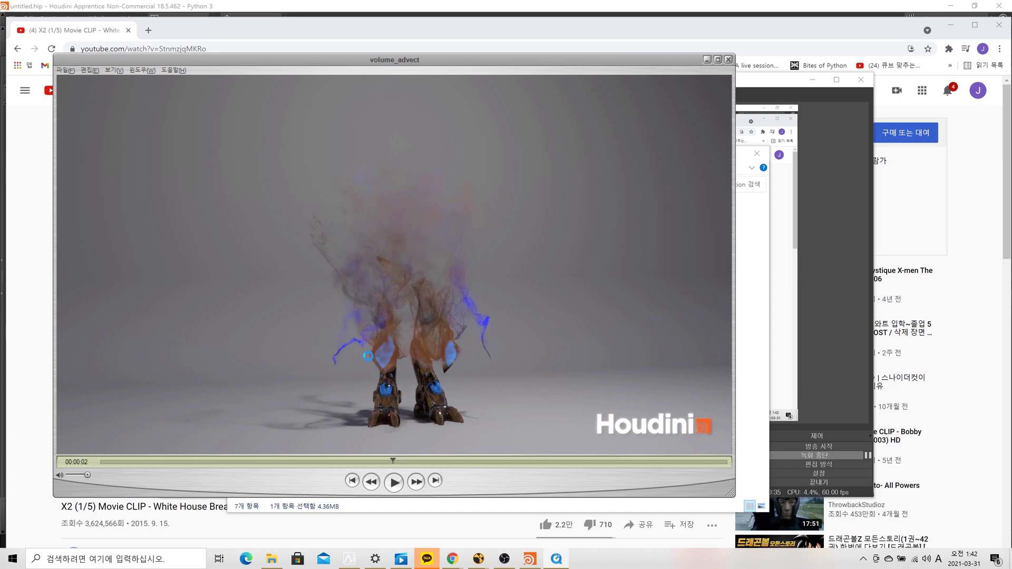
key("space")
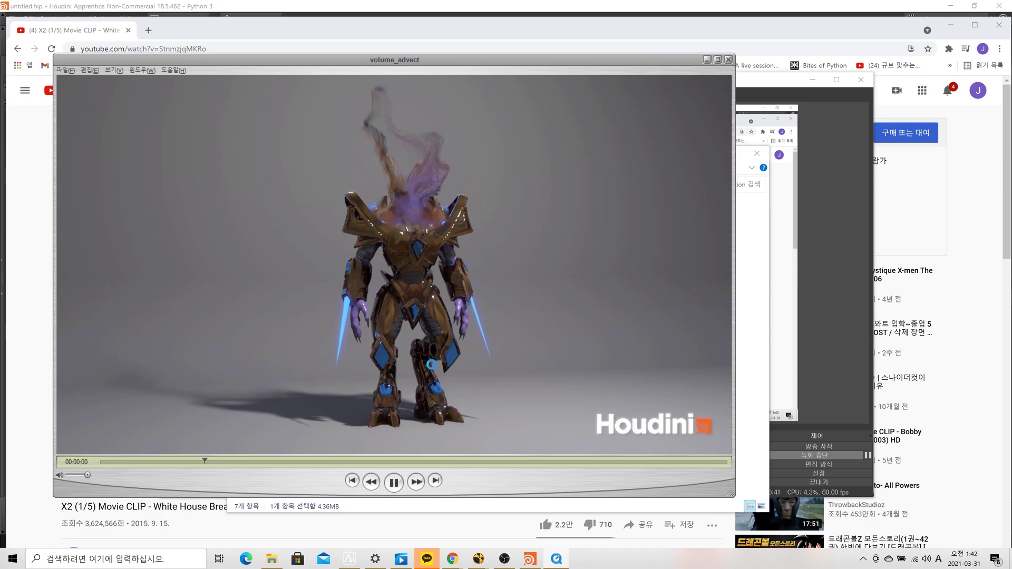
key("space")
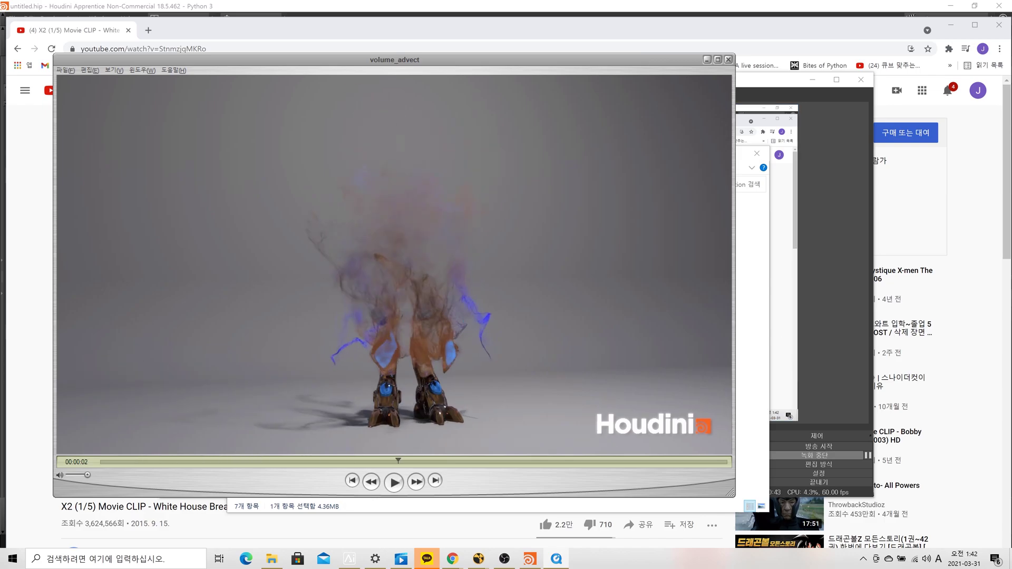
Switch to Houdini and save the empty scene as fxclass2.hipnc in C:/mofac_academy/class/s32_Volume_Advection.
left_click(531, 559)
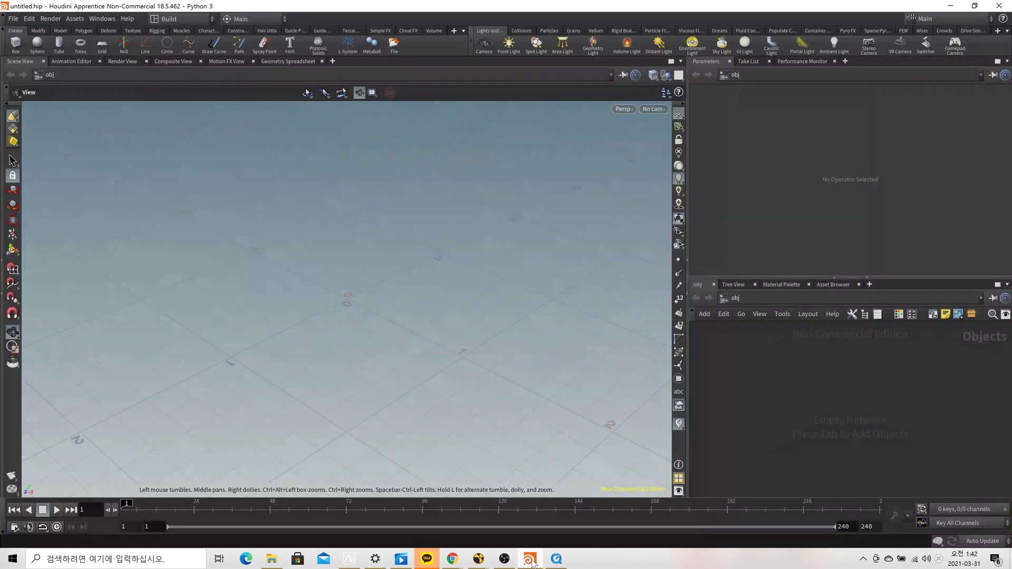
left_click(12, 19)
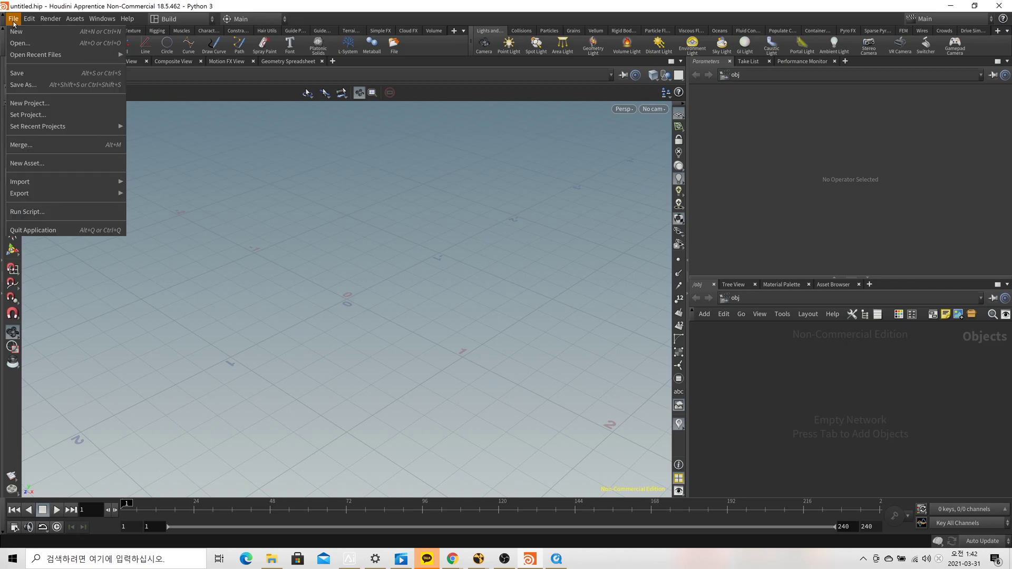
left_click(30, 85)
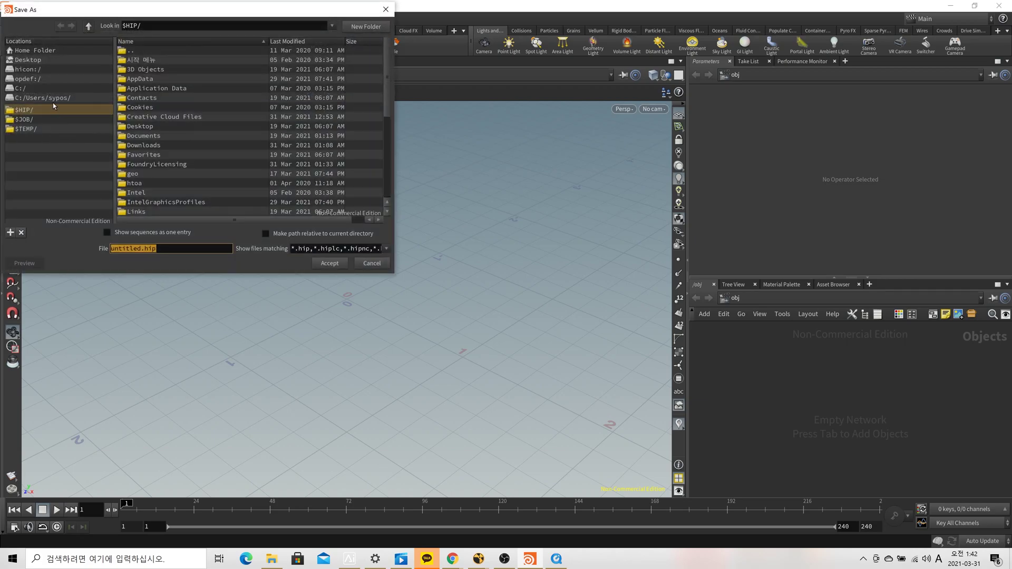
left_click(53, 88)
scroll(220, 132, "down", 2)
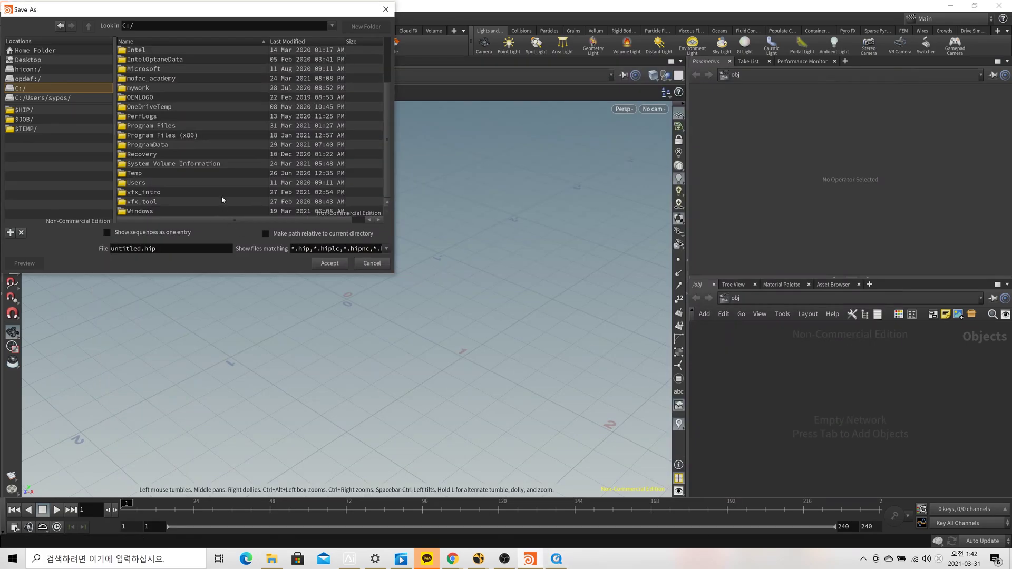
scroll(252, 183, "up", 2)
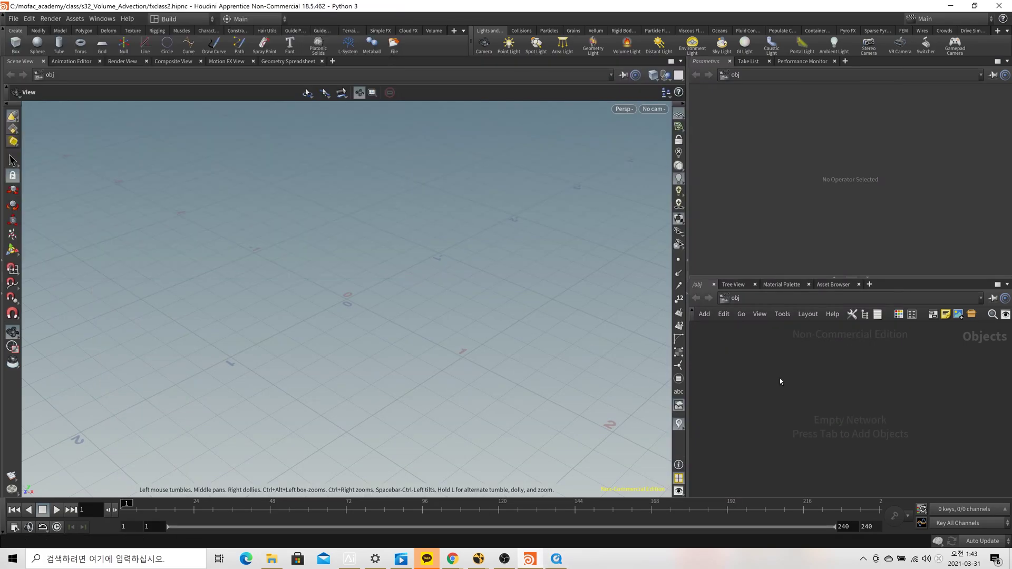
Create a Geometry object in the obj network and enter it.
key("Tab")
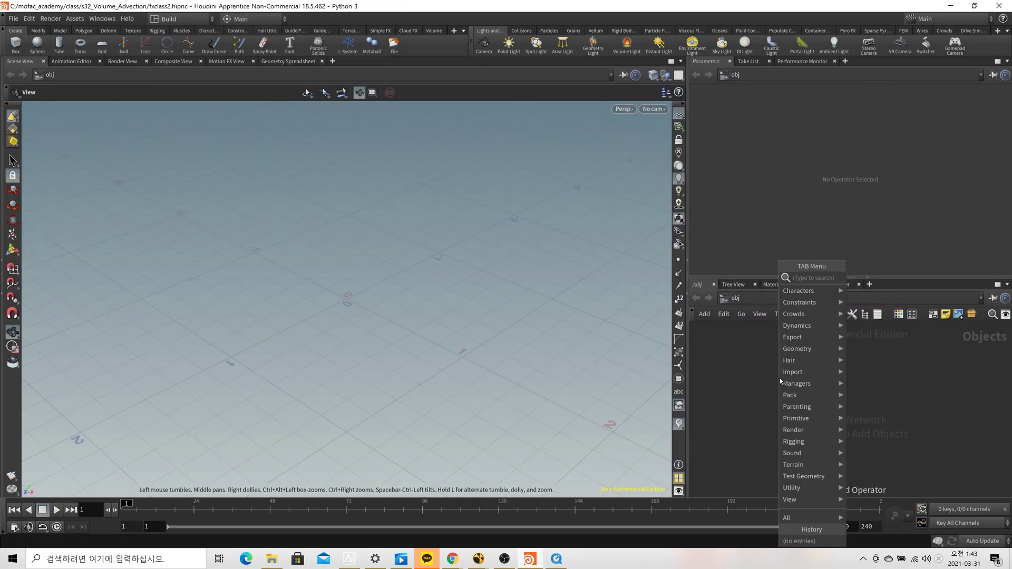
type("ge")
key("Return")
left_click(780, 381)
double_click(781, 381)
Add a File node to the geometry network and load Zealot.obj from $HIP/src_data into it.
key("Tab")
type("fi")
key("Return")
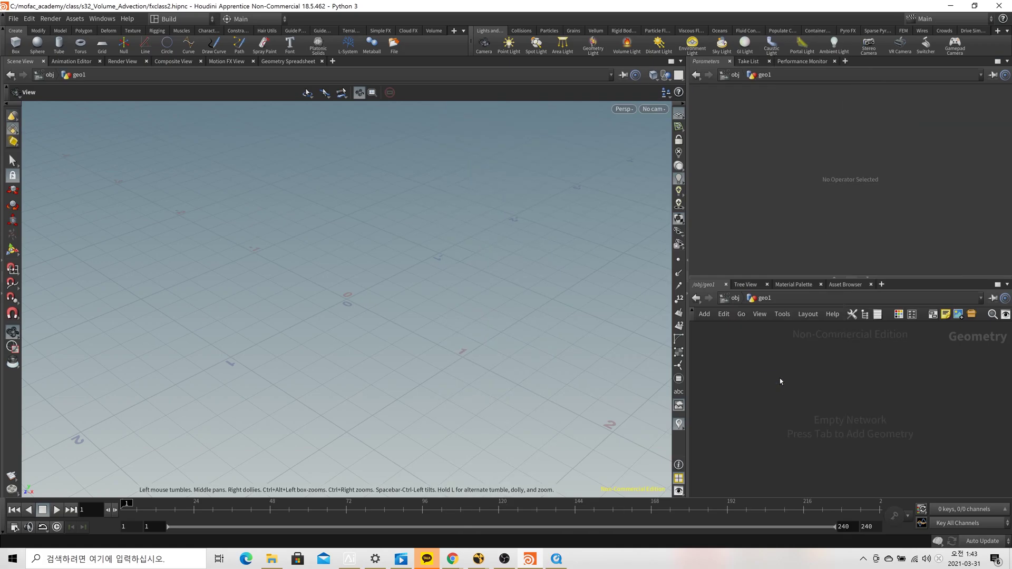
left_click(781, 379)
left_click(1005, 119)
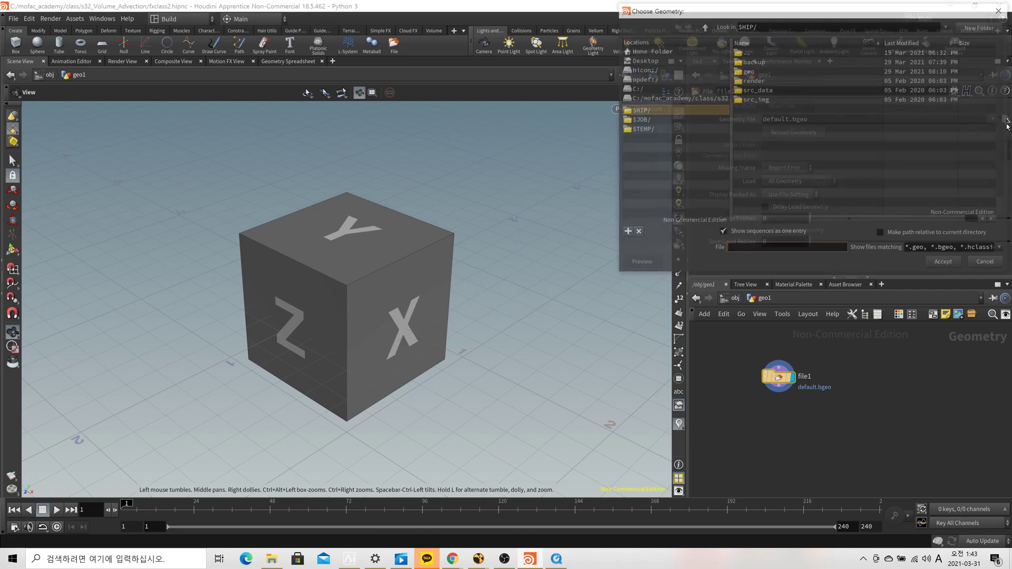
double_click(786, 89)
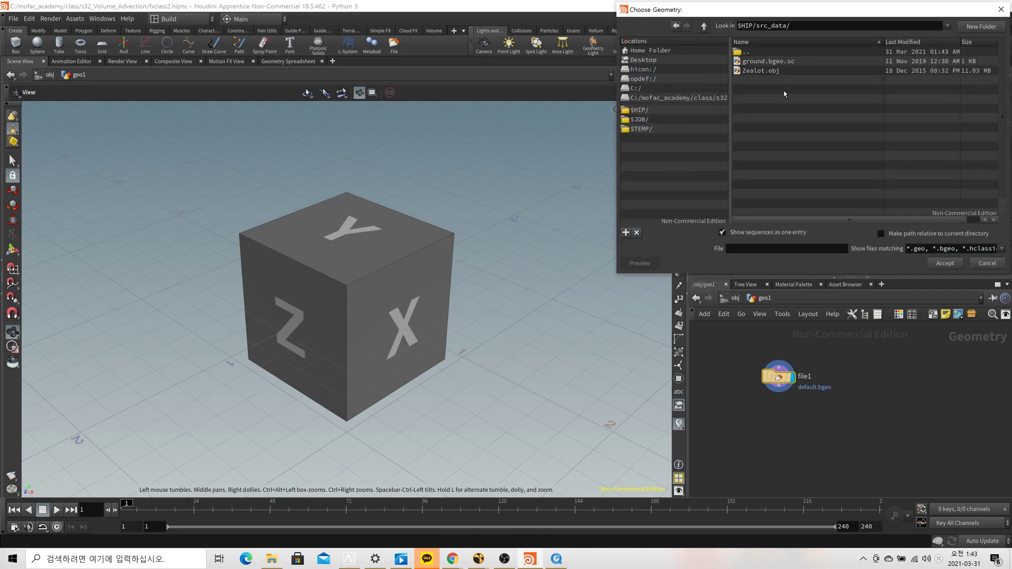
left_click(764, 74)
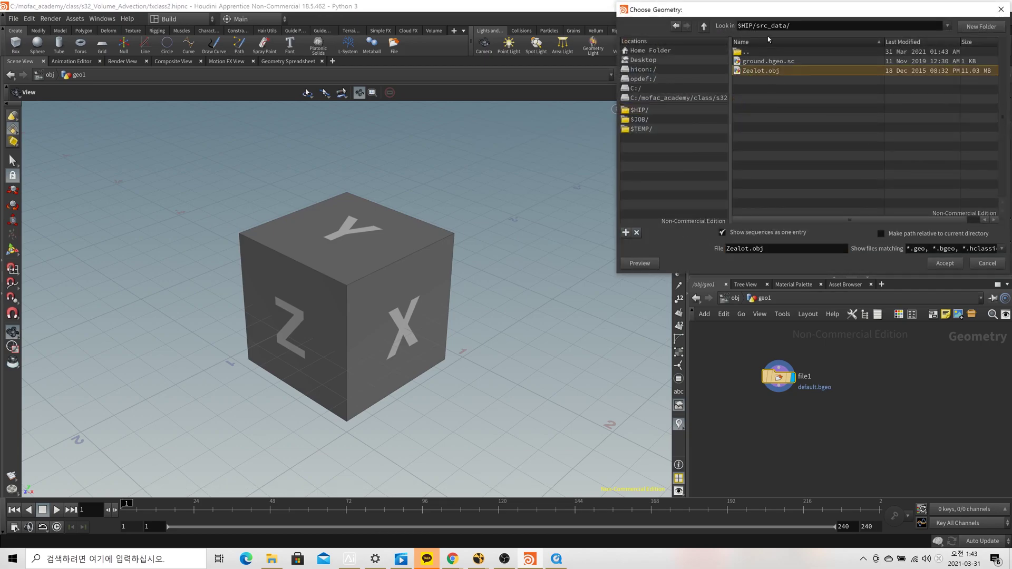
double_click(774, 72)
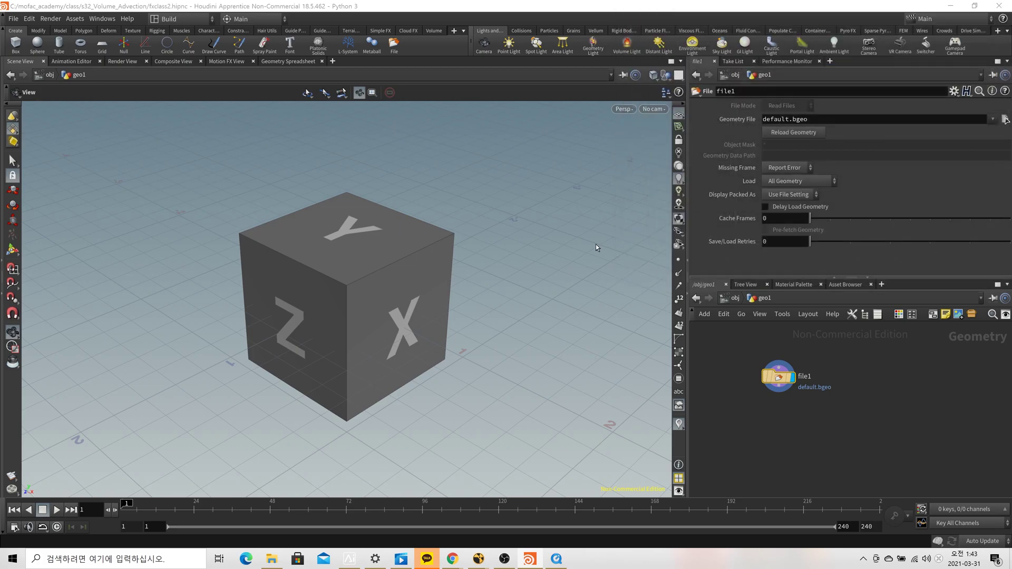
Frame the imported Zealot character and examine its mesh from several angles.
key("space+g")
scroll(429, 280, "down", 3)
mouse_move(429, 280)
left_mouse_down()
mouse_move(440, 266)
mouse_move(419, 280)
mouse_move(434, 269)
left_mouse_up()
scroll(419, 279, "up", 1)
scroll(343, 287, "up", 1)
left_click_drag(342, 286, 384, 275)
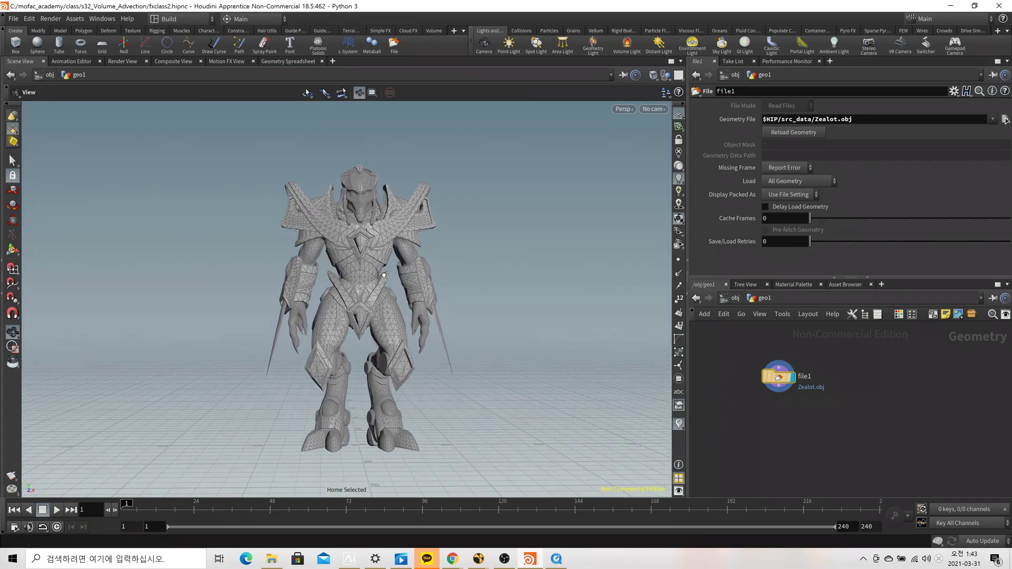
left_click_drag(300, 364, 266, 356)
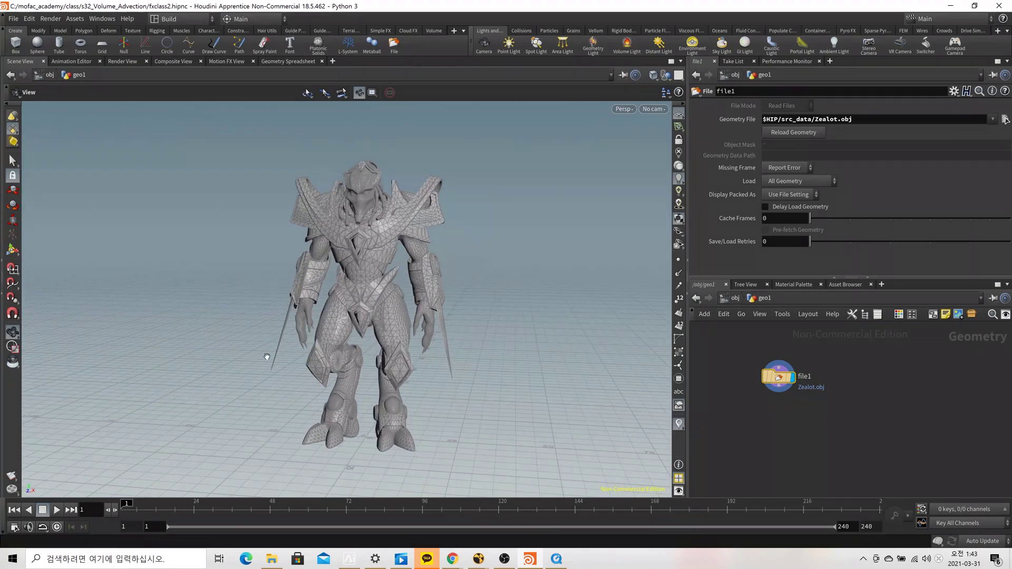
right_click_drag(267, 357, 396, 327)
middle_click_drag(395, 327, 429, 300)
right_click_drag(429, 301, 415, 324)
left_click_drag(416, 324, 384, 361)
right_click_drag(384, 362, 353, 353)
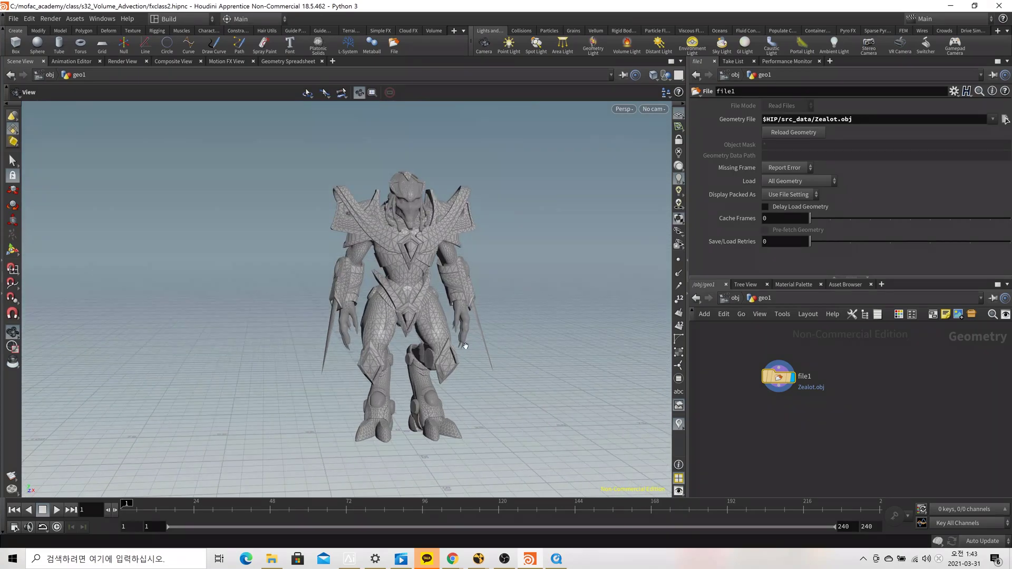
middle_click_drag(353, 353, 350, 377)
Add a Transform node connected after the file node, display it, and set its uniform scale to 0.1.
key("Tab")
type("tran")
key("Return")
left_click(809, 460)
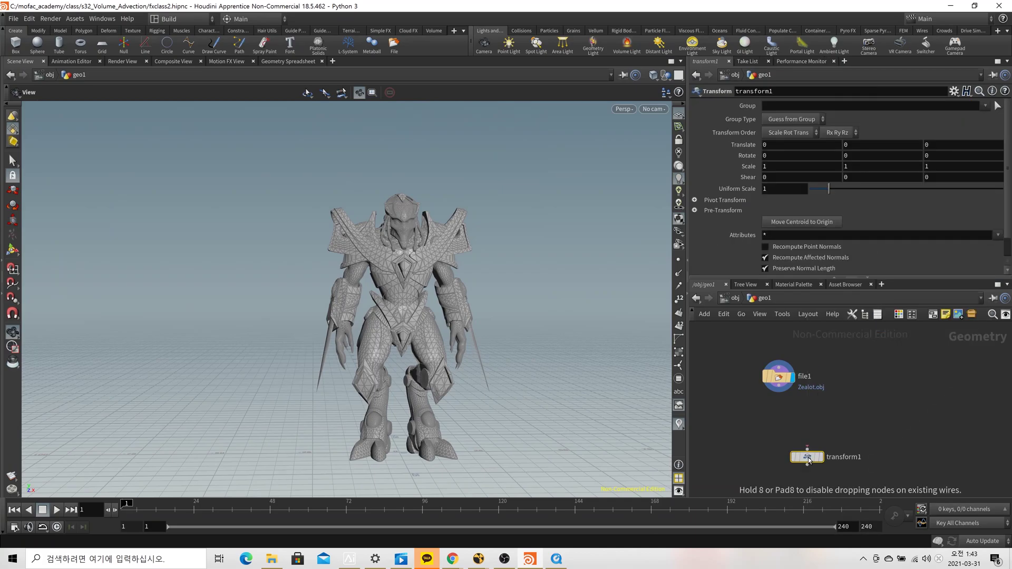
left_click_drag(779, 393, 788, 421)
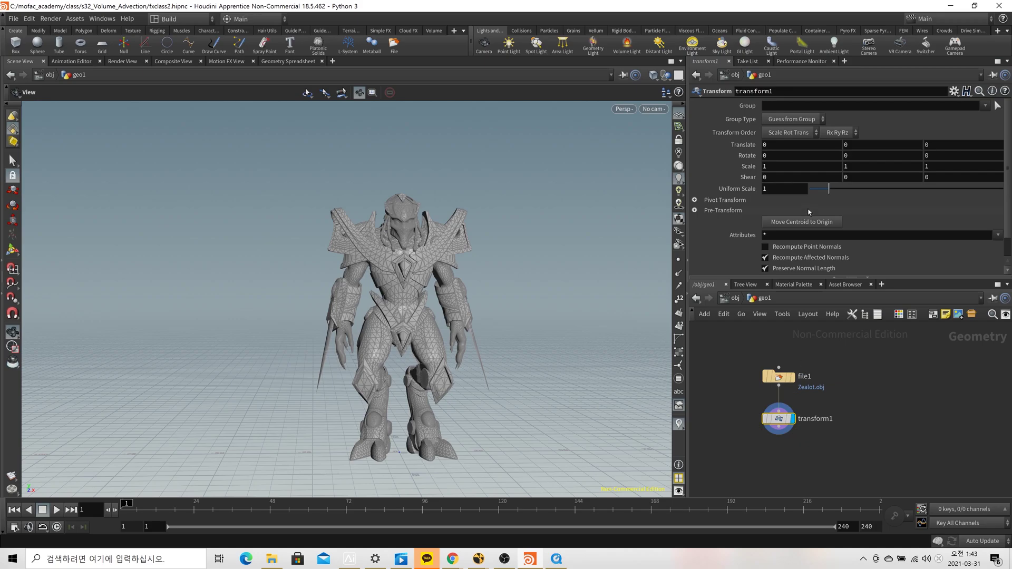
type("1")
key("Return")
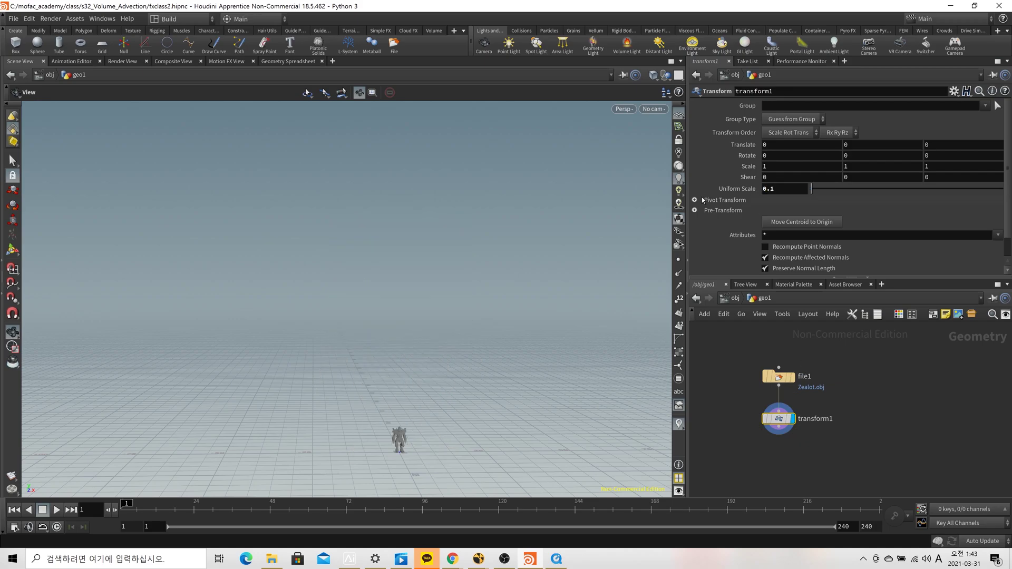
key("space+g")
left_click_drag(338, 321, 356, 366)
Switch to the volume_advect movie, scrub and play it to review the dissolving character, and return to Houdini.
left_click(556, 559)
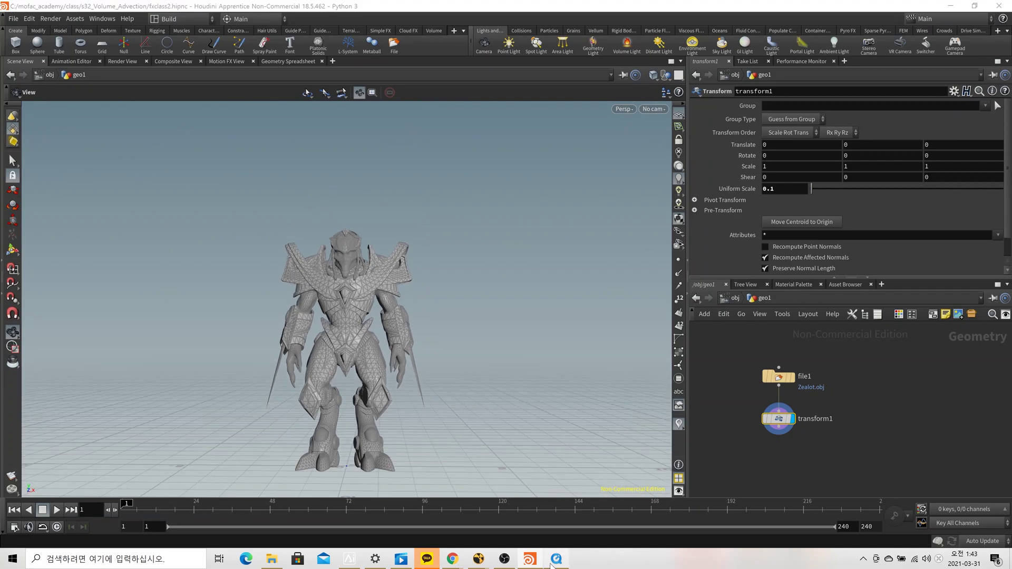
key("space")
left_click_drag(379, 461, 188, 453)
key("space")
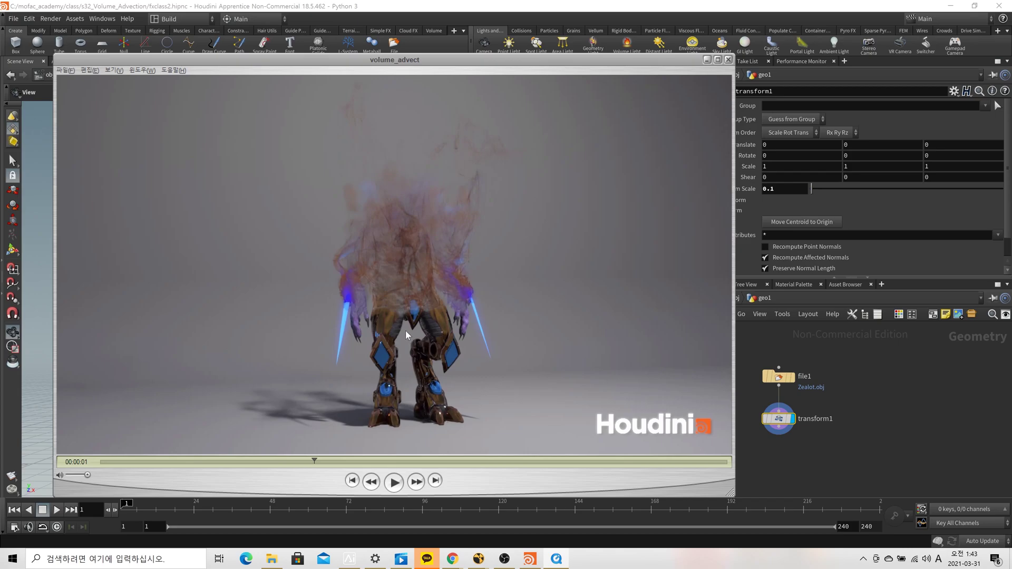
left_click(820, 467)
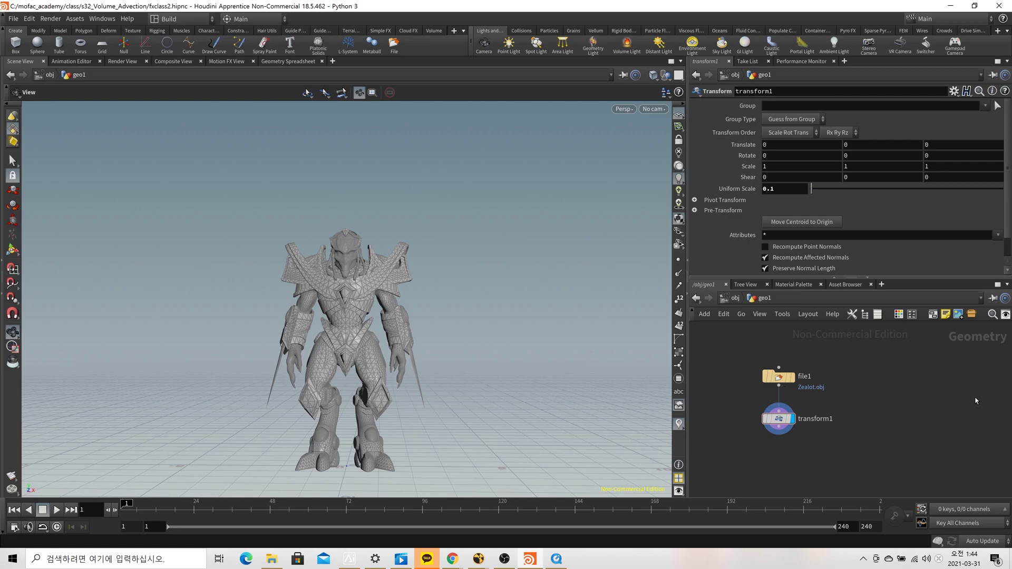
Add an Attribute from Map node after the transform node and display it.
middle_click_drag(932, 423, 924, 409)
scroll(907, 408, "down", 1)
scroll(822, 424, "up", 4)
middle_click_drag(797, 431, 776, 469)
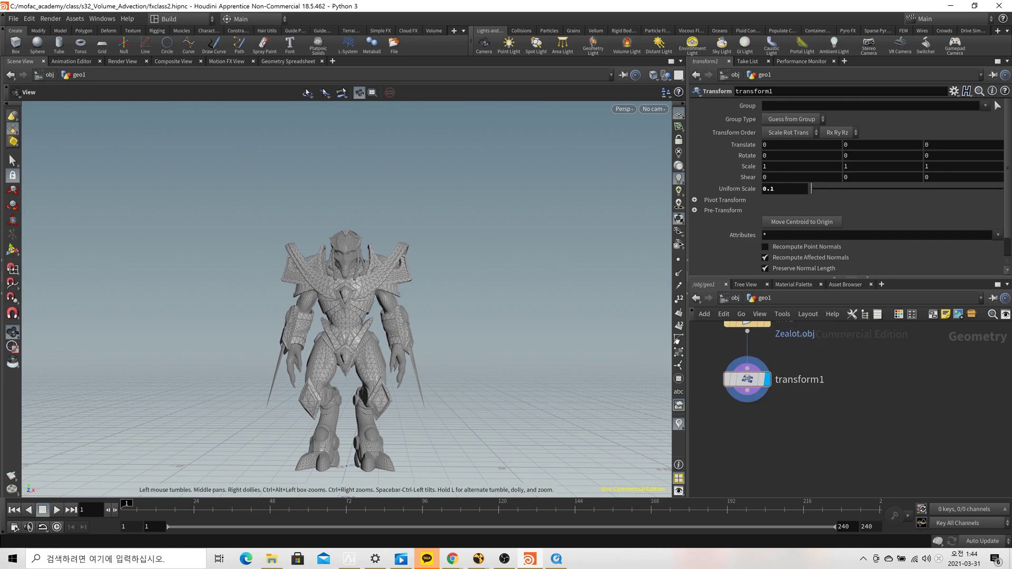
scroll(843, 411, "up", 2)
middle_click_drag(833, 413, 883, 452)
scroll(878, 452, "down", 3)
middle_click_drag(805, 464, 800, 452)
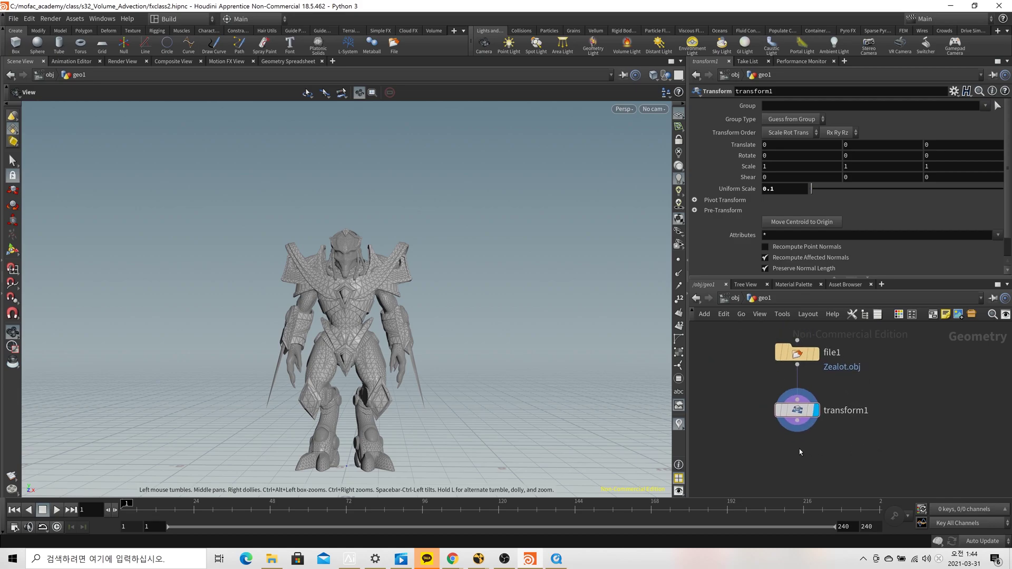
key("Tab")
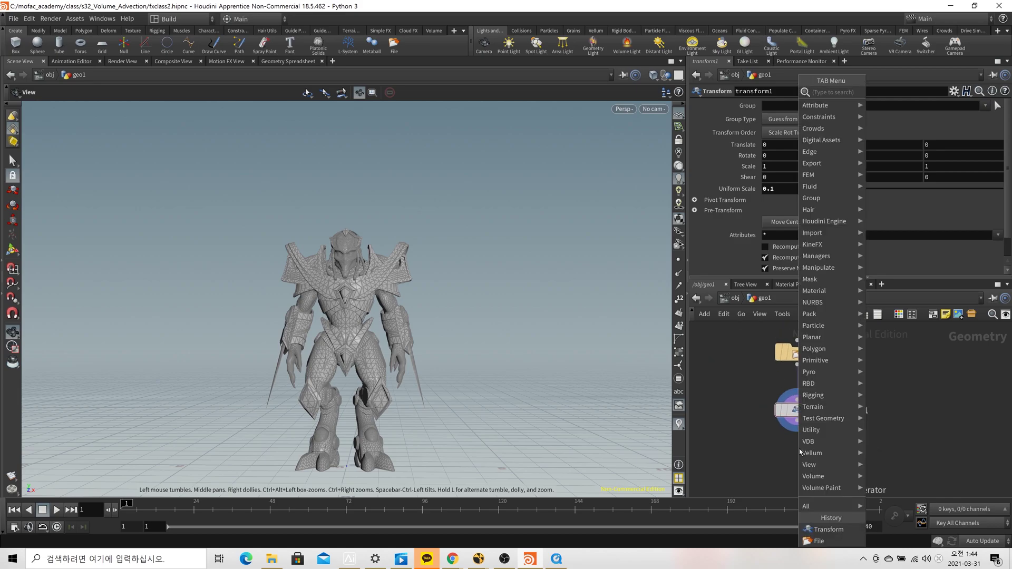
type("attributefromp")
key("BackSpace")
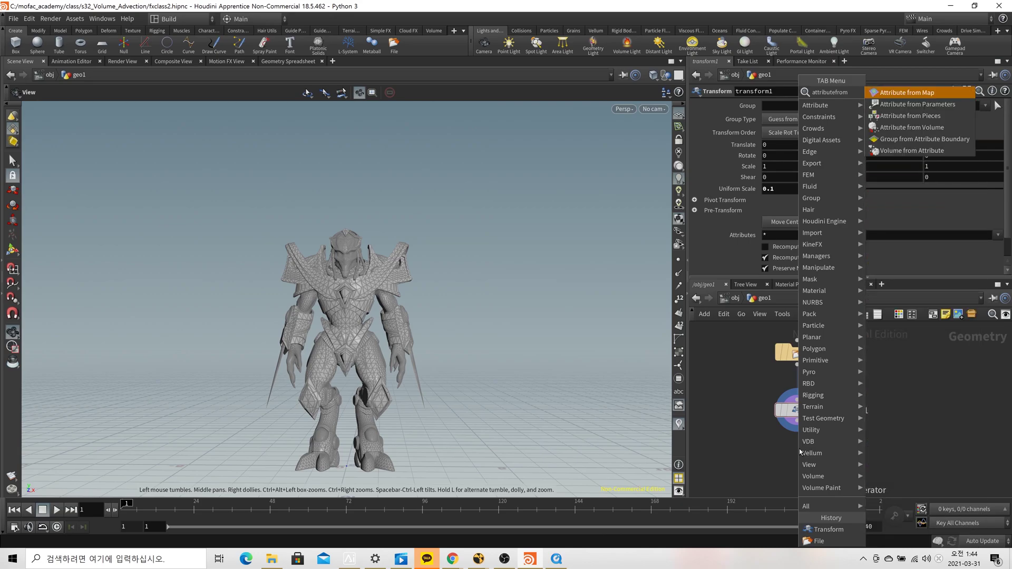
key("Return")
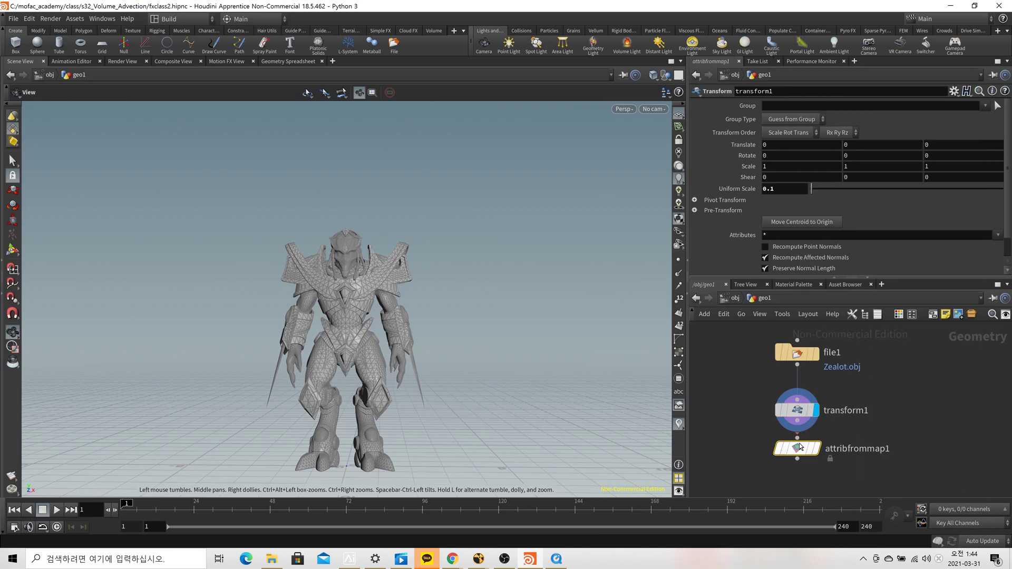
left_click(799, 448)
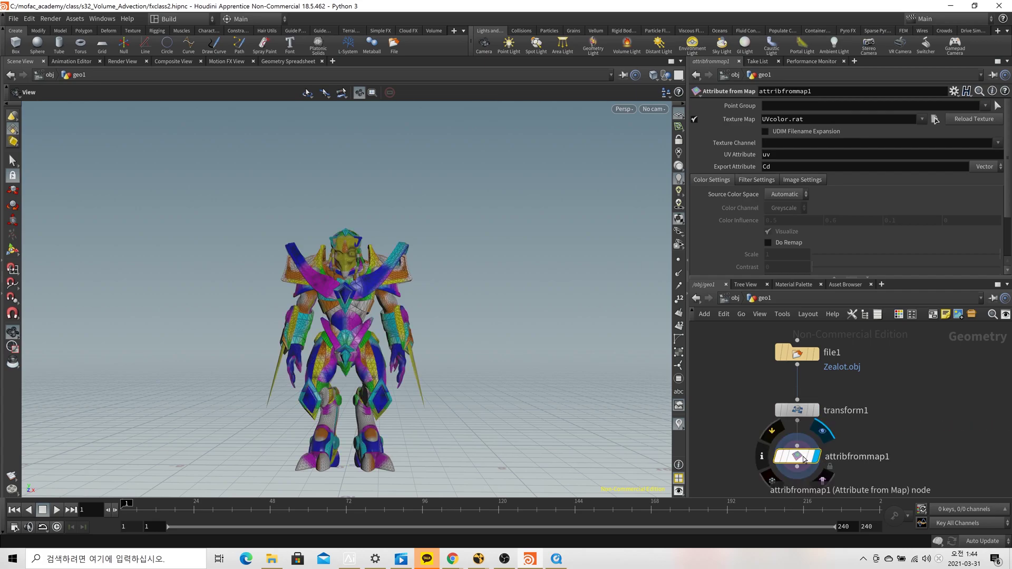
Load Zealot_albedo.png from $HIP/src_img as the texture map of the Attribute from Map node.
left_click(935, 119)
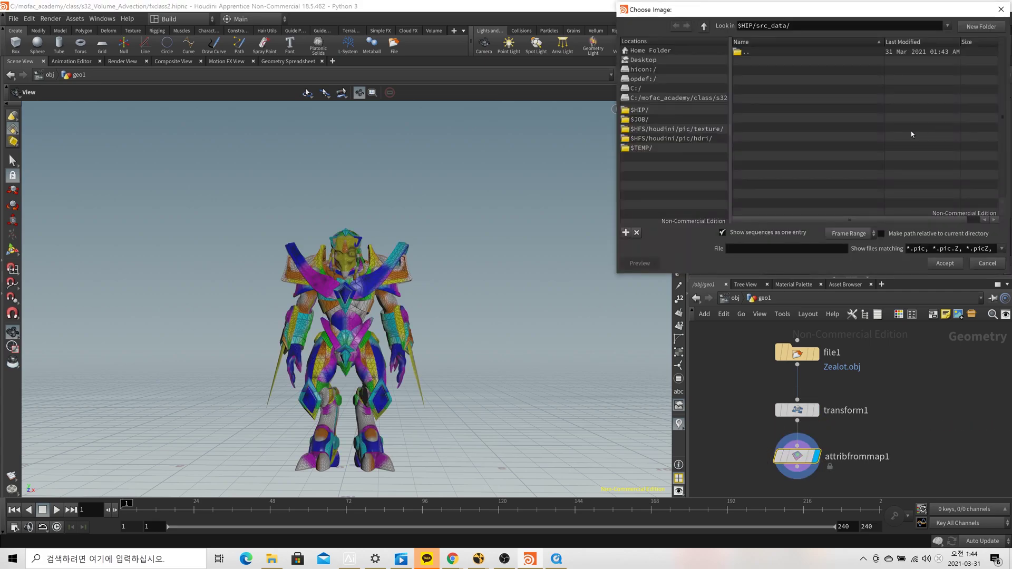
double_click(758, 54)
double_click(765, 99)
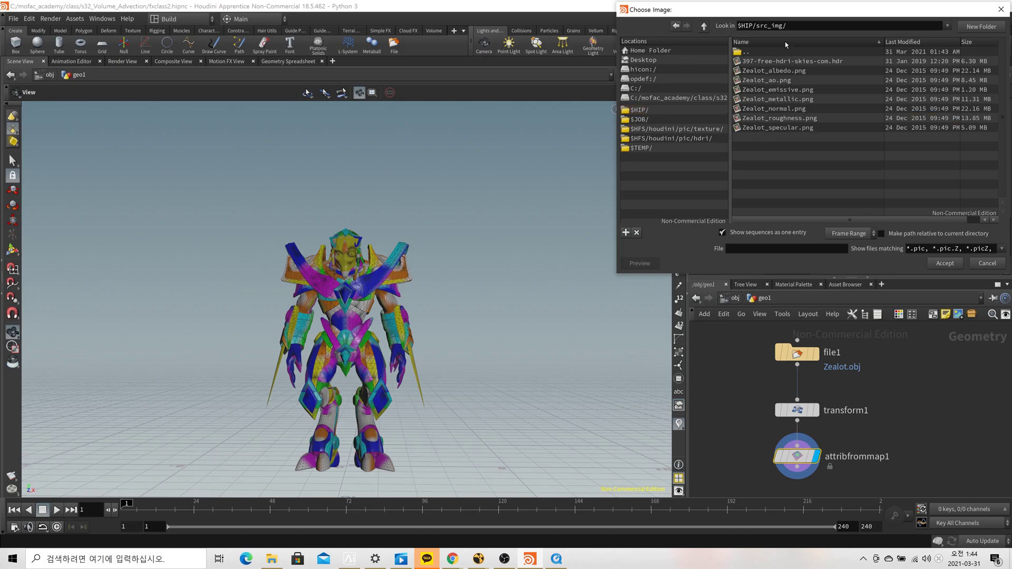
left_click_drag(790, 79, 806, 135)
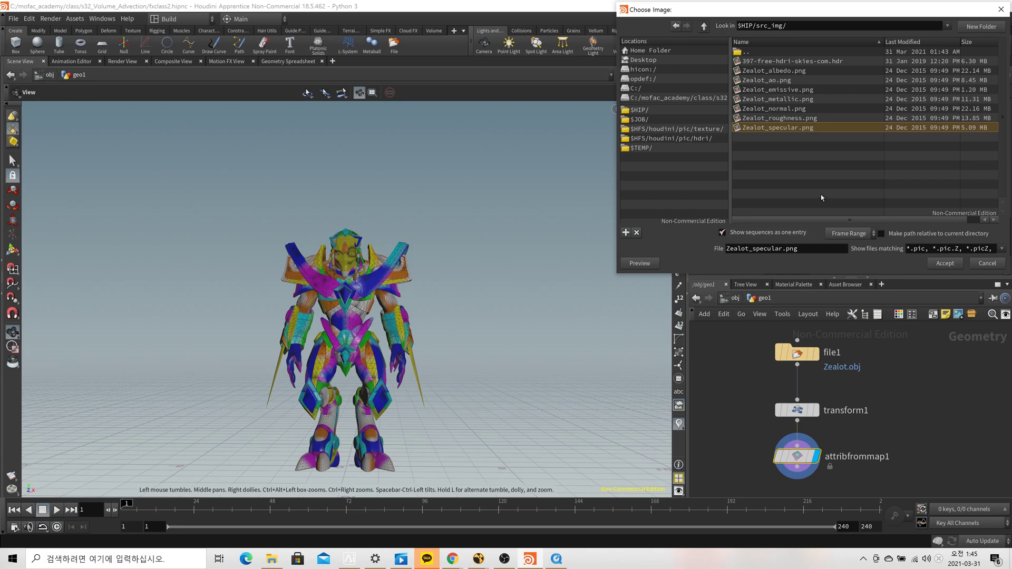
left_click(789, 72)
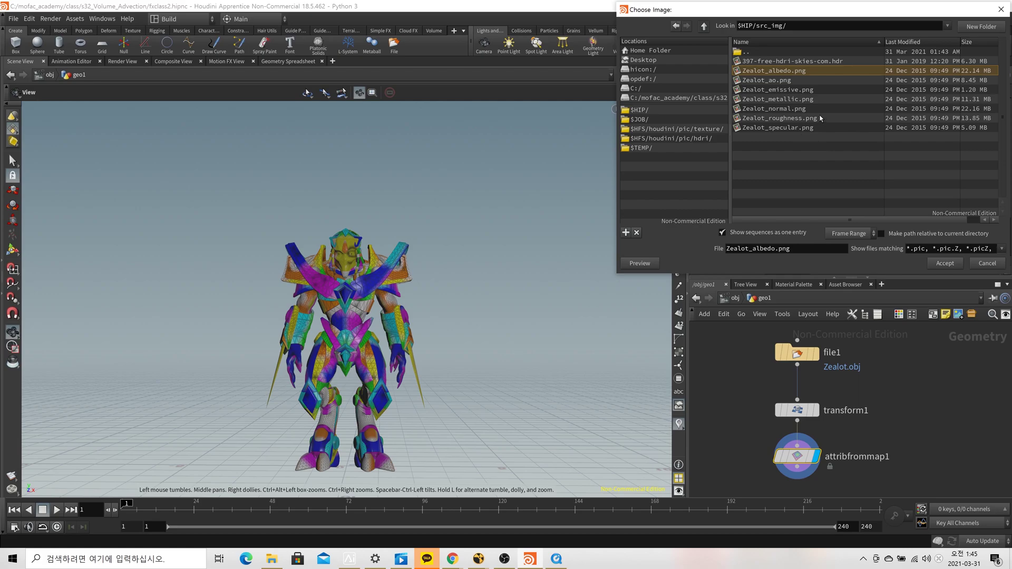
double_click(789, 71)
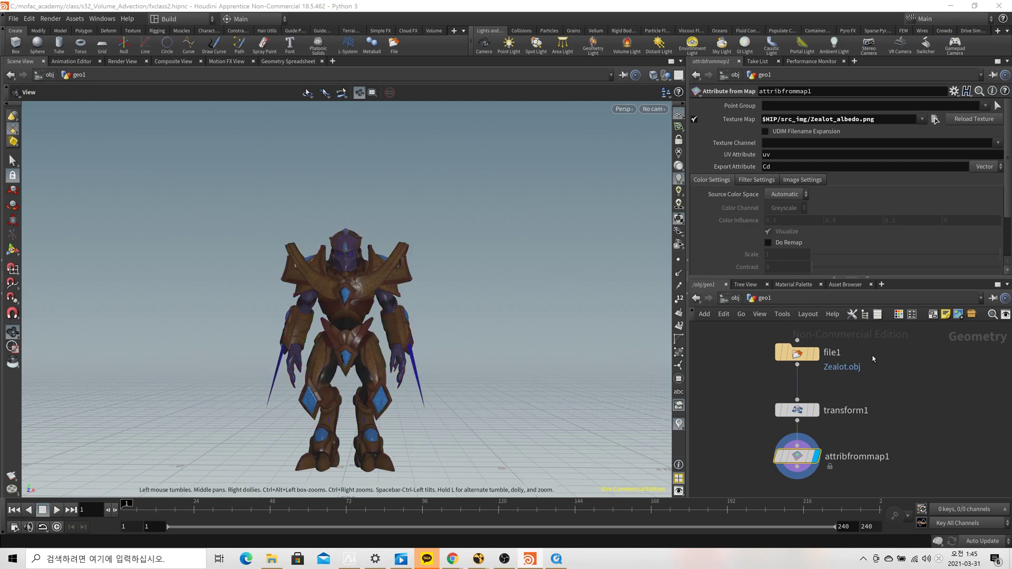
Examine the albedo colours on the character's head and chest up close, as well as on the full body.
scroll(842, 346, "down", 3)
middle_click_drag(847, 381, 831, 359)
left_click_drag(798, 372, 798, 381)
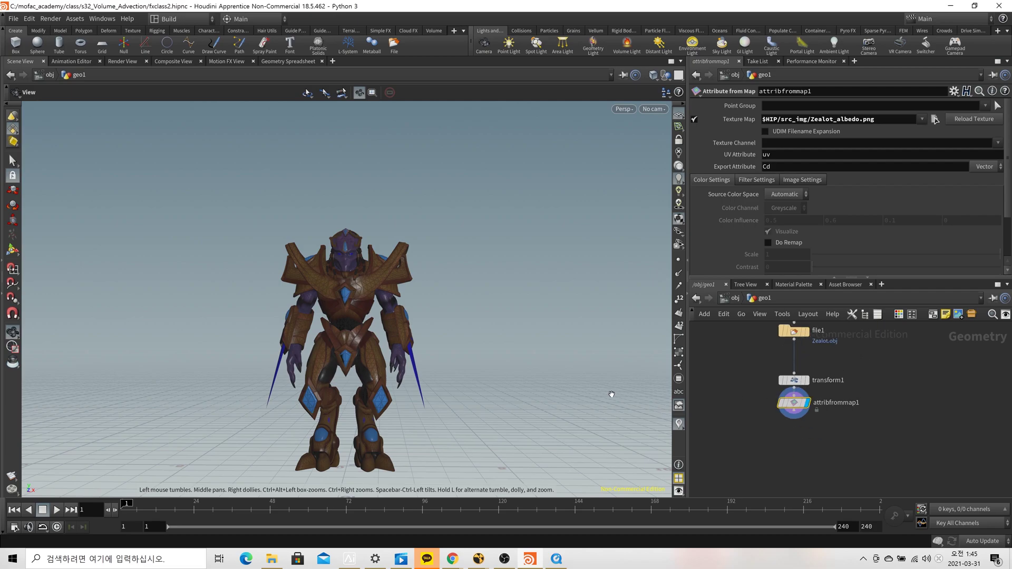
right_click_drag(341, 337, 554, 255)
middle_click_drag(422, 137, 431, 225)
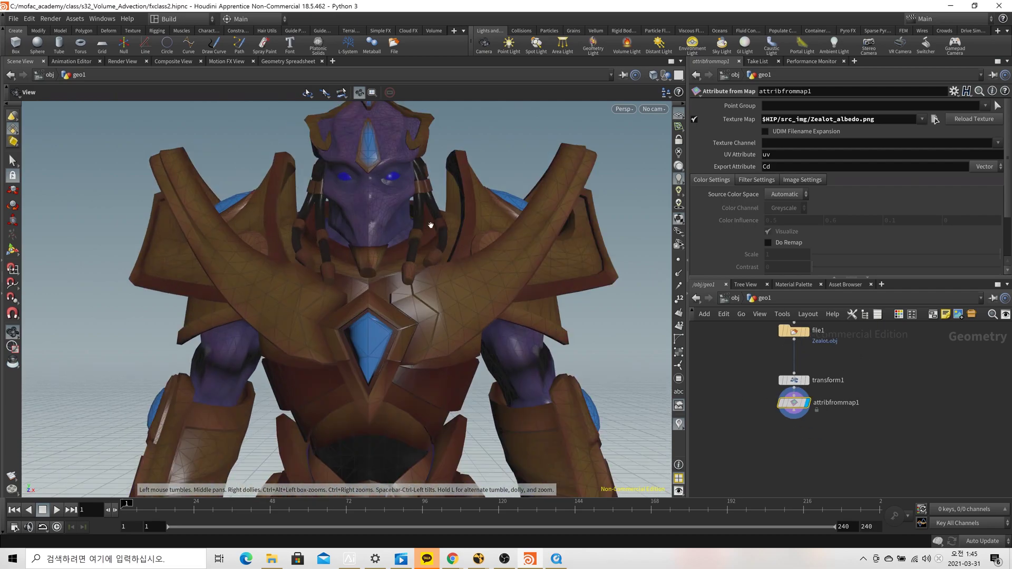
middle_click_drag(382, 358, 413, 315)
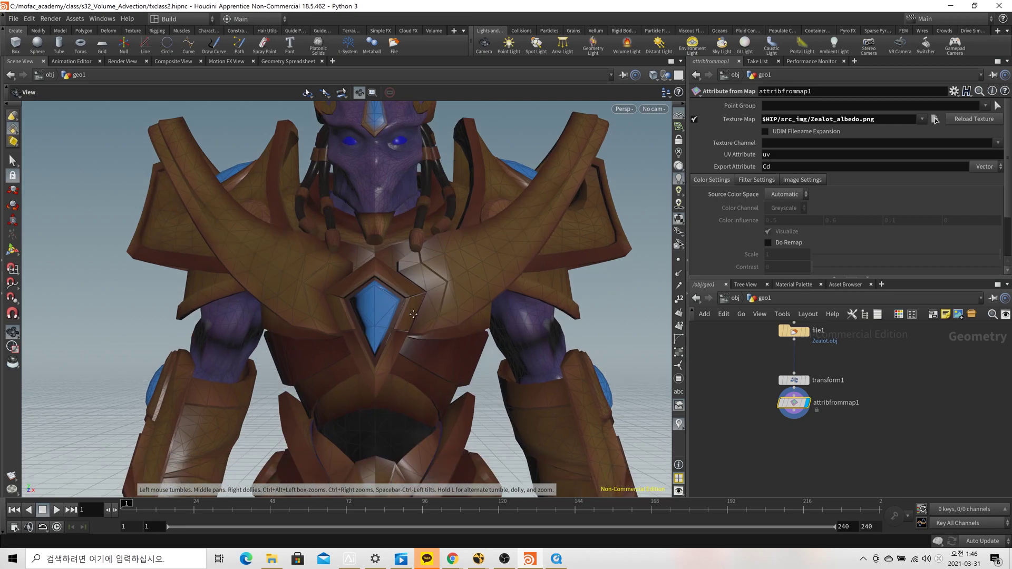
scroll(414, 314, "down", 3)
scroll(476, 297, "down", 5)
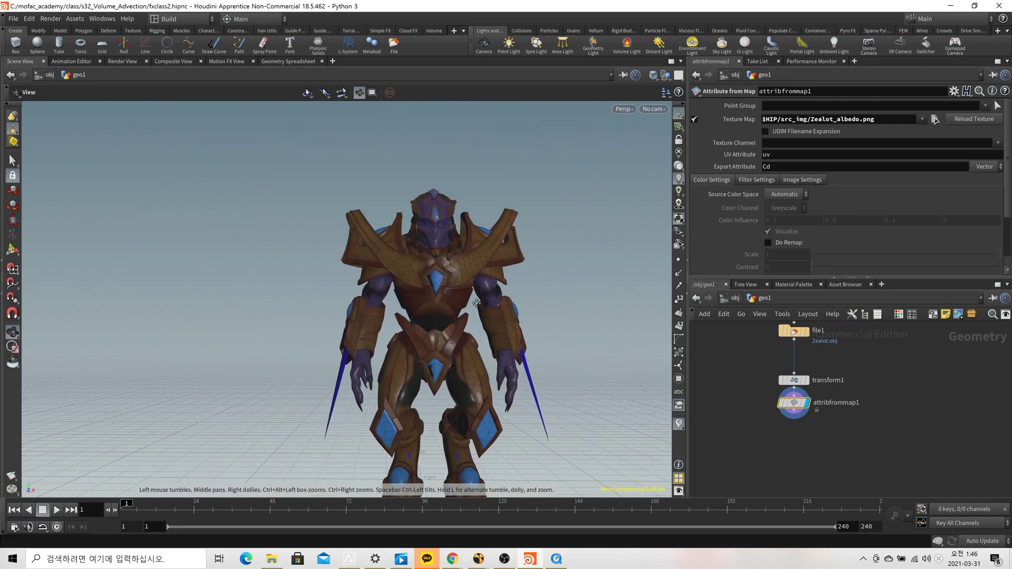
middle_click_drag(476, 303, 403, 261)
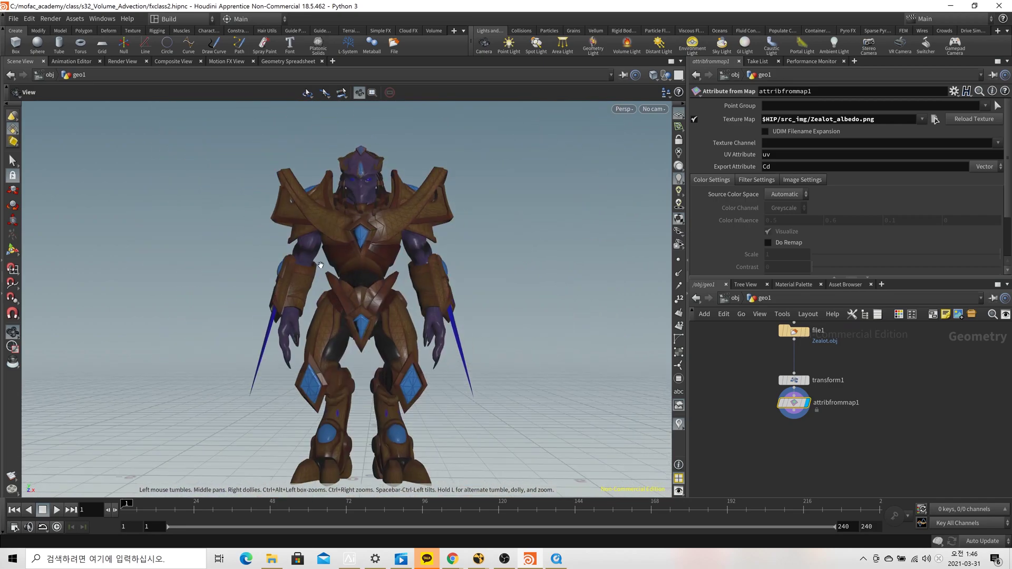
Add a Remesh node connected after the Attribute from Map node and display it.
scroll(799, 437, "up", 1)
middle_click_drag(798, 438, 794, 439)
left_click(794, 465)
key("Tab")
type("remesh")
key("Return")
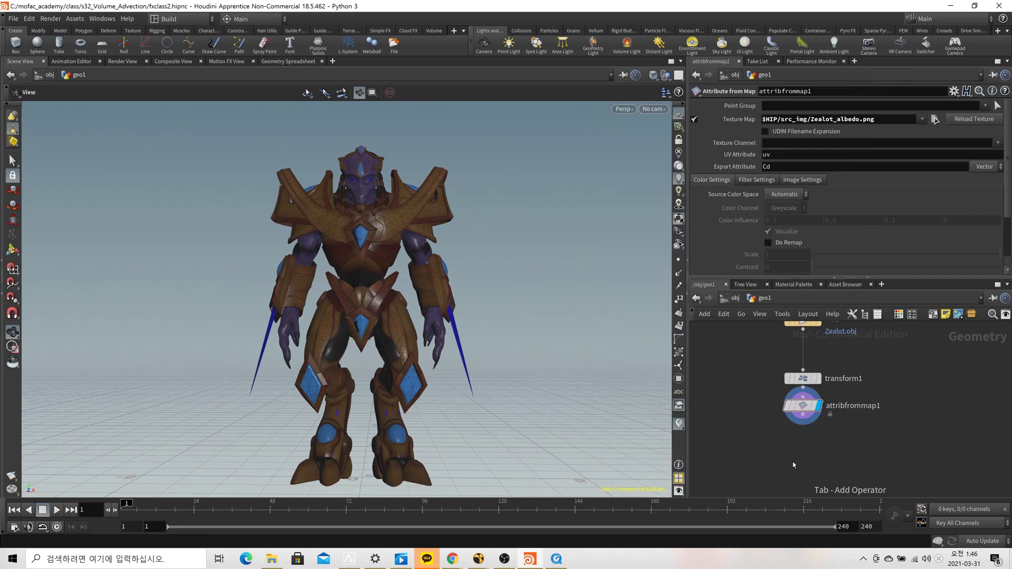
left_click(816, 449)
mouse_move(803, 424)
left_mouse_down()
mouse_move(784, 452)
mouse_move(799, 443)
left_mouse_up()
left_click(811, 442)
Set the Remesh node's target size to 0.08.
double_click(777, 228)
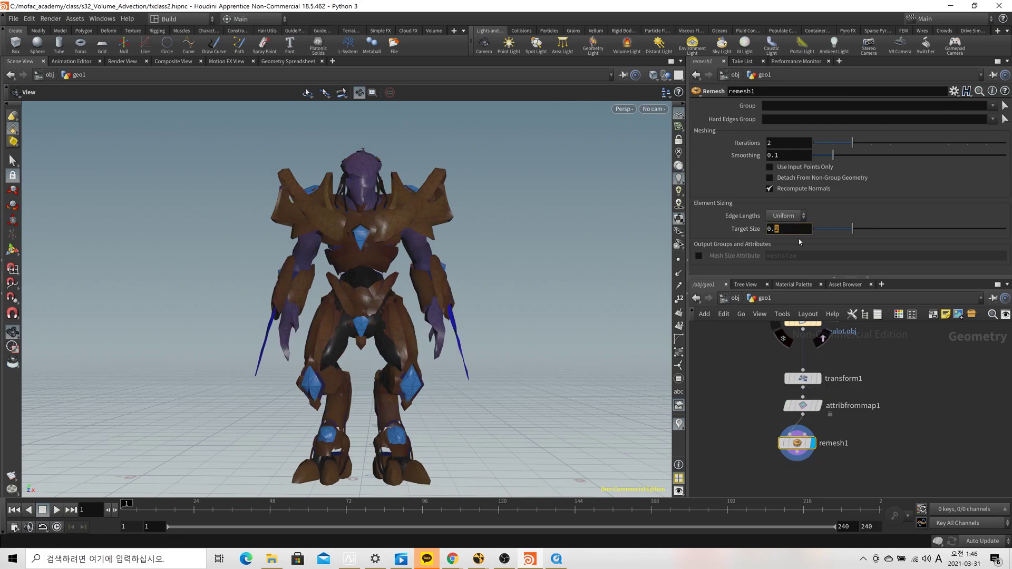
type("08")
key("Return")
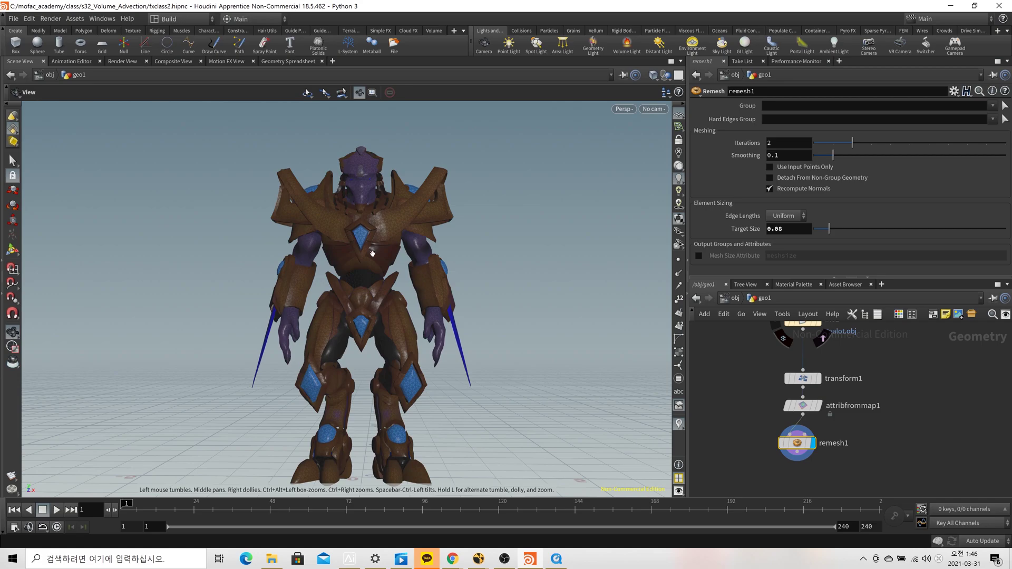
Turn on the template flag of the Attribute from Map node and examine the character's legs up close.
left_click(815, 407)
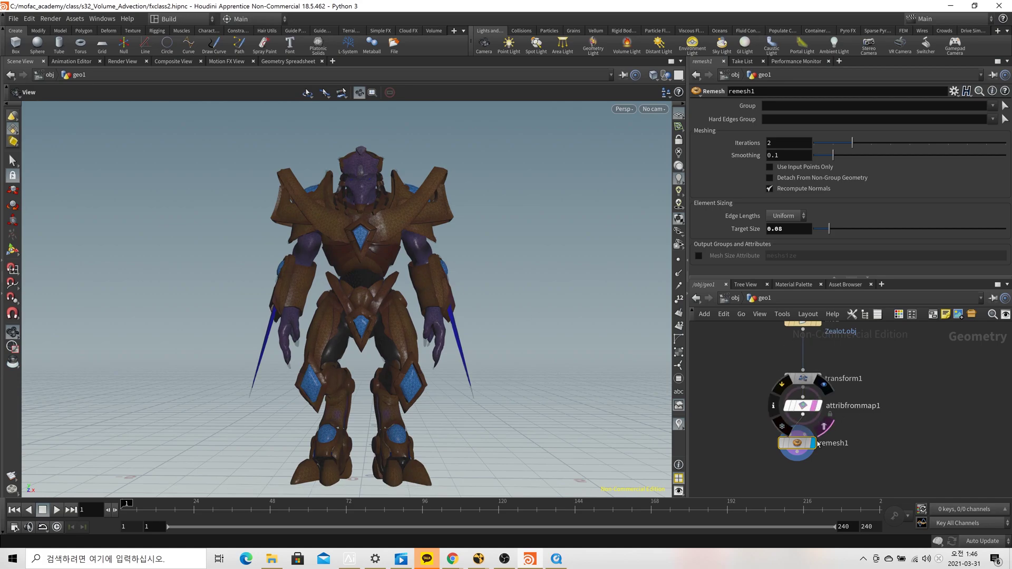
left_click(831, 484)
right_click_drag(319, 390, 477, 345)
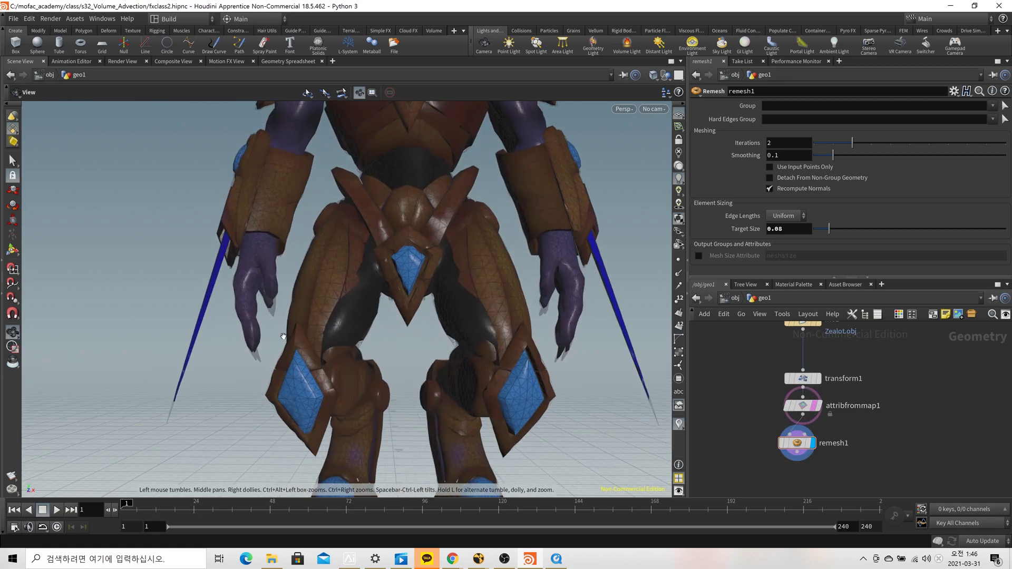
Turn off the template flag of the Attribute from Map node and view the remeshed character in wireframe.
left_click_drag(314, 334, 338, 343)
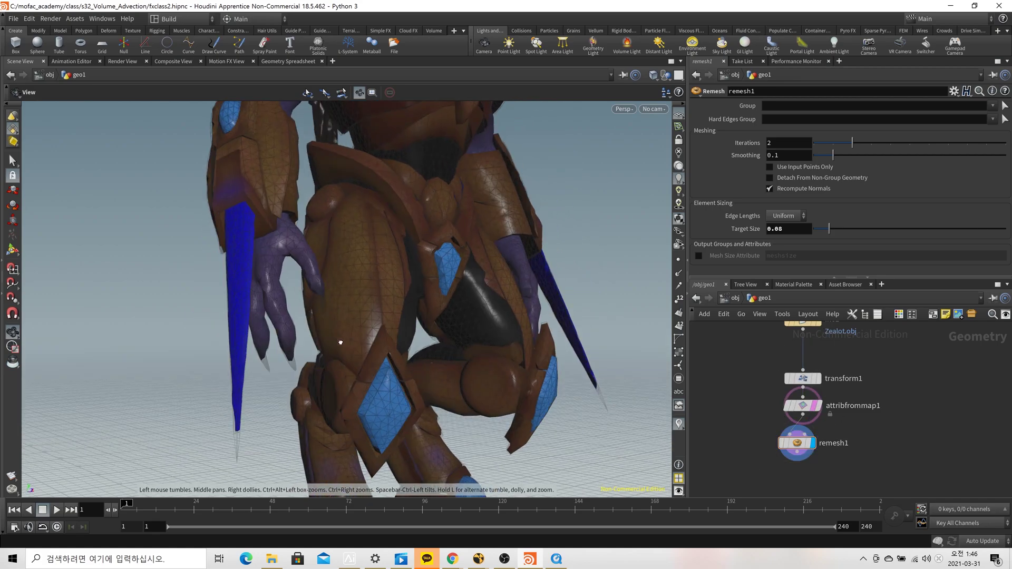
left_click(816, 405)
key("w")
left_click_drag(423, 369, 378, 368)
right_click_drag(377, 368, 343, 376)
Align the Remesh node under the Attribute from Map node and compare the character's wireframe before and after remeshing.
left_click(812, 446)
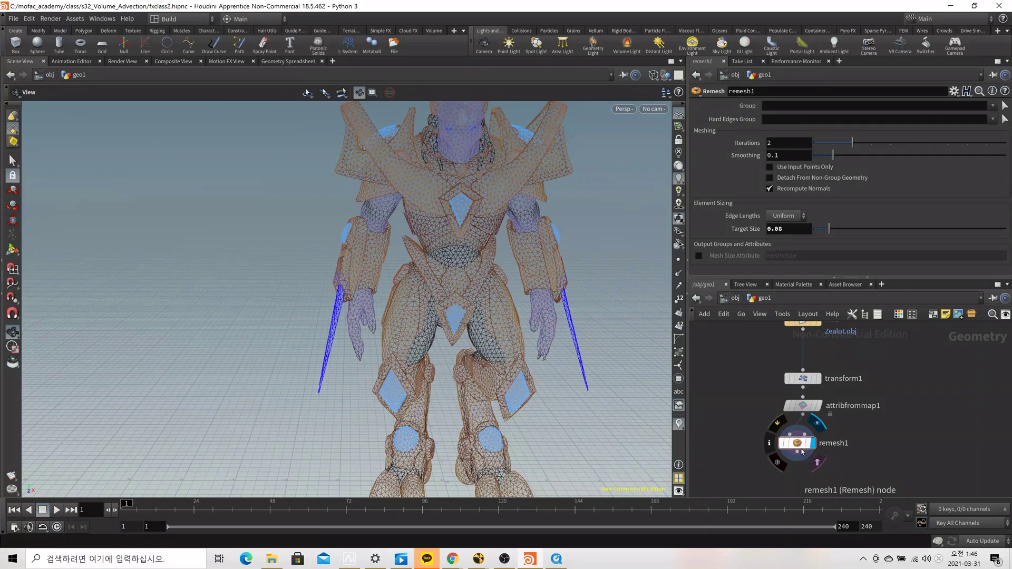
left_click_drag(806, 446, 812, 442)
left_click(818, 406)
left_click(818, 440)
key("w")
key("w")
right_click_drag(414, 340, 454, 340)
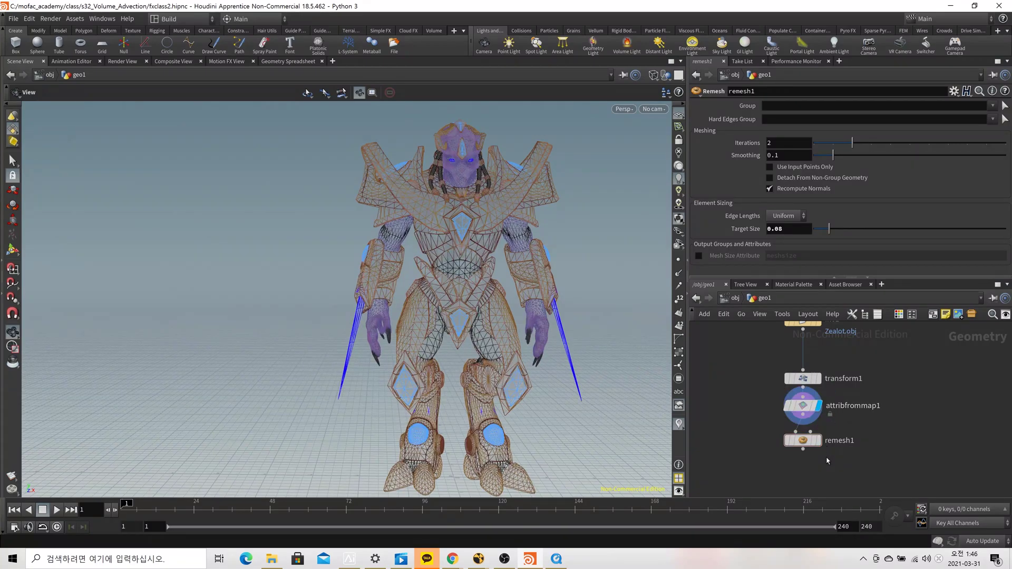
Examine the remeshed character in shaded and wireframe display, including the head and shoulder up close.
key("w")
middle_click_drag(513, 355, 427, 382)
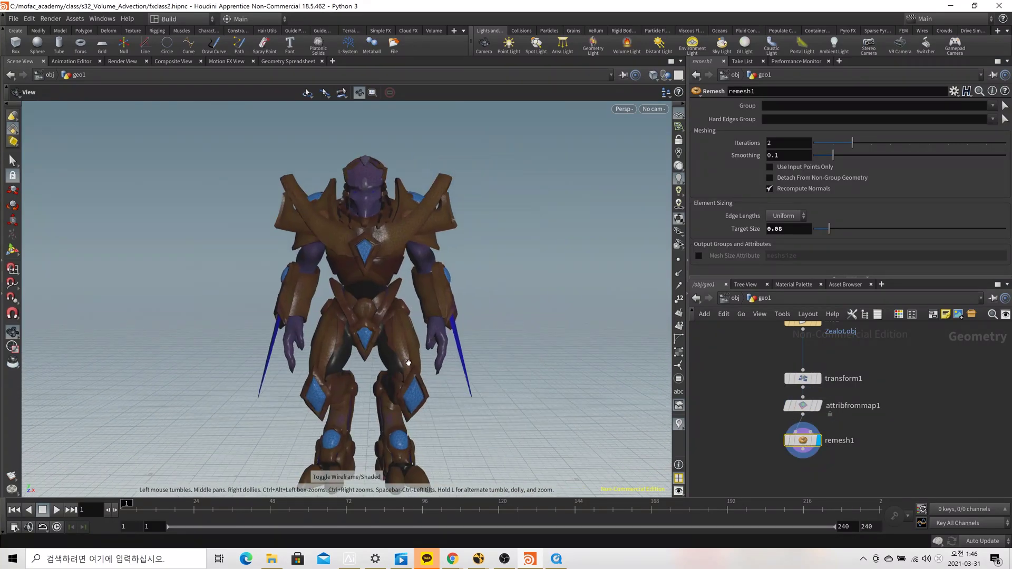
right_click_drag(474, 338, 506, 295)
key("w")
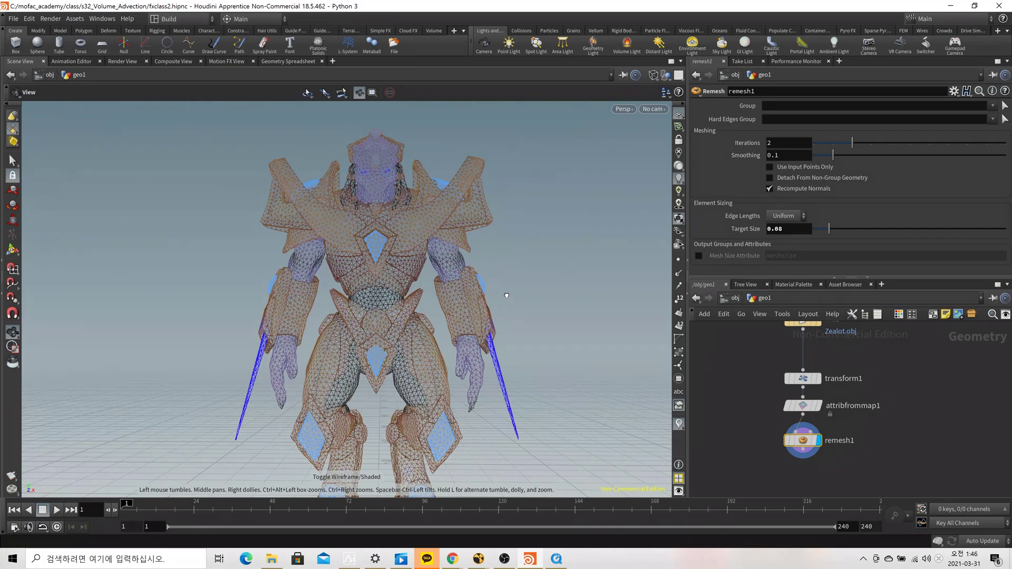
key("w")
left_click_drag(506, 295, 594, 323)
right_click_drag(594, 323, 517, 99)
middle_click_drag(517, 99, 512, 181)
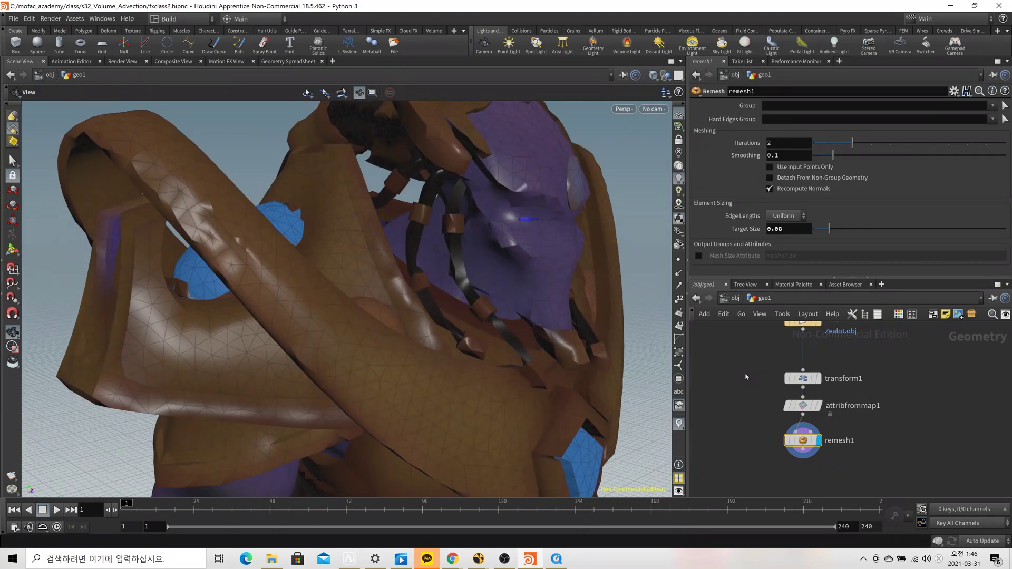
Compare the colour detail of the Attribute from Map and Remesh results on the head and body.
left_click(818, 406)
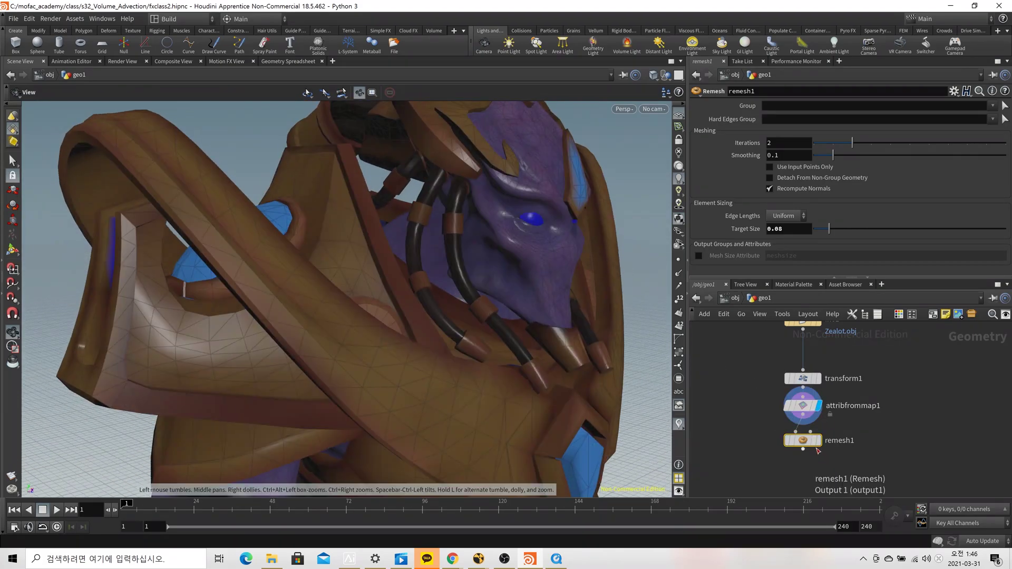
mouse_move(818, 442)
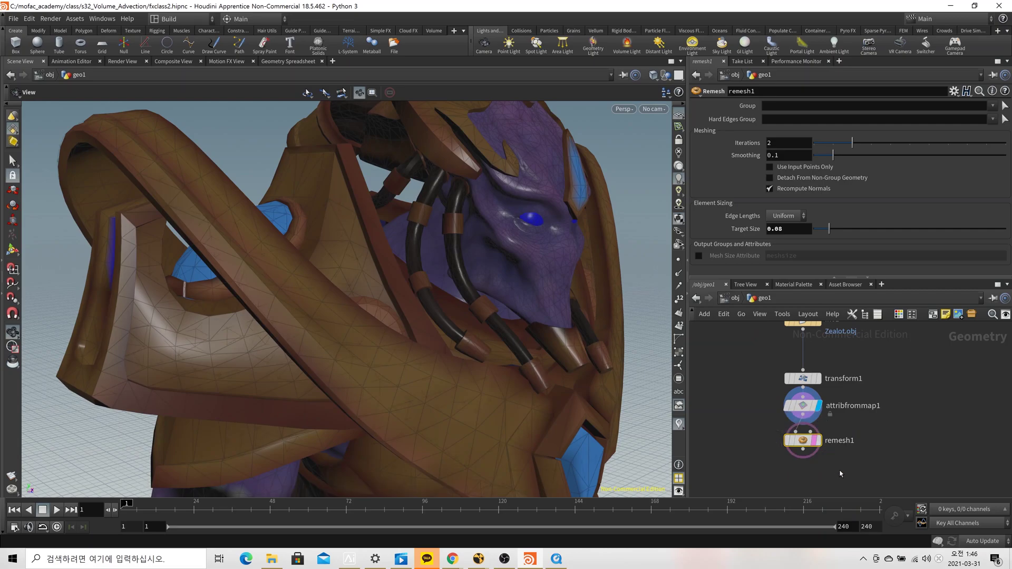
left_click_drag(606, 350, 342, 229)
scroll(341, 229, "down", 5)
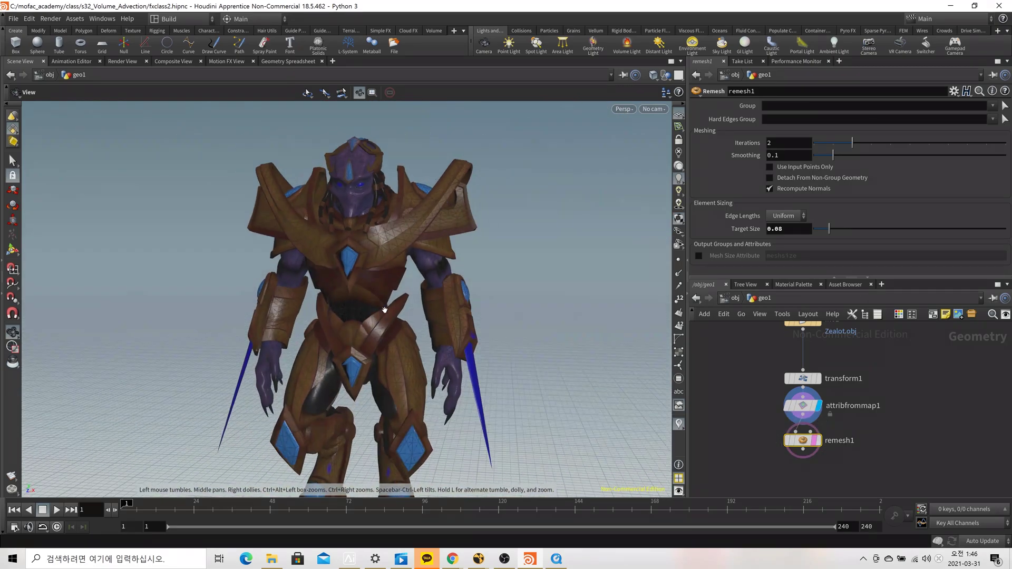
left_click(818, 441)
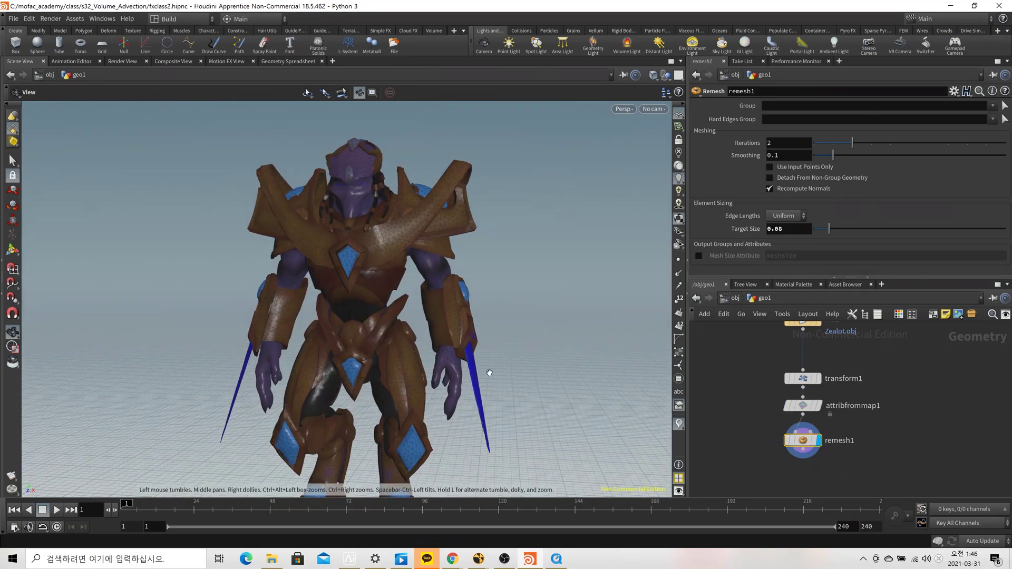
Examine the remeshed character's full body from a distance in shaded and wireframe display.
scroll(378, 302, "down", 3)
key("w")
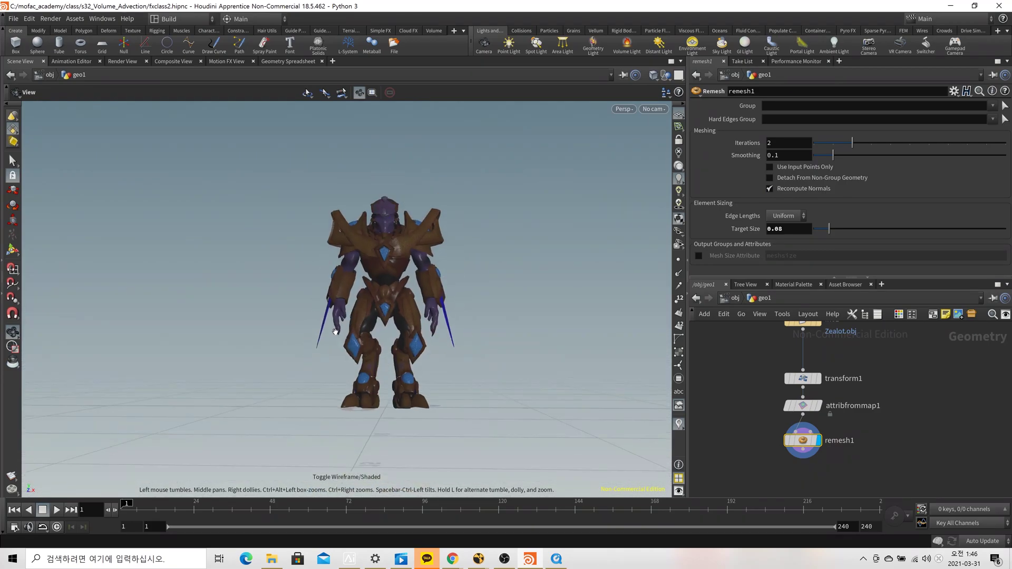
scroll(377, 303, "down", 3)
middle_click_drag(403, 399, 412, 371)
key("w")
key("w")
mouse_move(819, 410)
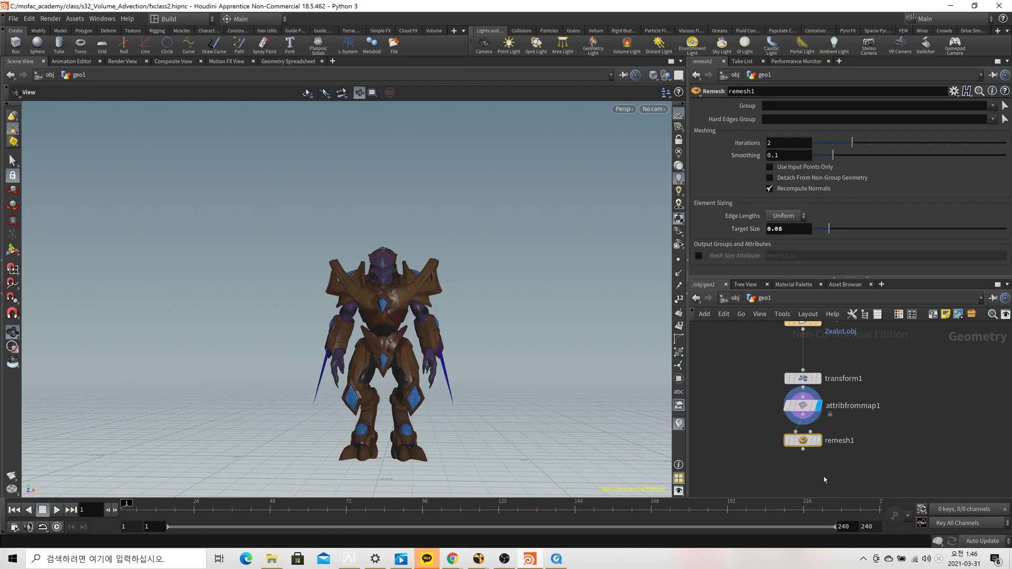
left_click(557, 559)
left_click_drag(350, 462, 214, 457)
key("alt+Tab")
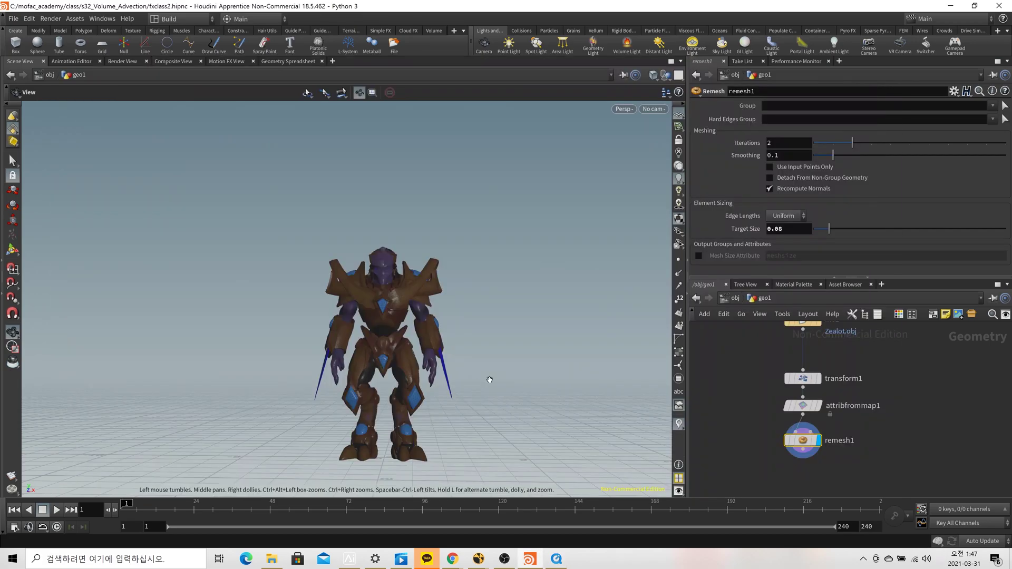
Examine the remeshed character from several angles and distances, switching between wireframe and shaded display.
left_click_drag(380, 380, 447, 344)
key("space+g")
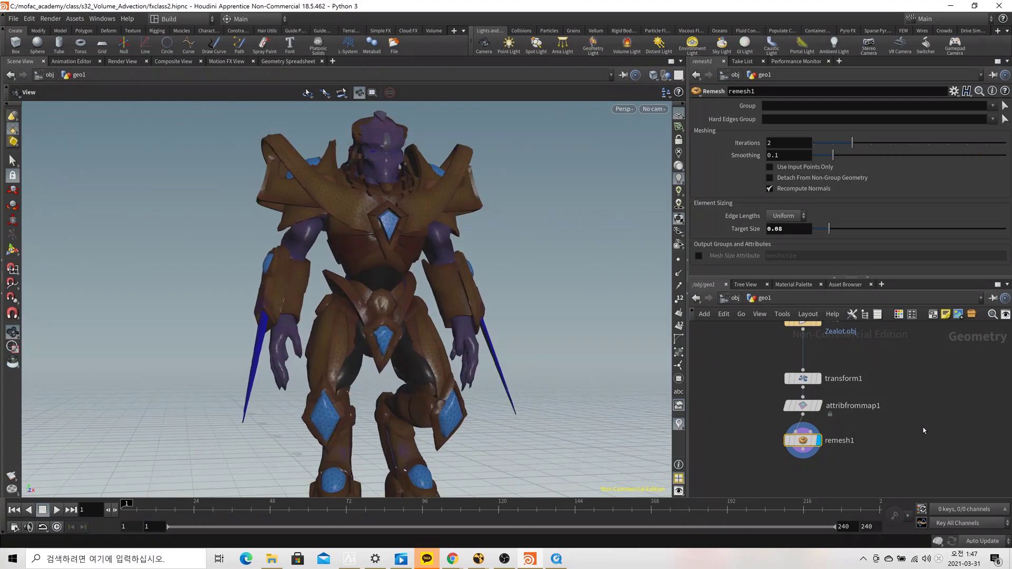
left_click_drag(332, 368, 420, 342)
mouse_move(421, 342)
right_mouse_down()
mouse_move(529, 319)
mouse_move(528, 333)
right_mouse_up()
key("w")
mouse_move(528, 333)
left_mouse_down()
mouse_move(255, 363)
mouse_move(114, 324)
left_mouse_up()
key("w")
key("h")
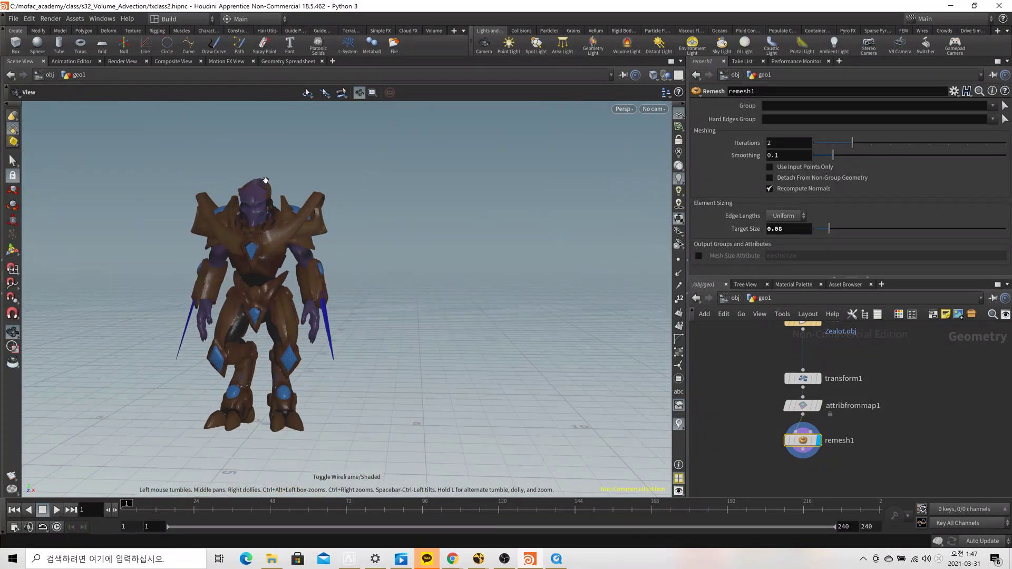
middle_click_drag(280, 335, 341, 343)
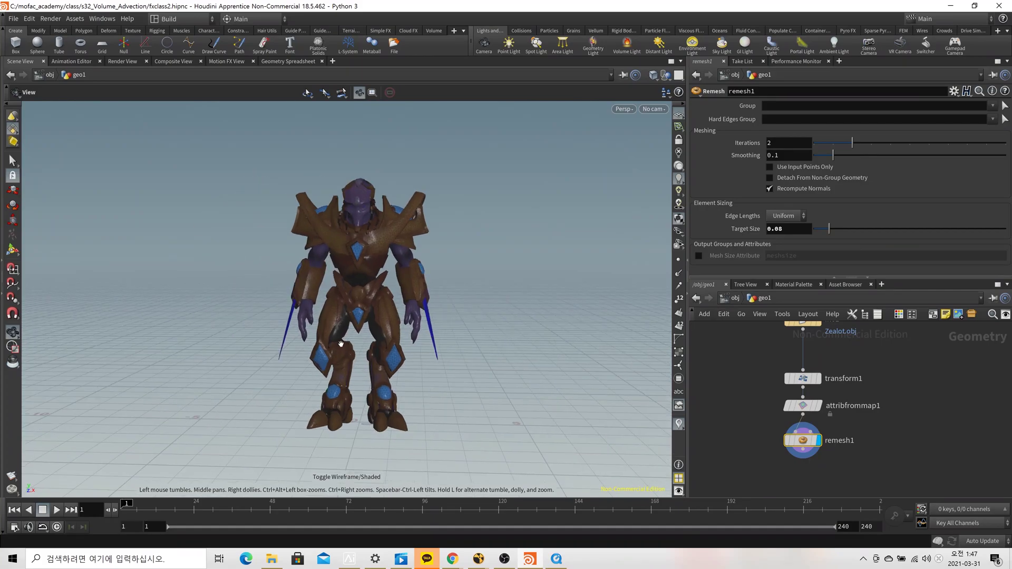
right_click_drag(341, 343, 418, 312)
middle_click_drag(418, 311, 420, 351)
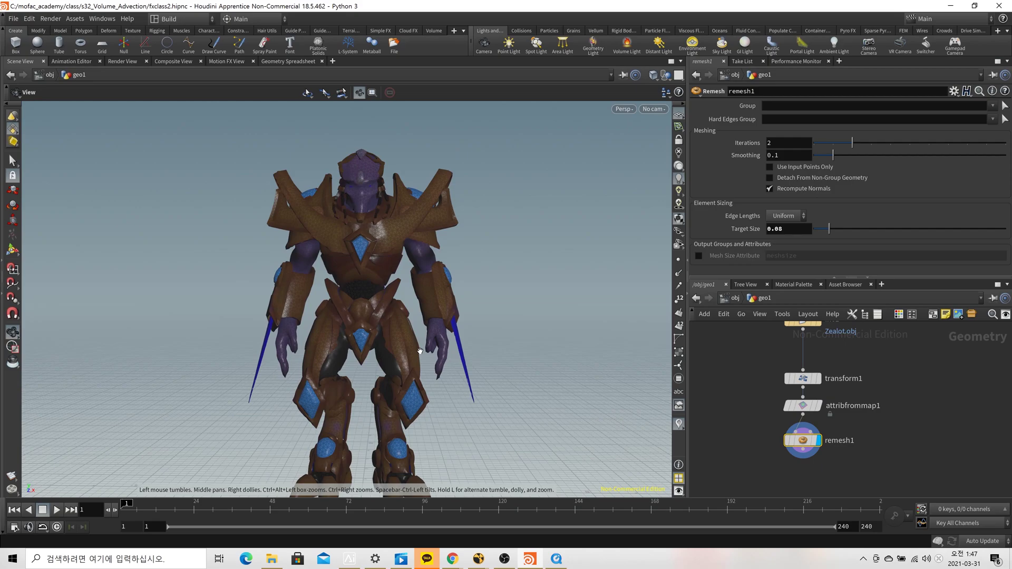
Add an Attribute Wrangle node below the Remesh node.
scroll(917, 409, "down", 2)
middle_click_drag(846, 458, 806, 417)
scroll(807, 418, "up", 2)
left_click(787, 433)
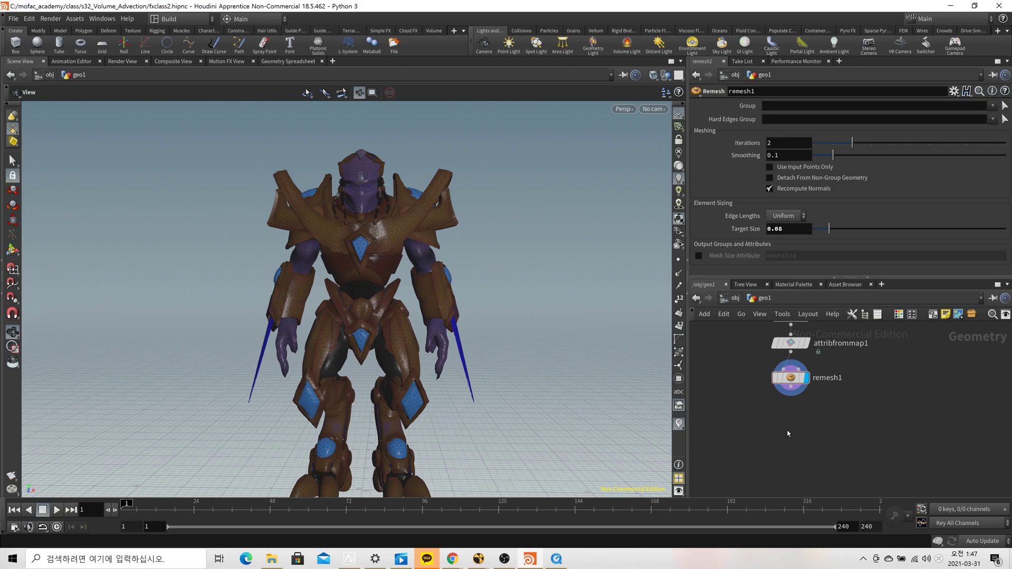
key("Tab")
type("attri")
key("Return")
left_click(787, 430)
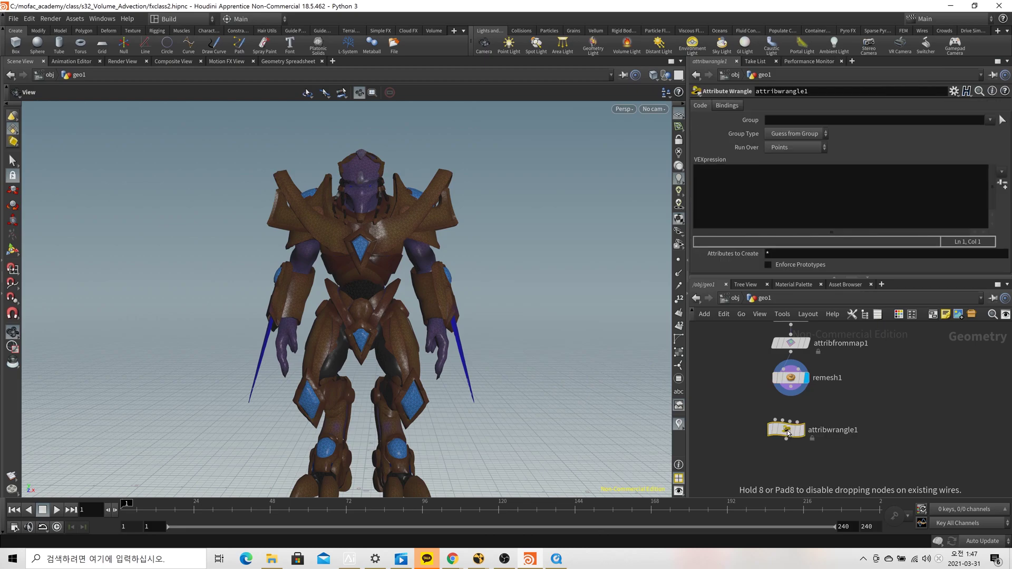
Connect the Remesh output to the Attribute Wrangle's first input, align the node below Remesh and display it.
left_click(791, 387)
left_click(774, 419)
left_click_drag(786, 430, 791, 438)
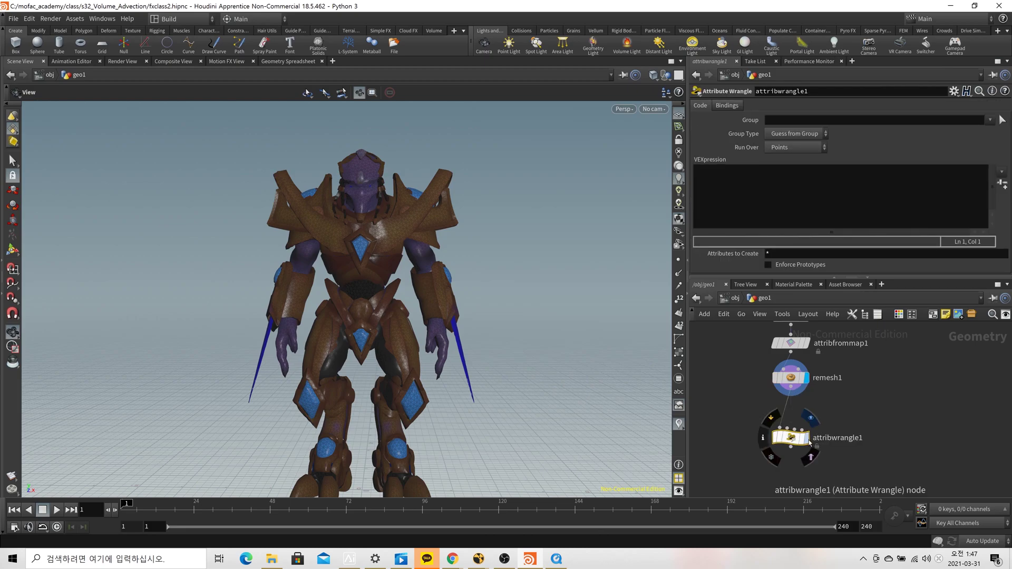
left_click(806, 437)
scroll(400, 182, "up", 5)
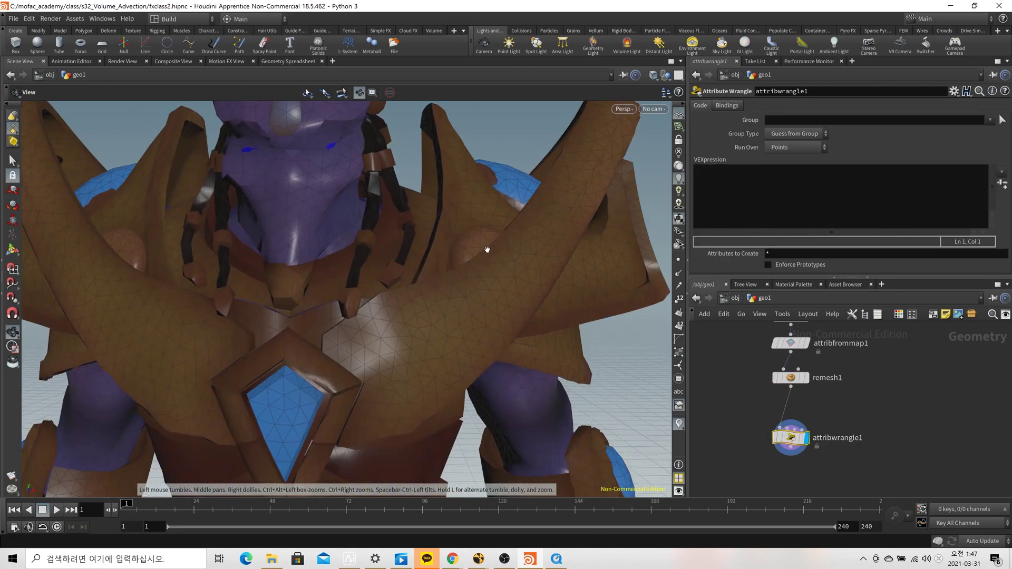
key("h")
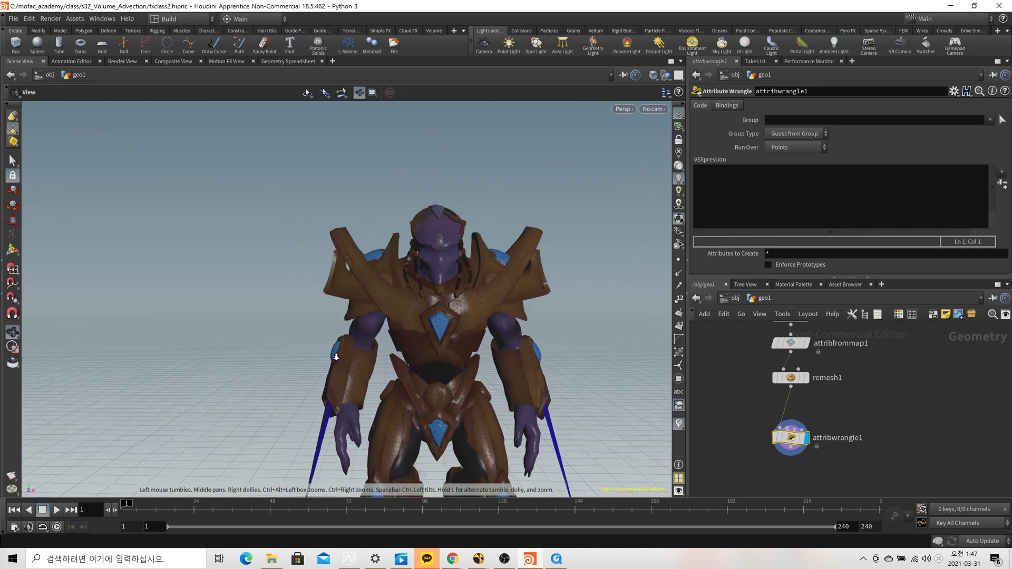
left_click(760, 201)
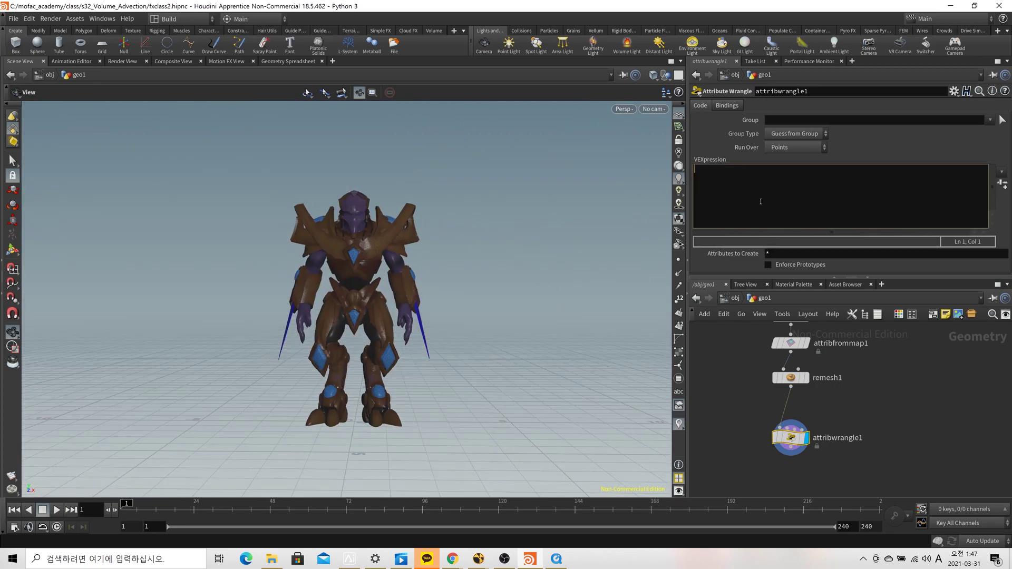
type("i")
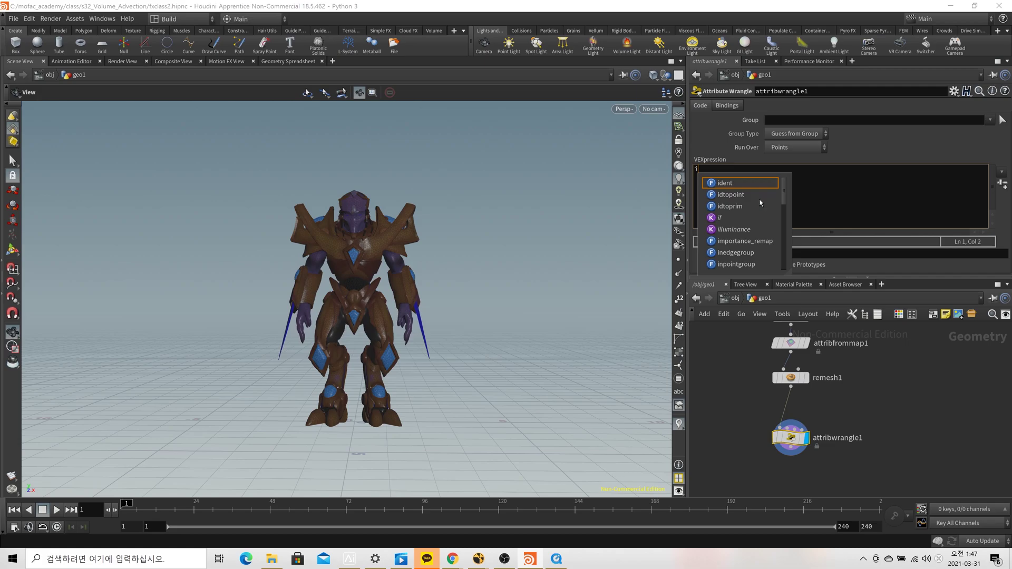
type("[]")
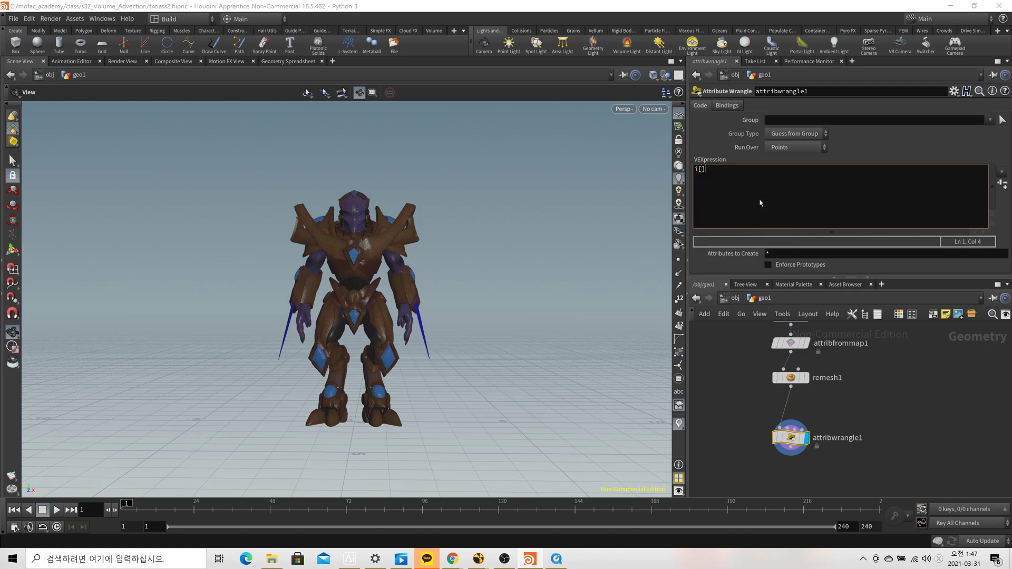
type("@[")
key("Num_Lock")
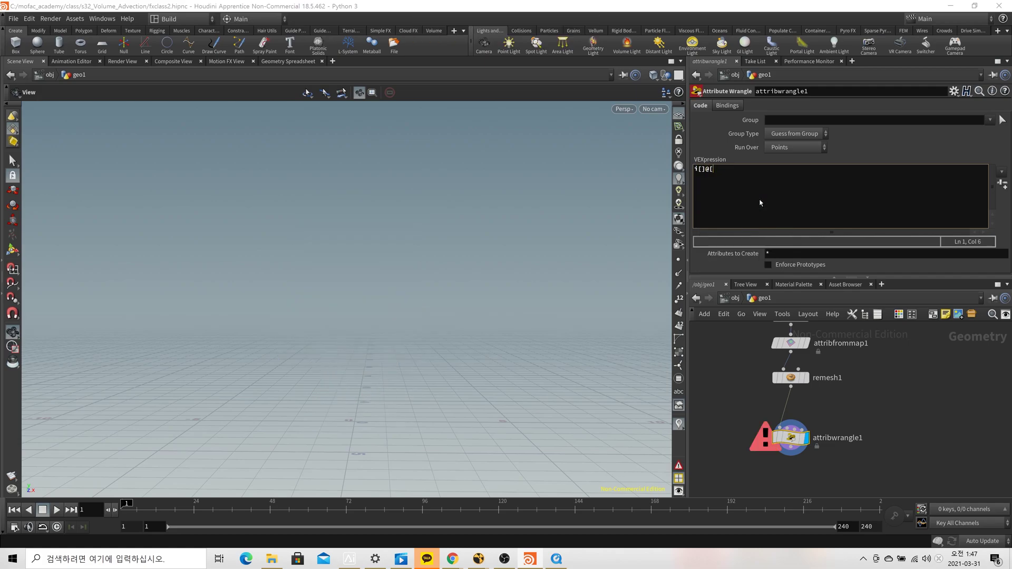
left_click(800, 432)
mouse_move(723, 169)
left_mouse_down()
mouse_move(701, 168)
mouse_move(711, 169)
left_mouse_up()
type("pts")
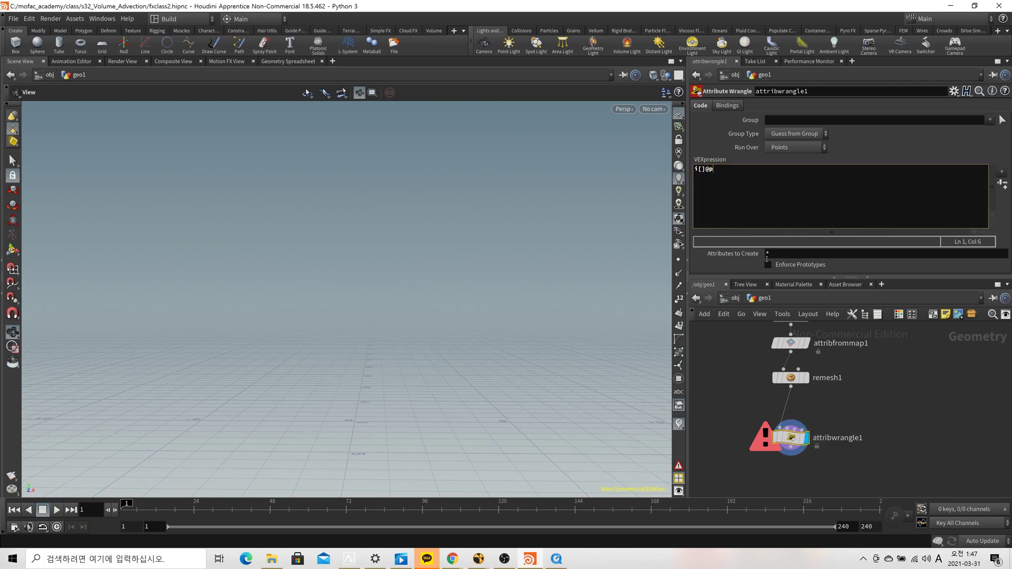
type("=")
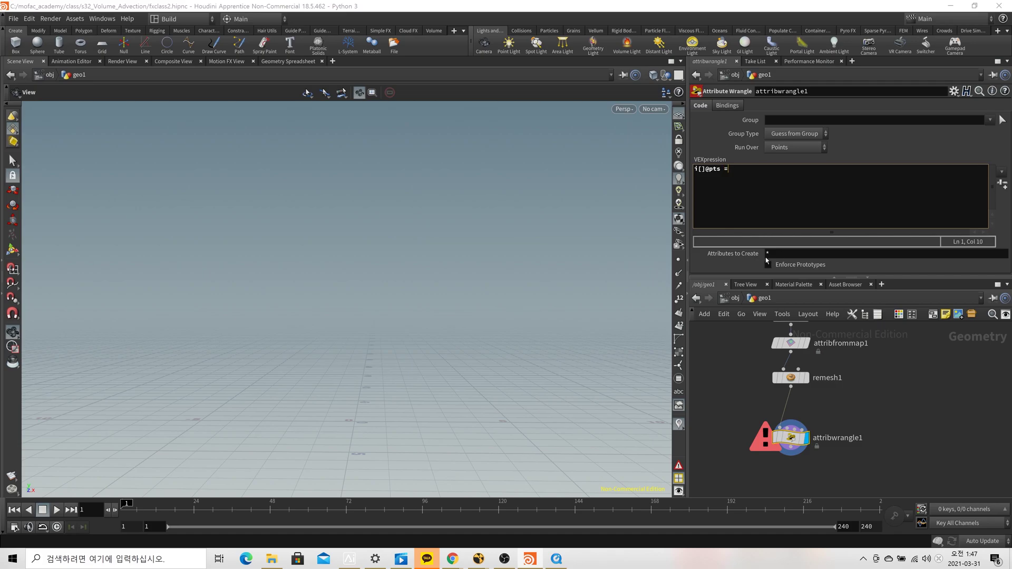
type(" pcfi")
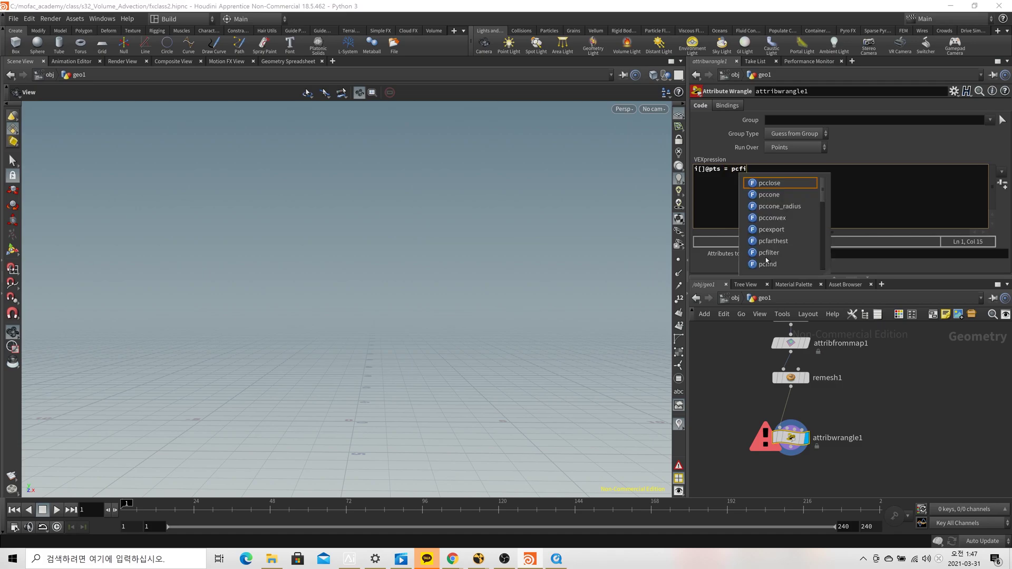
type("nd(0")
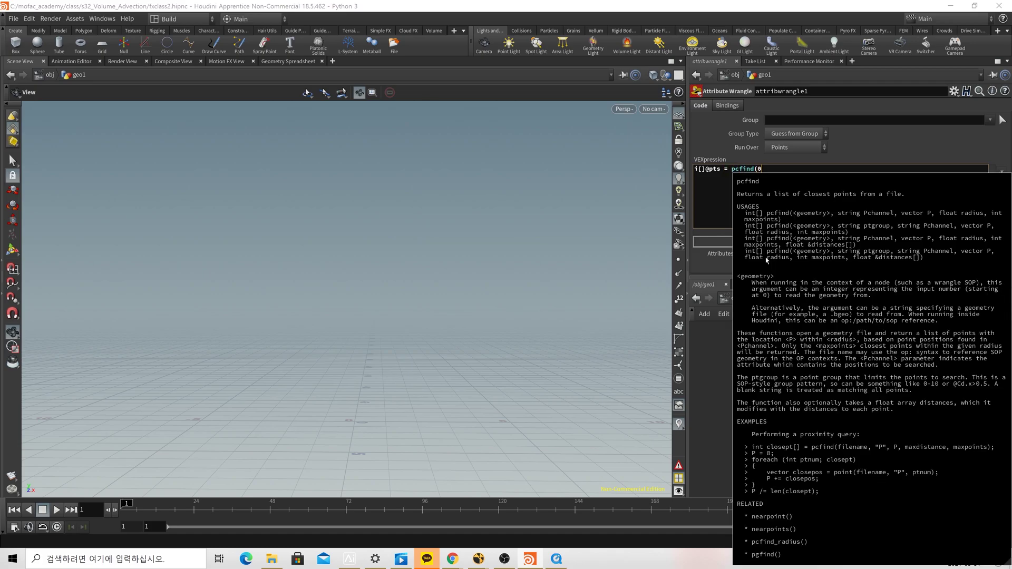
type(", \"P\", @")
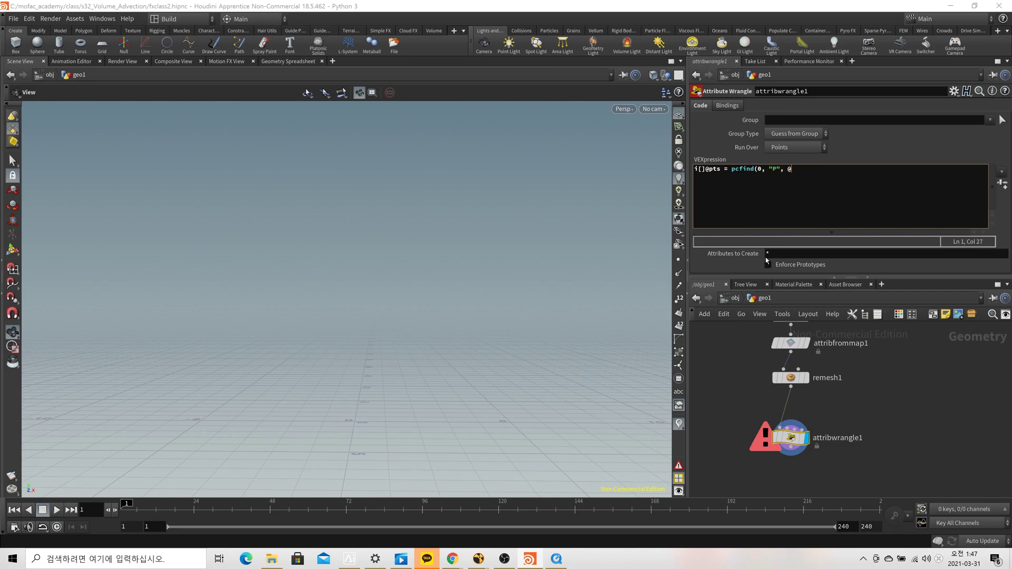
type("P, ch('")
type("\"radius\"), ")
type("ch(\"maxp")
type("oints\")")
type(");")
key("Return")
type("@infect = 0;")
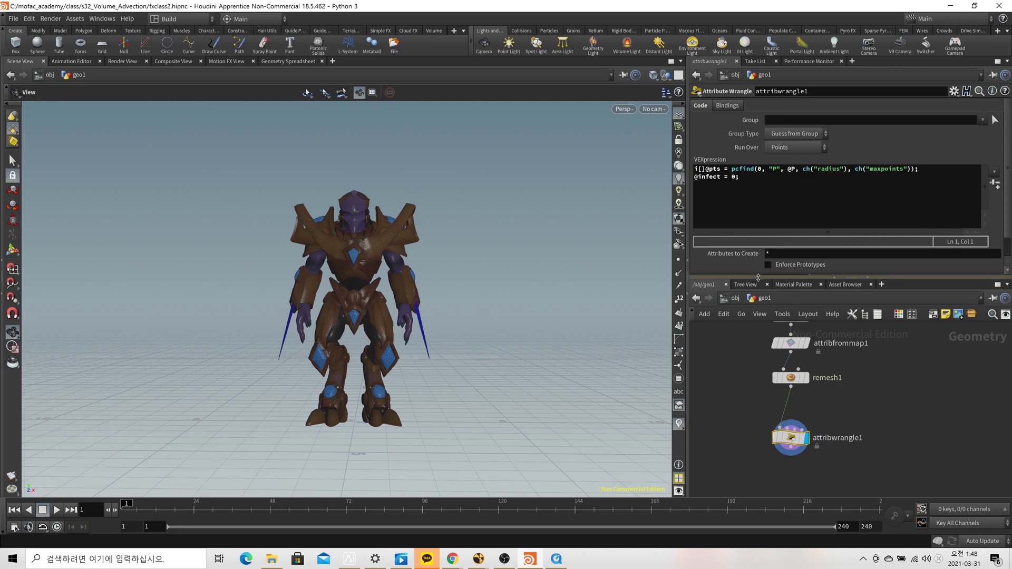
Set the wrangle's Radius to 0.4 and Maxpoints to 20, and move the node closer to the Remesh node.
left_click_drag(758, 278, 760, 358)
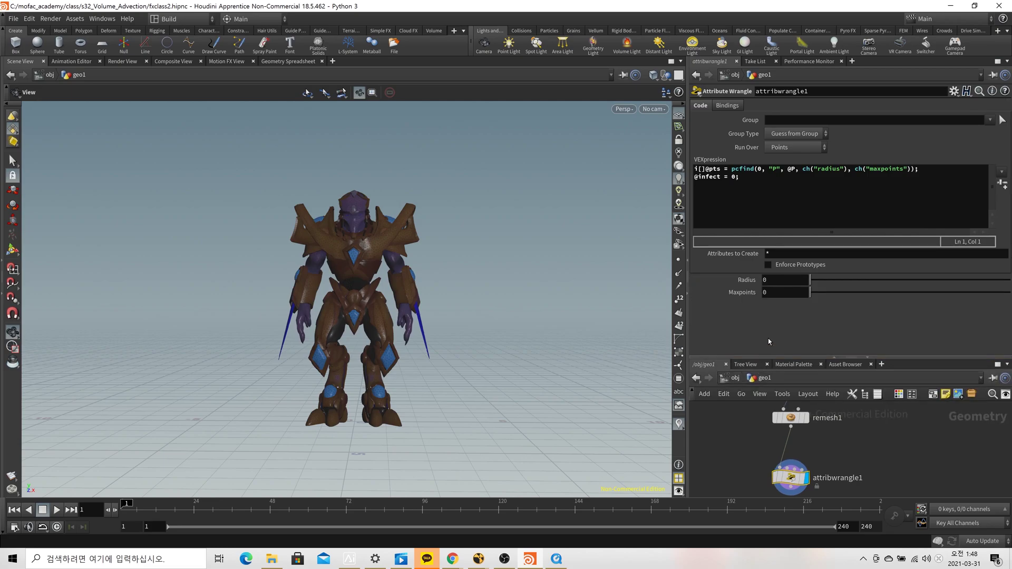
left_click(777, 280)
type(".4")
key("Tab")
type("20")
key("Return")
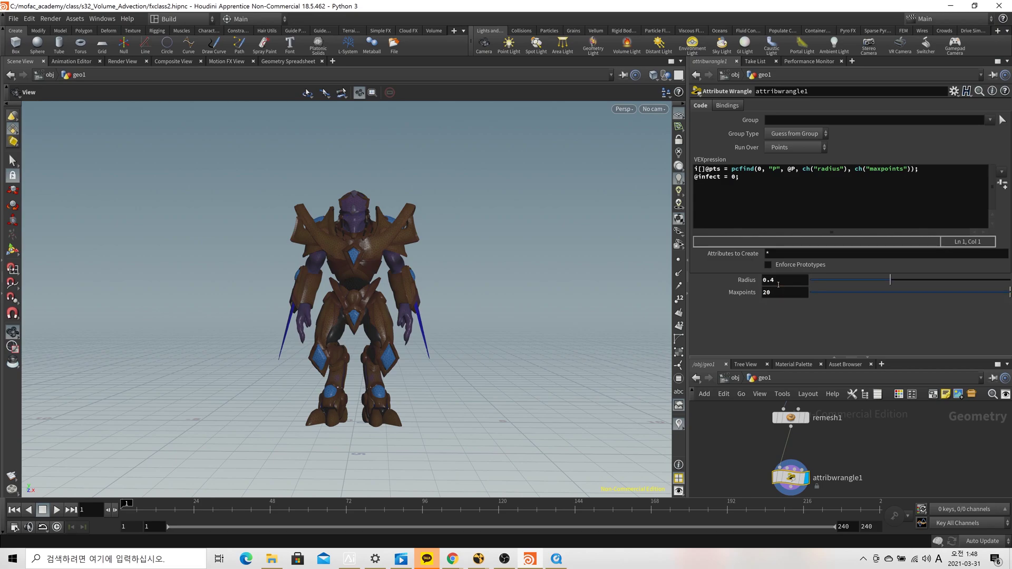
middle_click_drag(841, 460, 836, 445)
left_click_drag(788, 463, 788, 439)
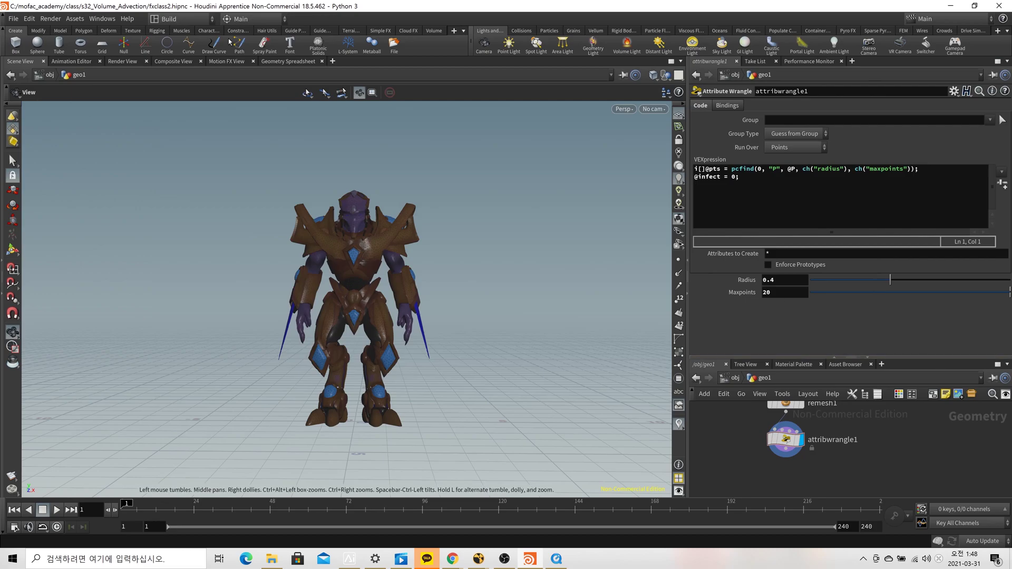
Inspect the wrangle's infect and pts point attributes in the Geometry Spreadsheet, widening the pts column and going through to the last points.
left_click(289, 61)
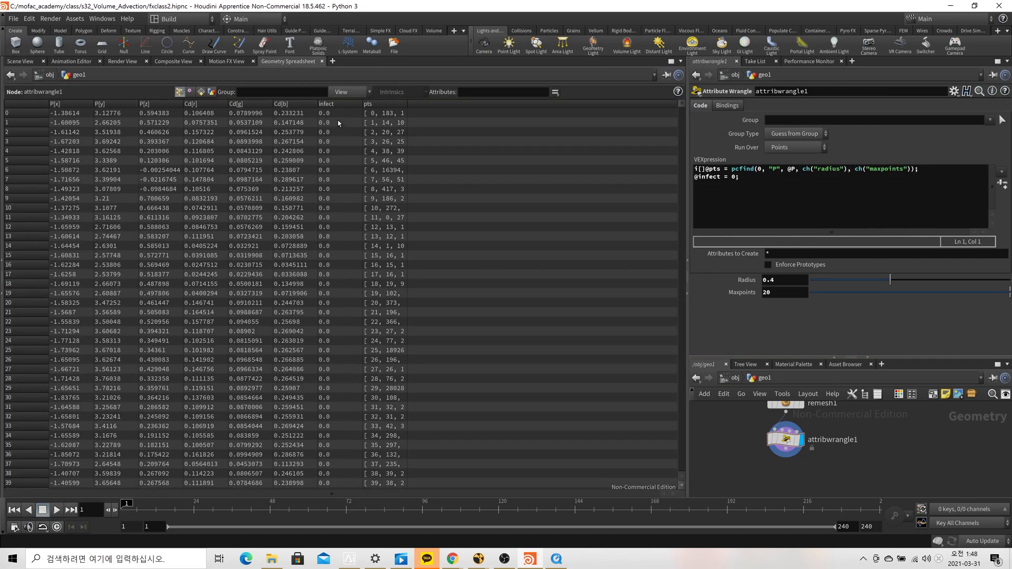
left_click_drag(408, 108, 607, 110)
left_click_drag(684, 107, 690, 504)
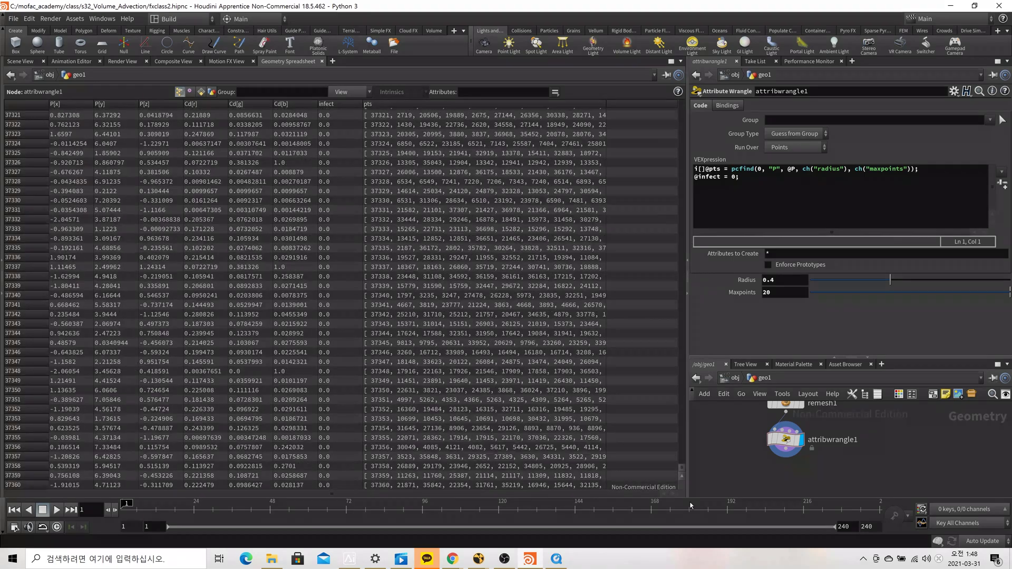
left_click_drag(699, 464, 709, 97)
left_click(351, 105)
left_click(21, 61)
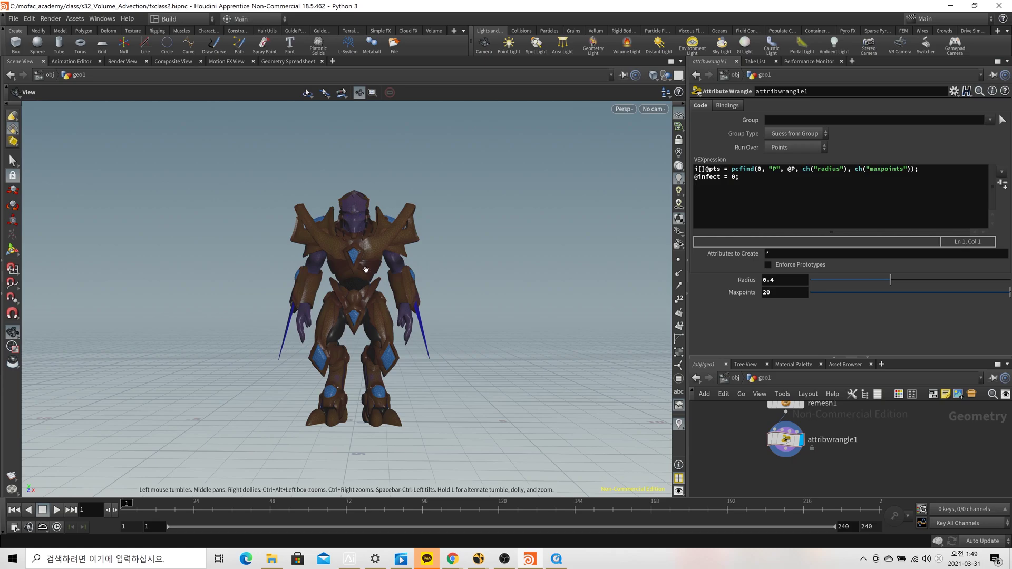
Display the mesh points and select a single point in the middle of the character's forehead gem.
scroll(358, 233, "up", 10)
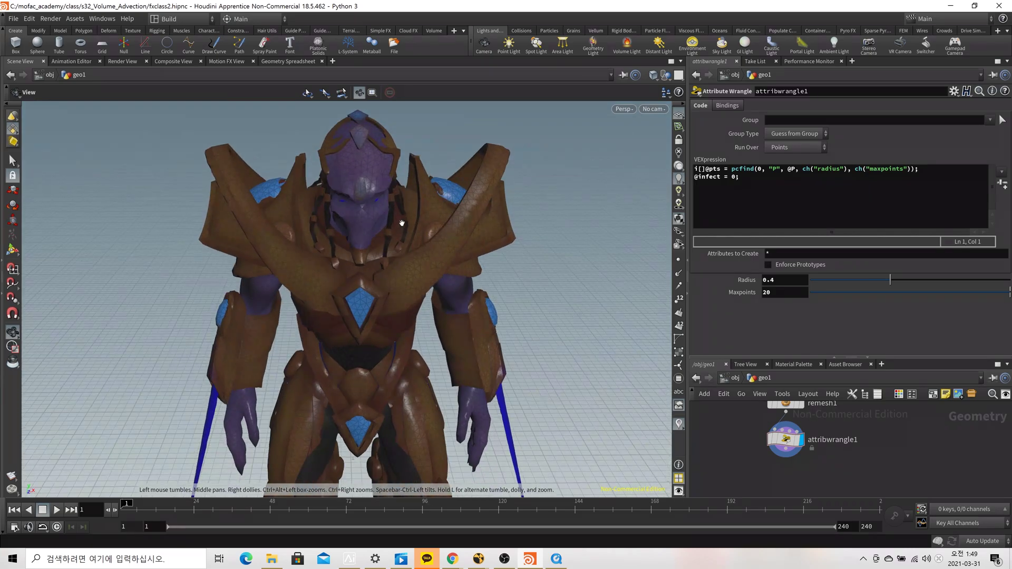
middle_click_drag(432, 250, 434, 268)
right_click_drag(363, 195, 443, 221)
left_click(678, 260)
right_click_drag(322, 215, 457, 211)
left_click_drag(392, 232, 387, 264)
key("s")
left_click_drag(390, 206, 394, 276)
key("s")
right_click(14, 132)
left_click(24, 138)
scroll(391, 330, "down", 3)
left_click_drag(392, 330, 429, 357, "alt")
Create a Group node for the selected point 4494, name the group seed and place it below the wrangle.
key("Tab")
type("group")
key("Return")
double_click(773, 105)
type("seed")
key("Return")
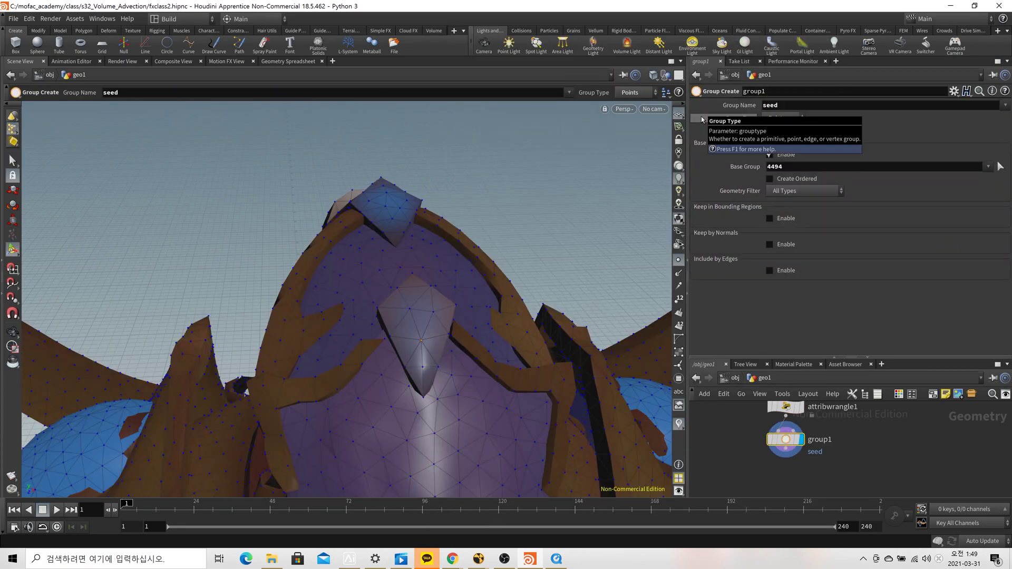
left_click(917, 427)
right_click_drag(436, 280, 1, 379, "alt")
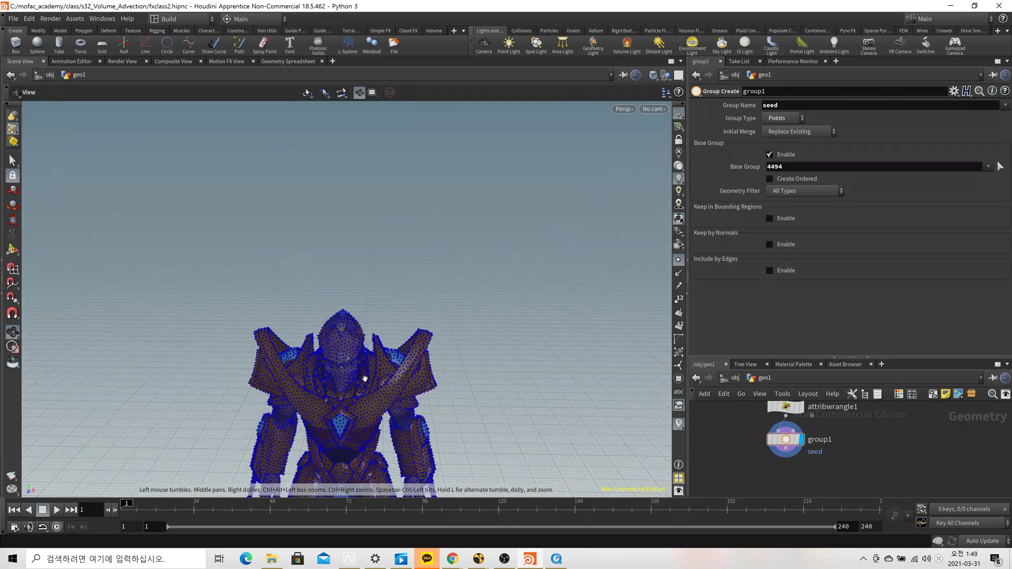
key("Return")
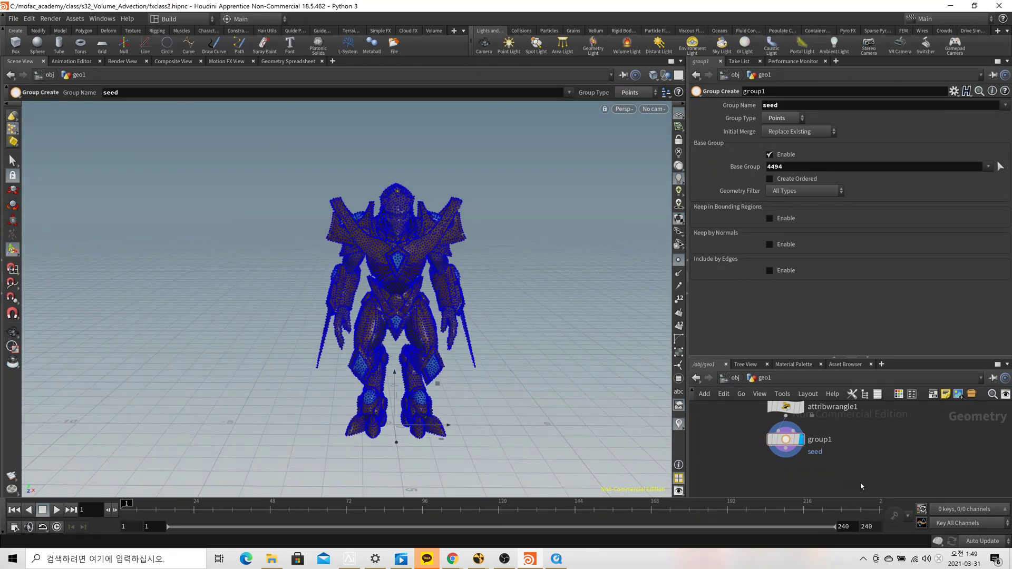
Add a second Attribute Wrangle below the Group node, display it and restrict it to the seed group.
key("Tab")
type("attribw")
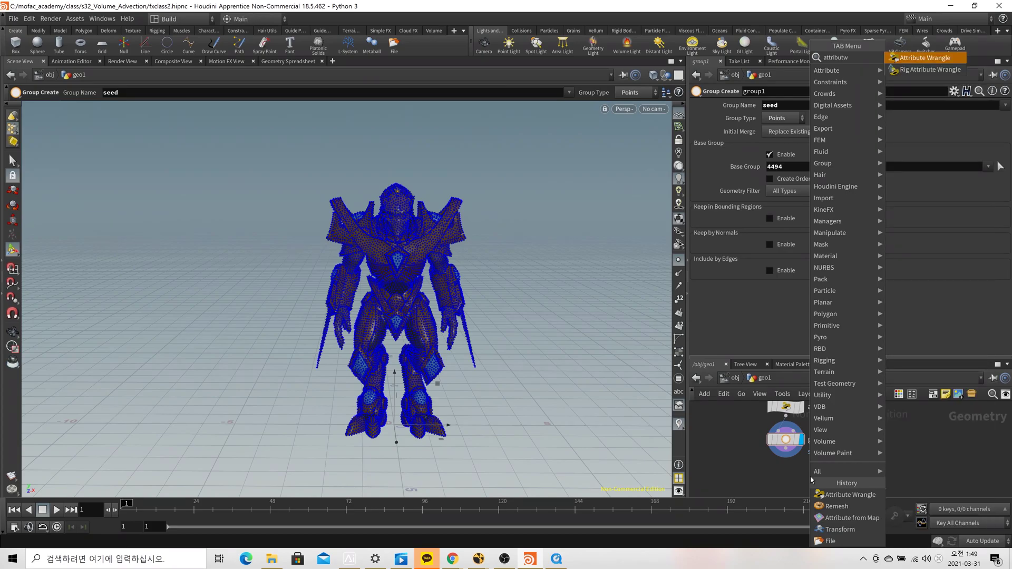
key("Return")
left_click(796, 476)
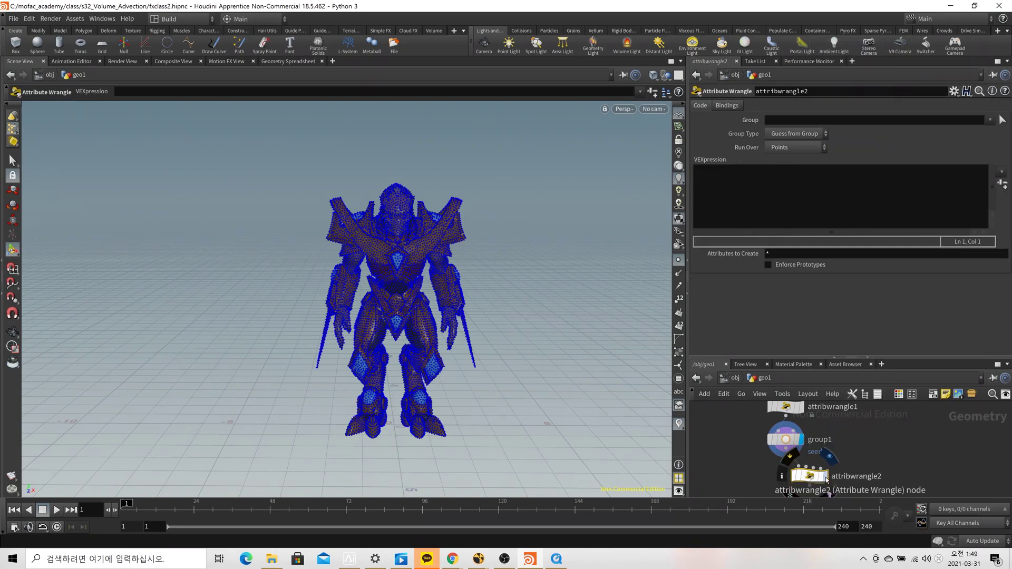
left_click(1000, 119)
left_click(928, 155)
left_click(848, 192)
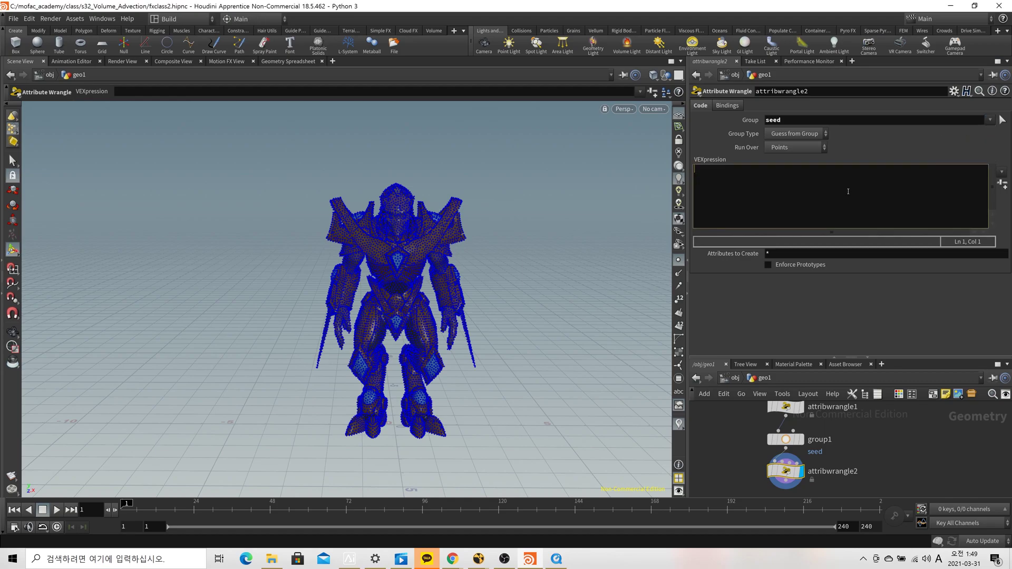
type("@in")
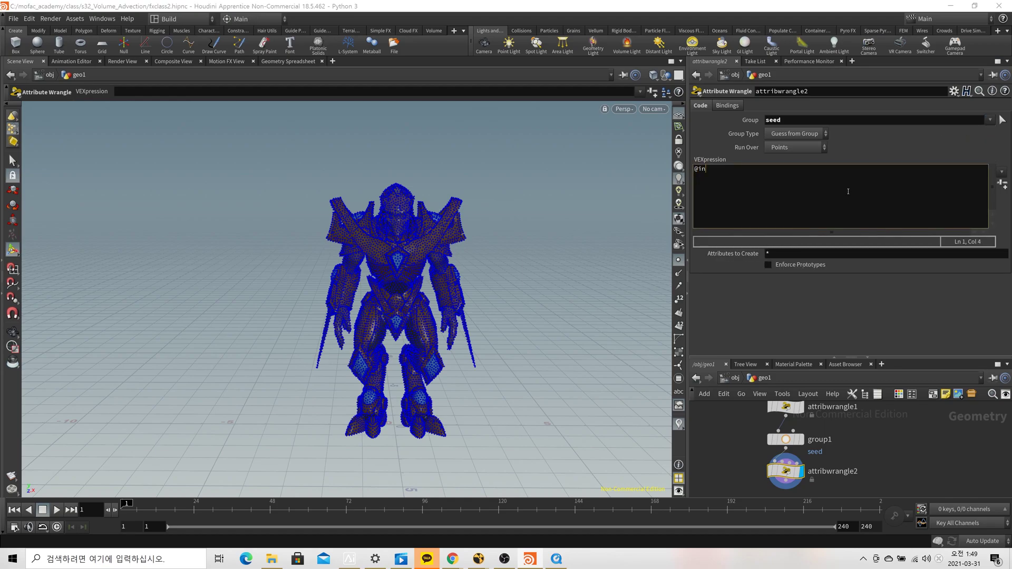
type("fect = 01")
key("Num_Lock")
key("BackSpace")
key("BackSpace")
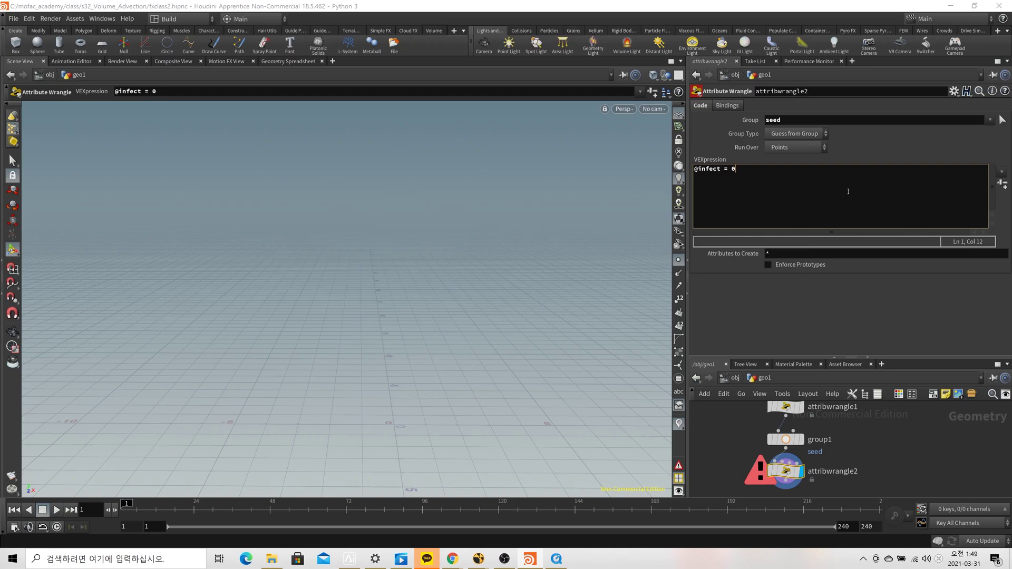
key("Num_Lock")
type(".1;")
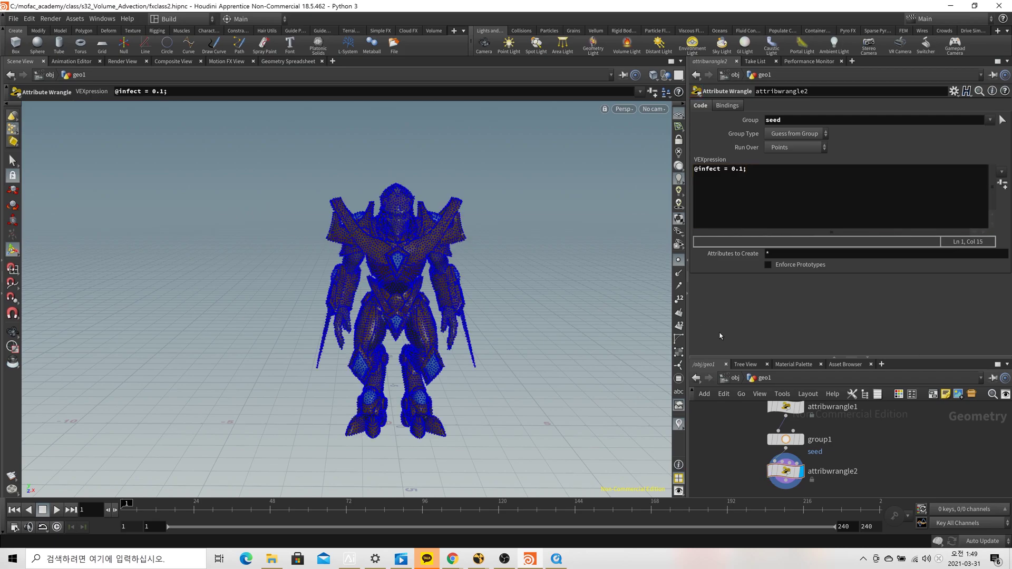
left_click(678, 262)
Sort the Geometry Spreadsheet by the infect attribute to check the seed point's value.
left_click(289, 61)
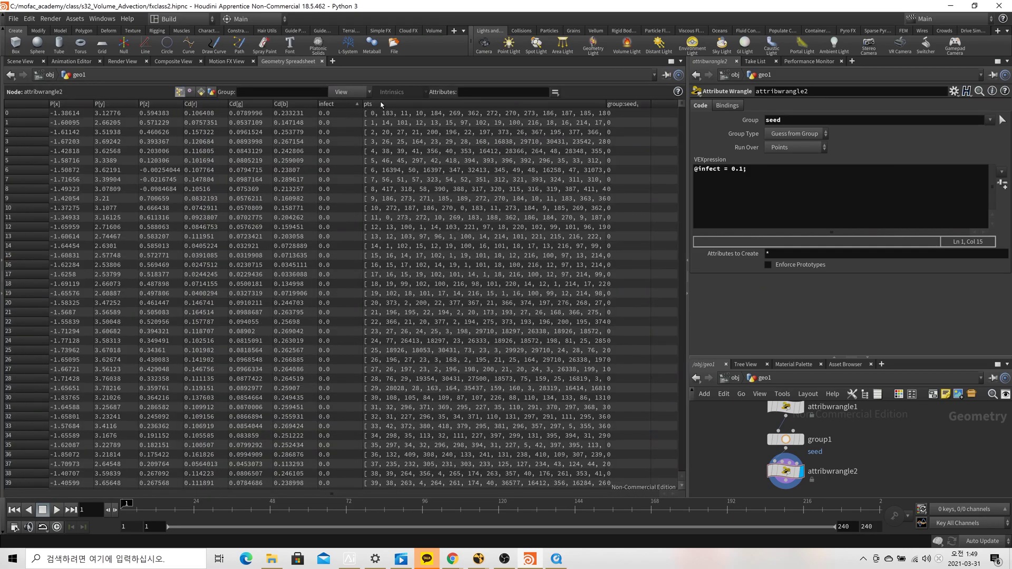
left_click(336, 104)
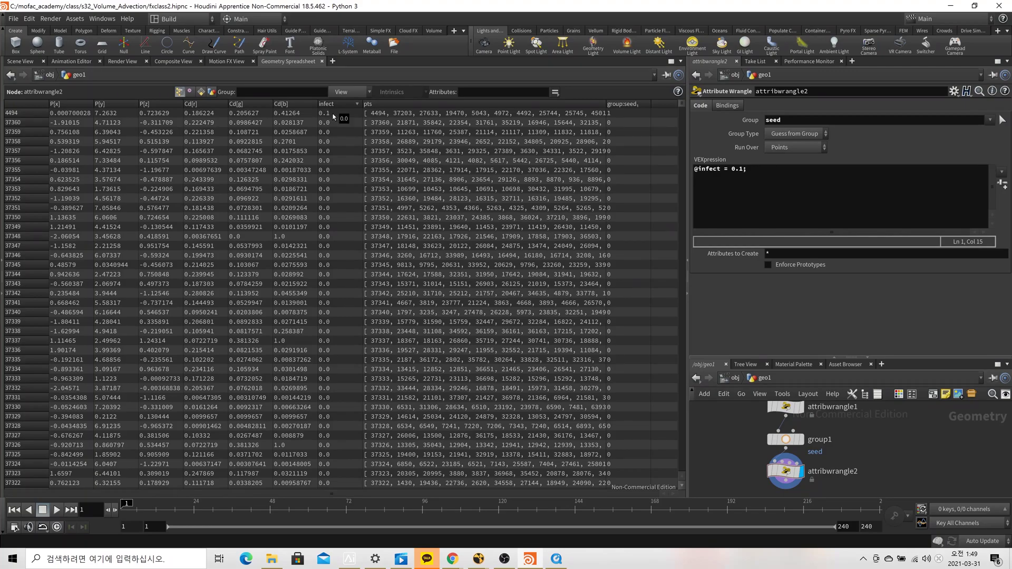
left_click(21, 62)
Enlarge the network pane, add a Solver node below the seed wrangle and connect the wrangle's output to its first input.
scroll(841, 407, "down", 3)
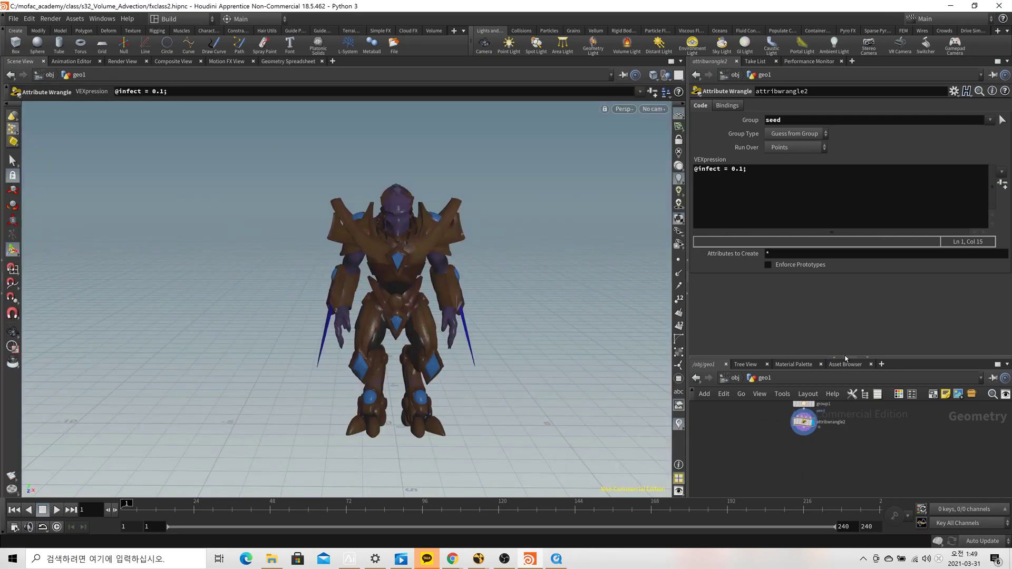
left_click_drag(845, 359, 844, 236)
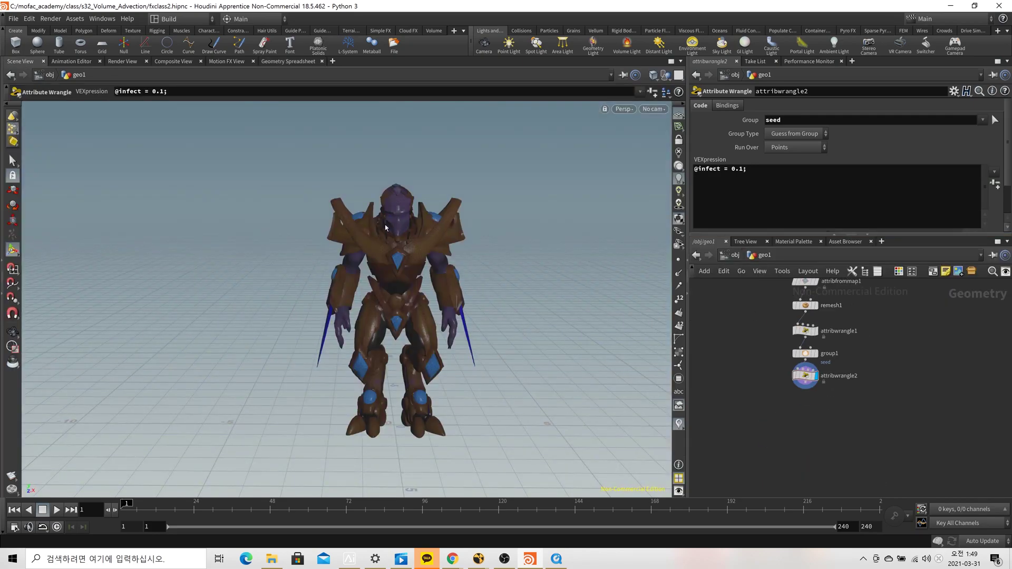
scroll(769, 443, "up", 4)
middle_click_drag(860, 415, 811, 442)
scroll(811, 441, "down", 2)
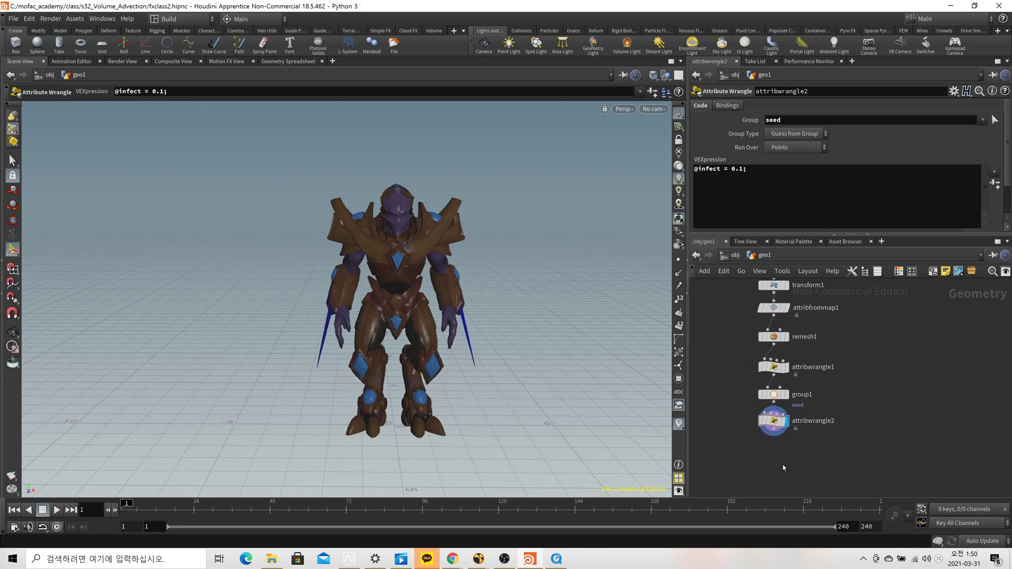
key("Tab")
key("Escape")
key("Tab")
type("solver")
key("Return")
left_click(780, 463)
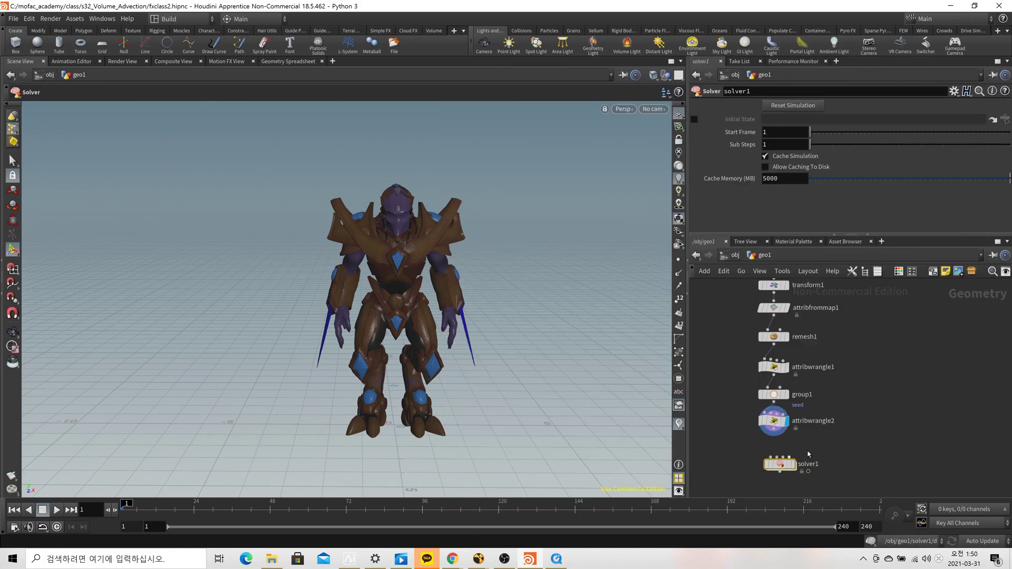
left_click_drag(773, 431, 773, 457)
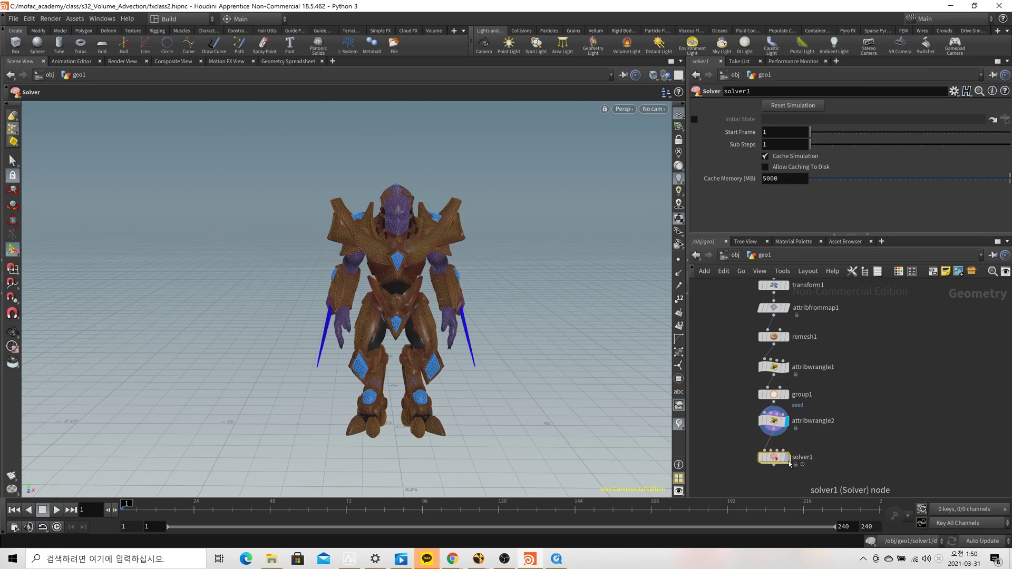
Enter the Solver network, add an Attribute Wrangle fed by Prev_Frame and display it.
left_click(786, 457)
double_click(779, 459)
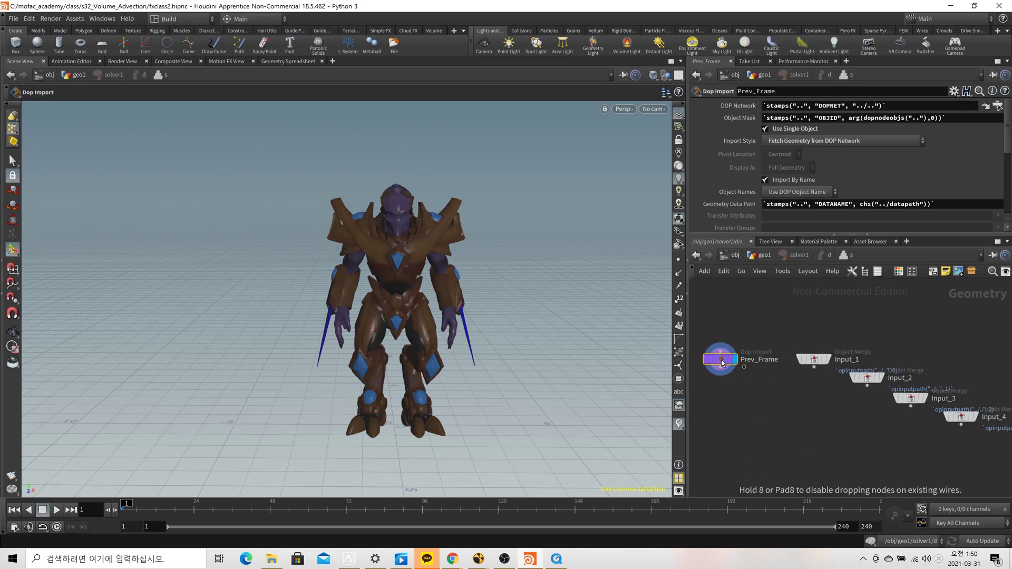
key("Tab")
type("wrangle")
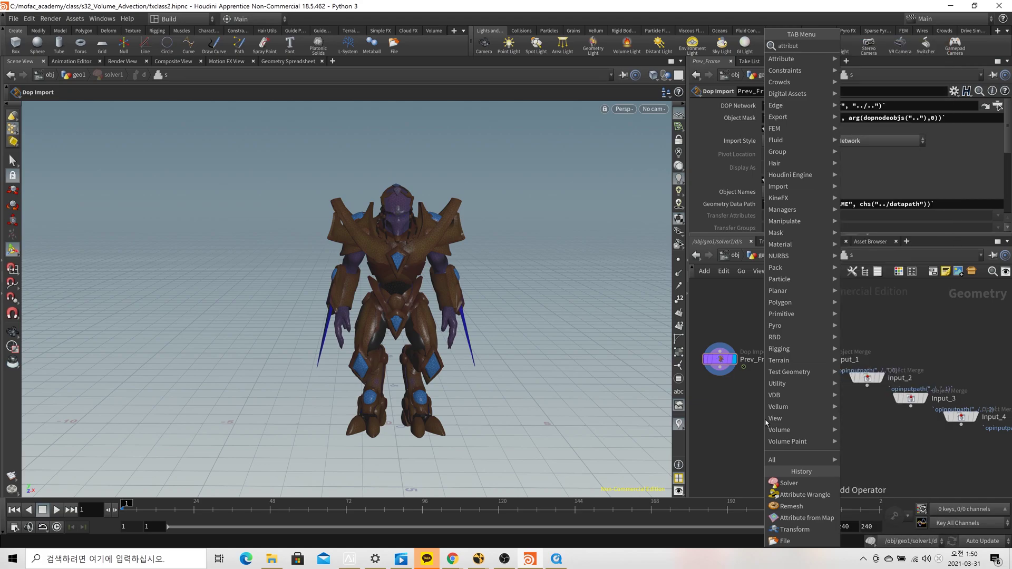
key("Return")
left_click(766, 421)
left_click_drag(720, 368, 722, 439)
left_click(733, 438)
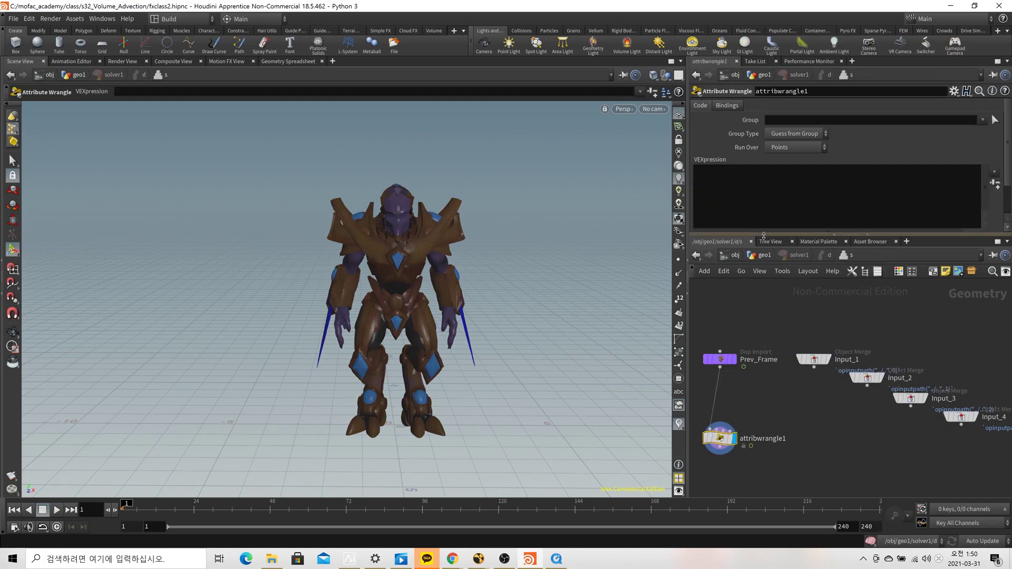
Enlarge the parameter pane and declare float infect; and float sum = 0; in the solver wrangle's VEXpression.
left_click_drag(784, 357, 785, 354)
scroll(751, 477, "down", 3)
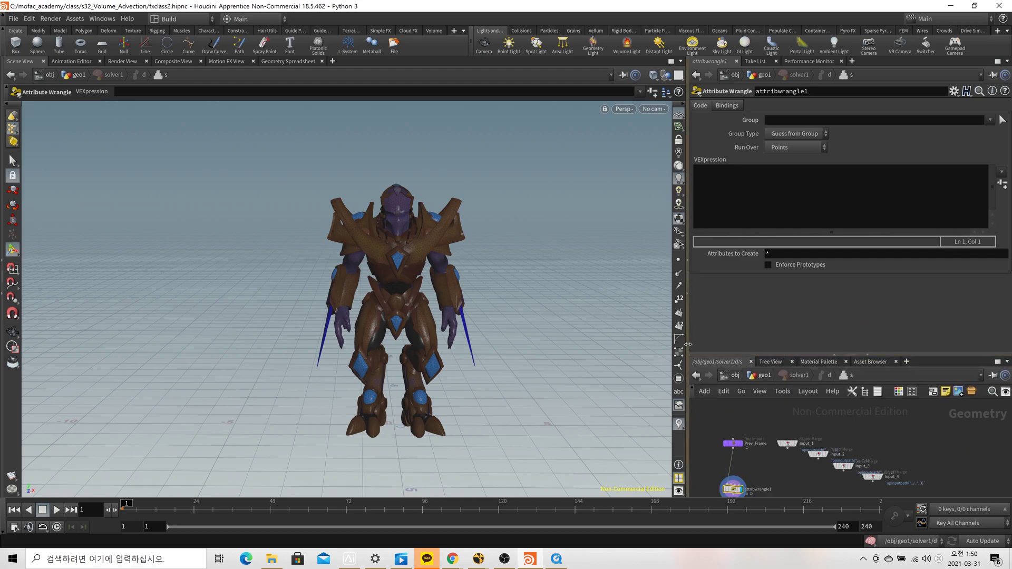
left_click_drag(688, 350, 729, 353)
left_click(666, 207)
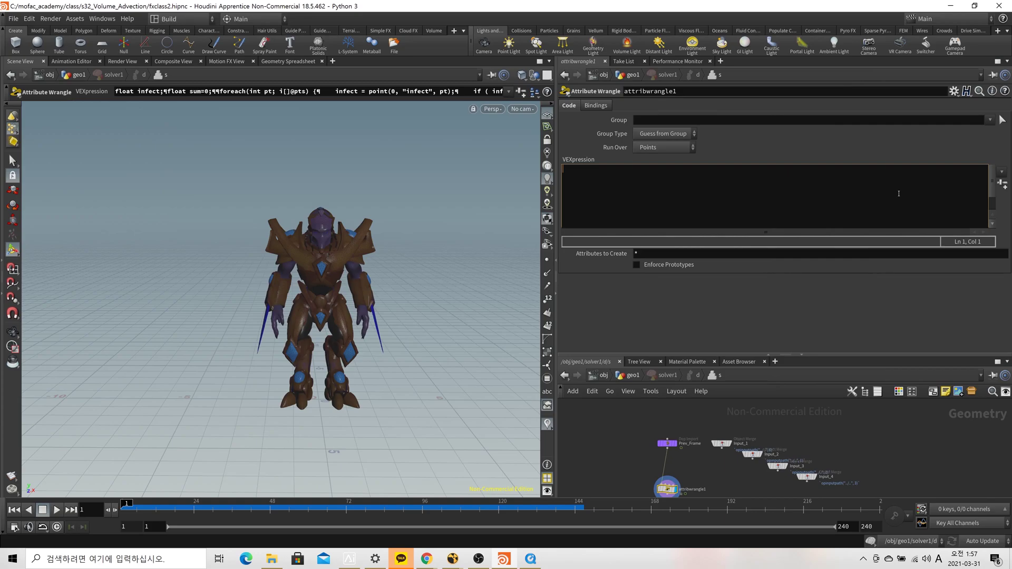
type("float infec")
type("tl")
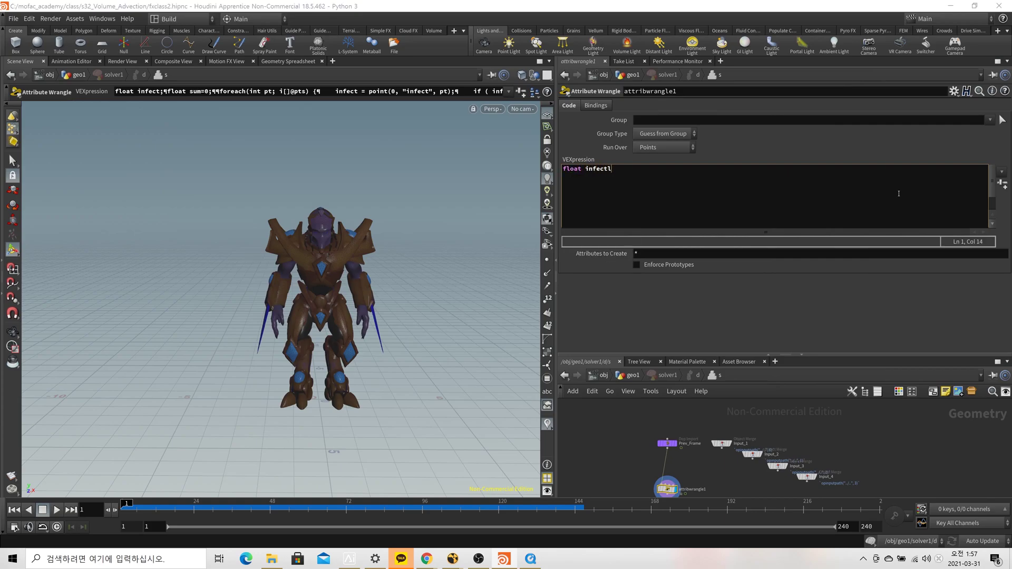
type(";")
key("Return")
type("float sum")
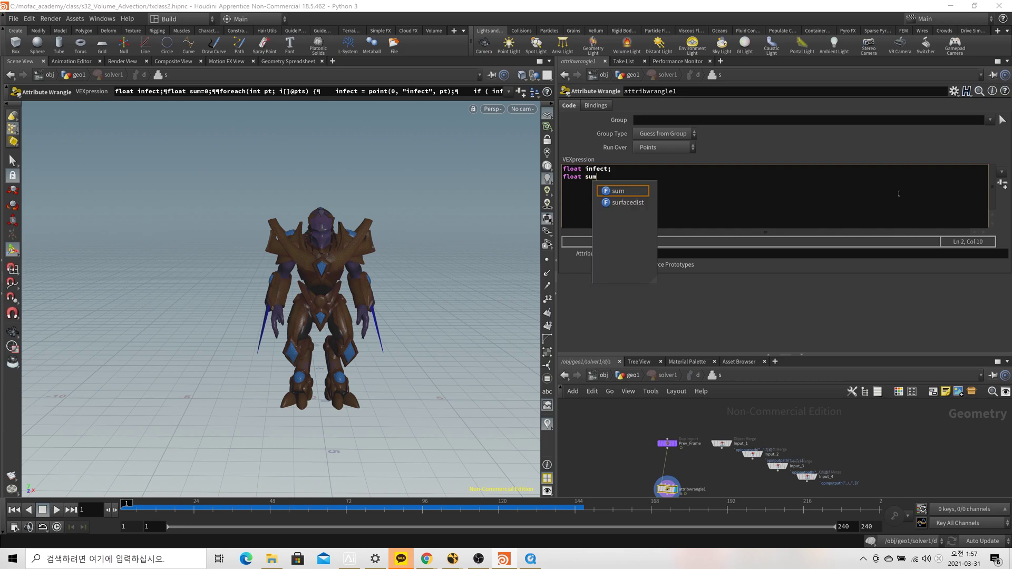
type(" = 0;")
key("Return")
key("Return")
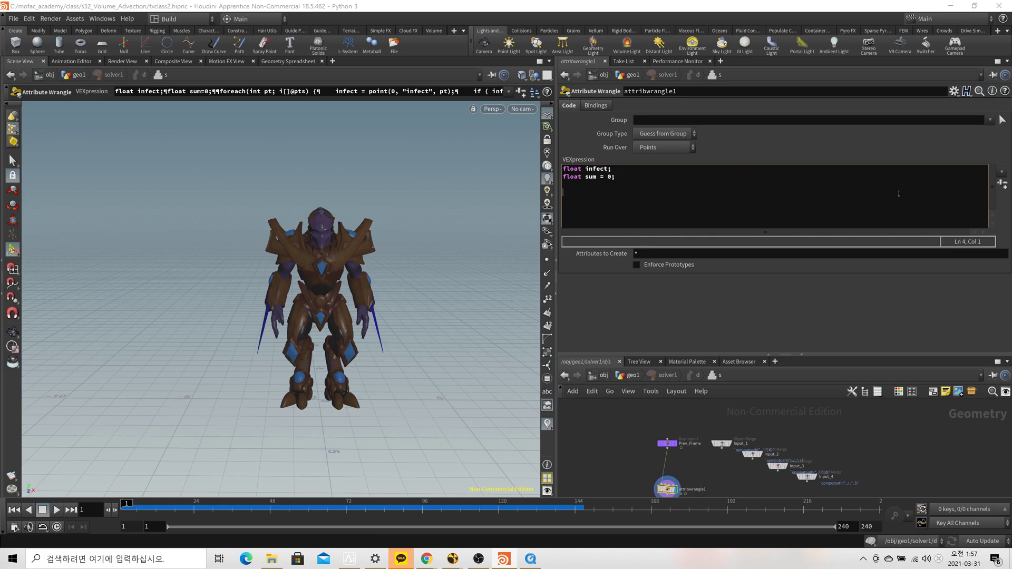
type("foreach(int pt; i")
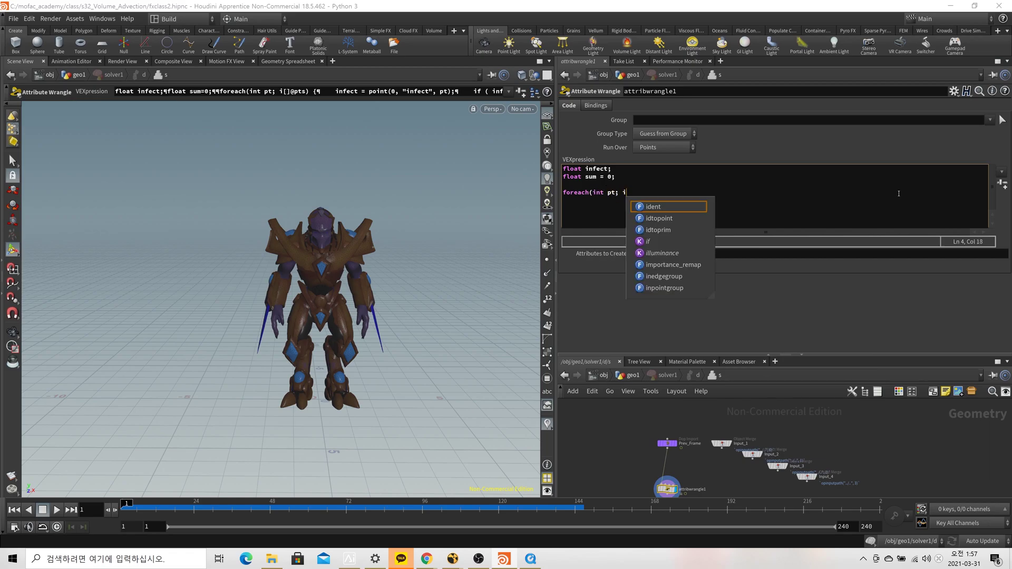
type("[]@pts) {")
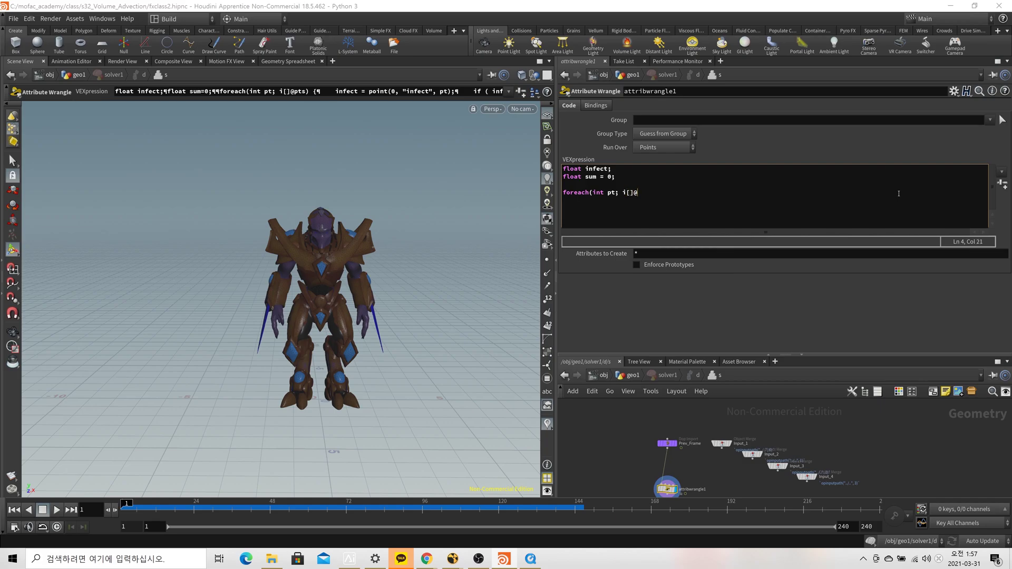
key("Return")
key("Return")
type("}")
type("om")
type("infect -")
Fill the loop body with infect = point(0, "infect", pt);, with a space after each comma.
key("BackSpace")
type("= point")
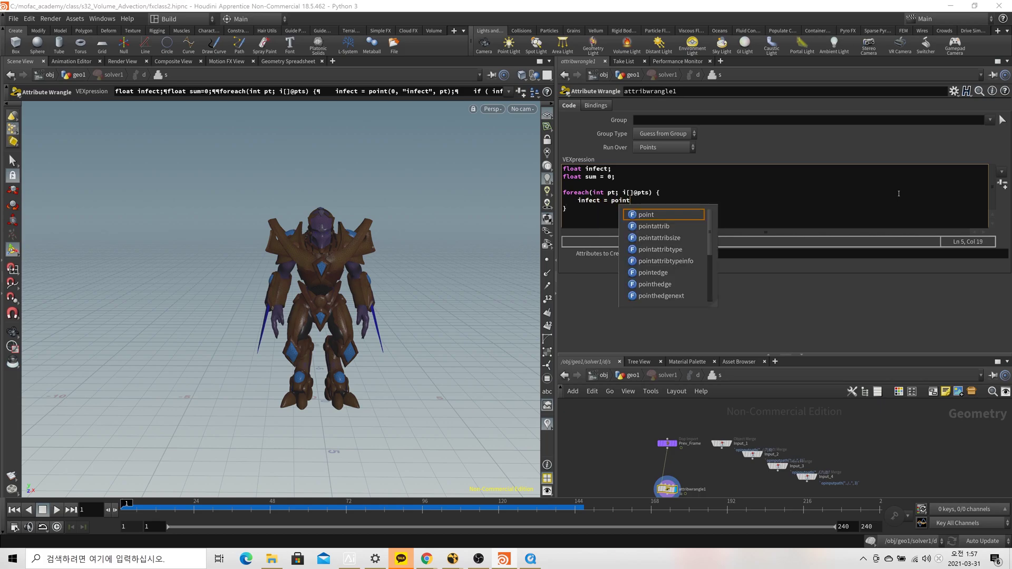
type("(0,\"i")
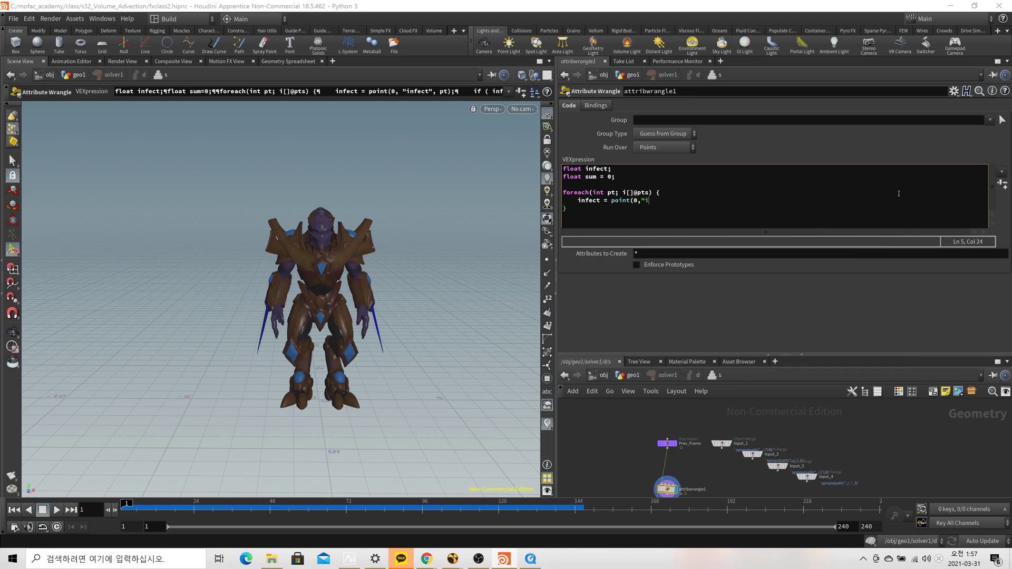
type("nfect\",pt);")
left_click(642, 202)
left_click(676, 202)
key("BackSpace")
key("Down")
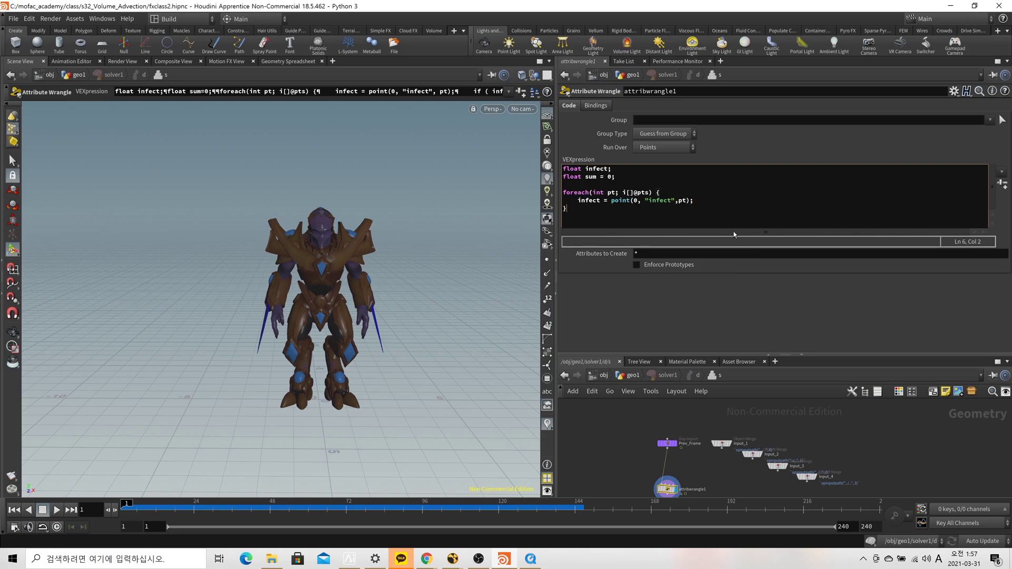
key("Left")
key("Left")
key("Left")
key("Left")
key("Left")
key("Down")
key("Right")
key("Right")
key("Right")
key("Right")
key("Right")
key("Right")
key("Right")
key("Right")
key("Right")
key("Right")
key("Right")
key("Right")
key("Right")
key("Right")
key("Right")
Inside the foreach loop, add if ( infect > 0 ) { sum += 0.1; } after the point() line.
key("Return")
type("if (")
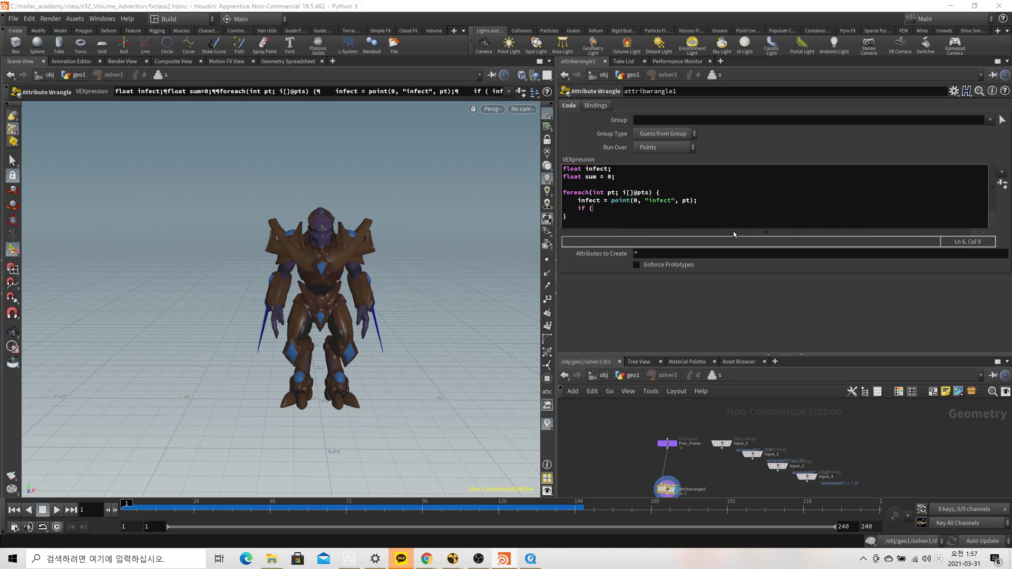
type(" infect > 0 ) {")
key("Return")
type("sum +=")
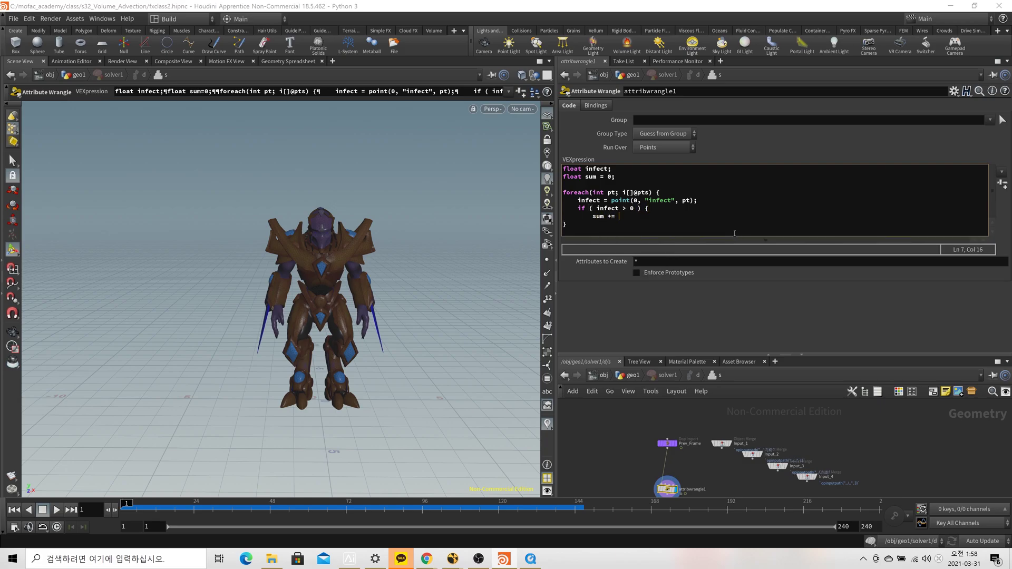
type(" 0.1;")
key("Return")
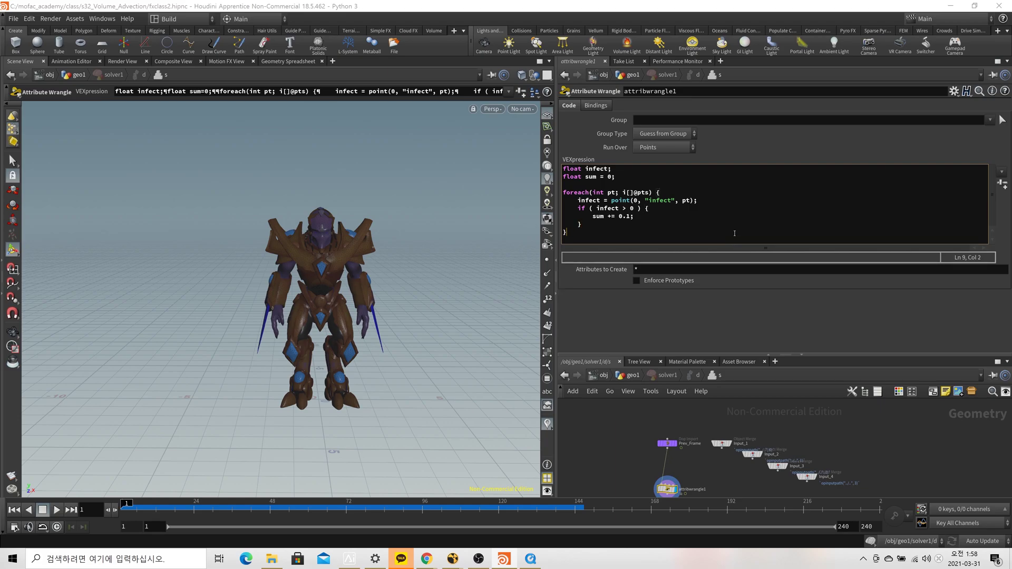
key("Return")
key("Return")
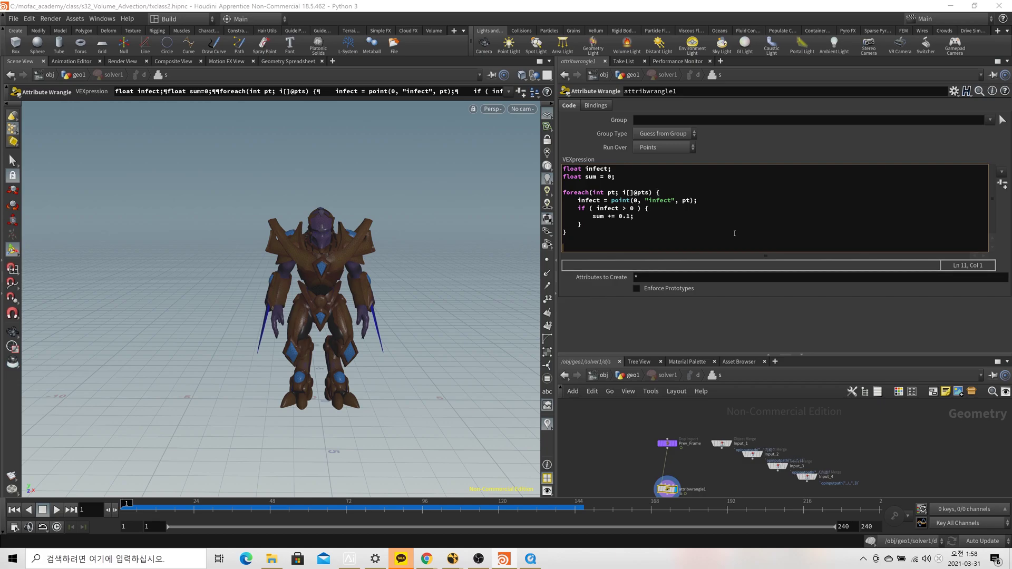
type("@infe")
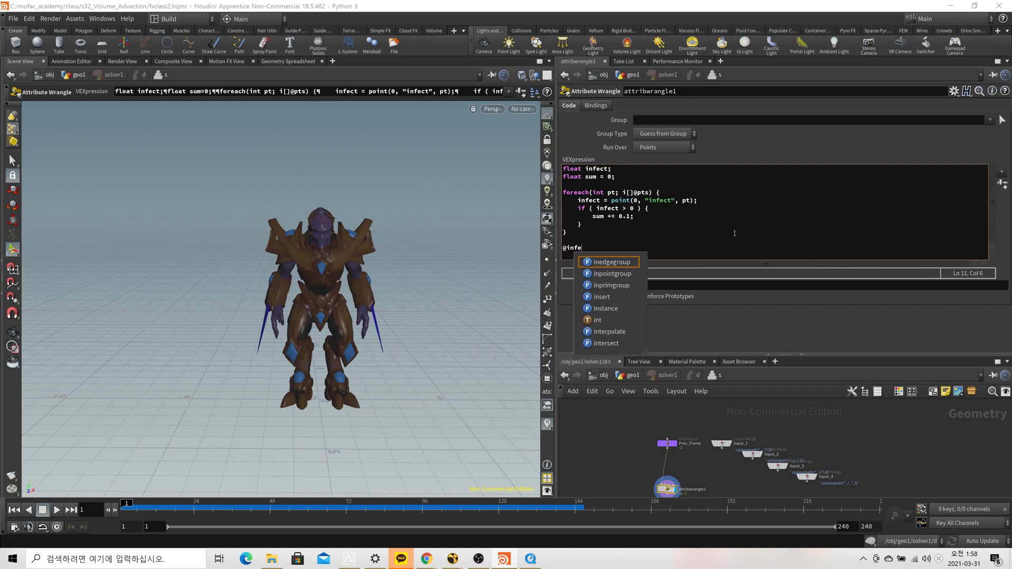
type("ct += sum /")
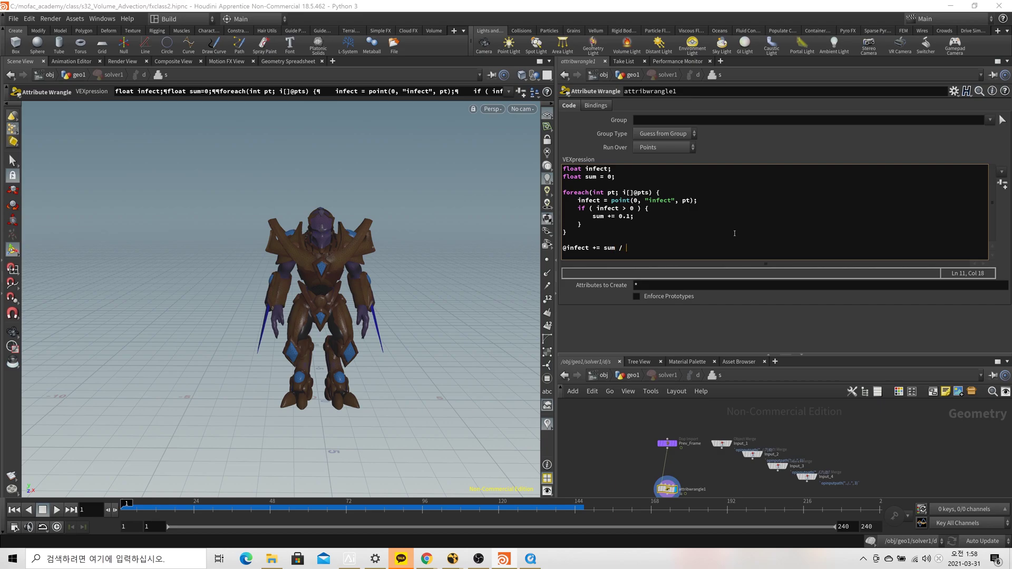
type("len(ip[")
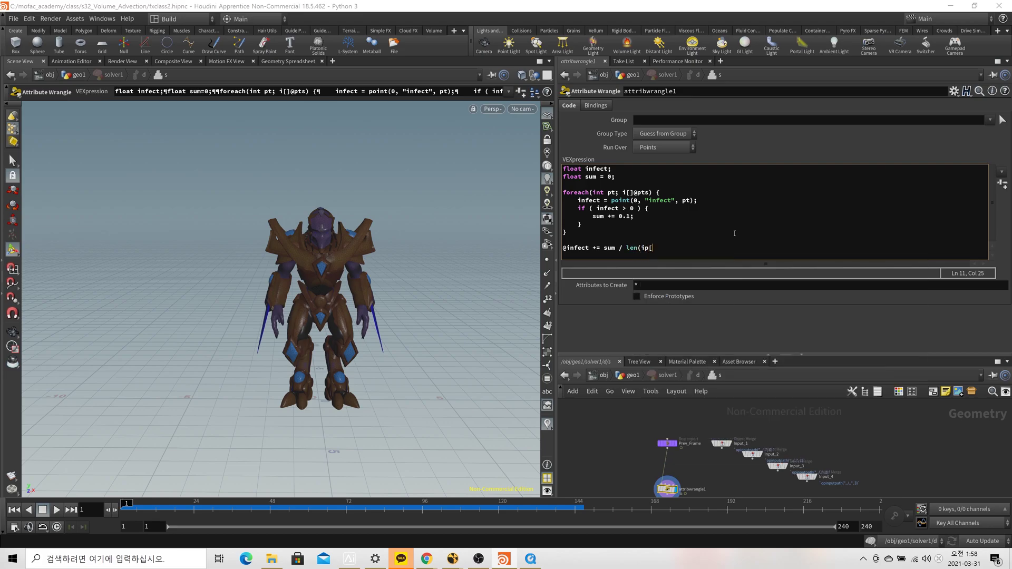
key("BackSpace")
type("]@pts);")
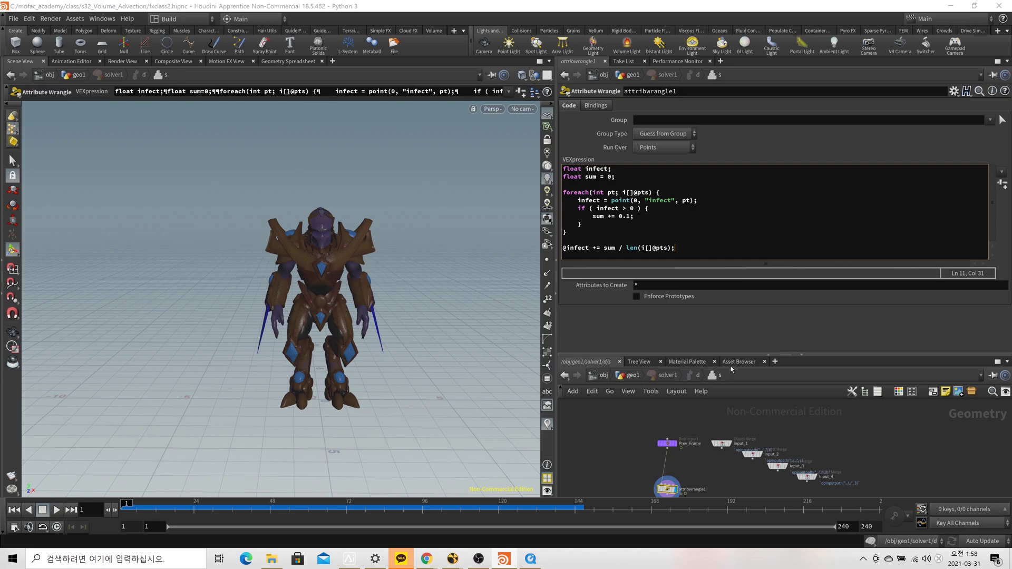
left_click(602, 466)
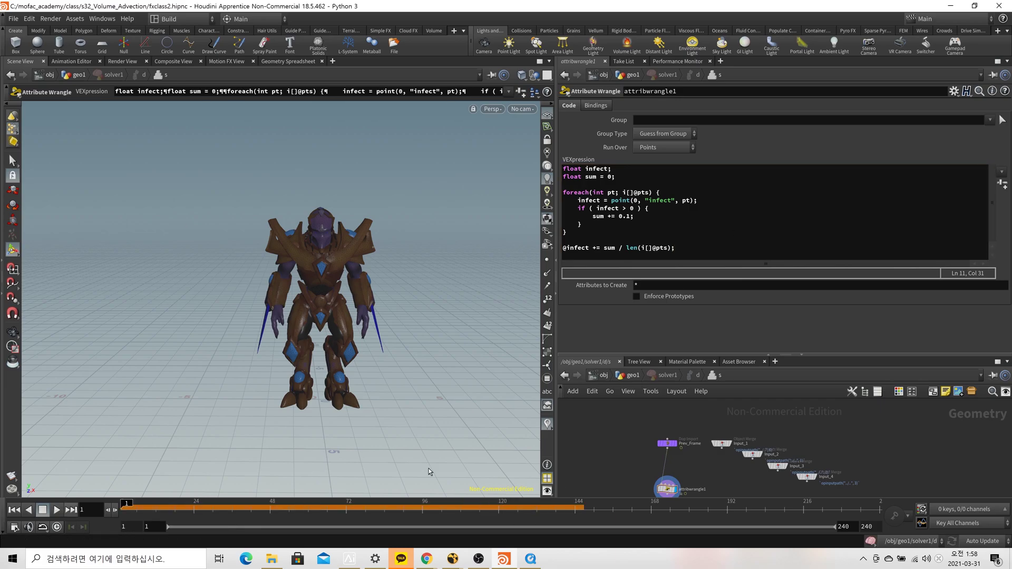
Return to geo1 and examine the solver's point values in the Geometry Spreadsheet, sorted by infect, while playing the simulation.
left_click(630, 374)
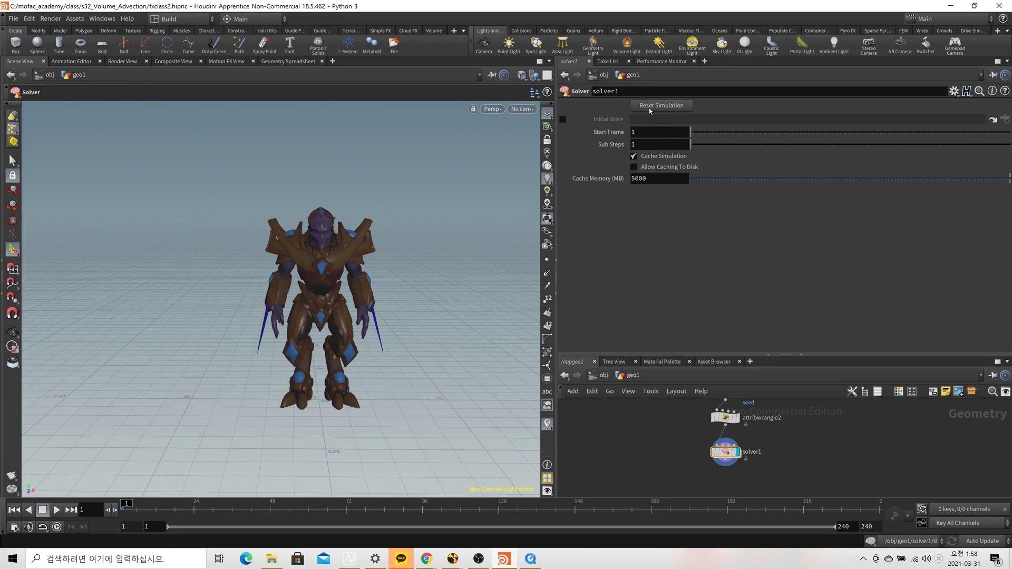
left_click(289, 61)
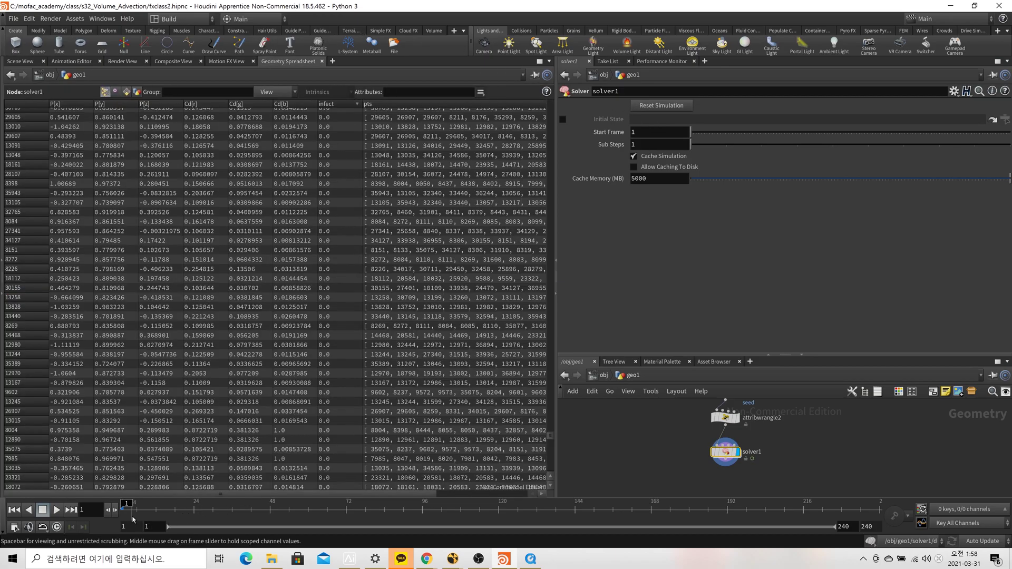
left_click(62, 510)
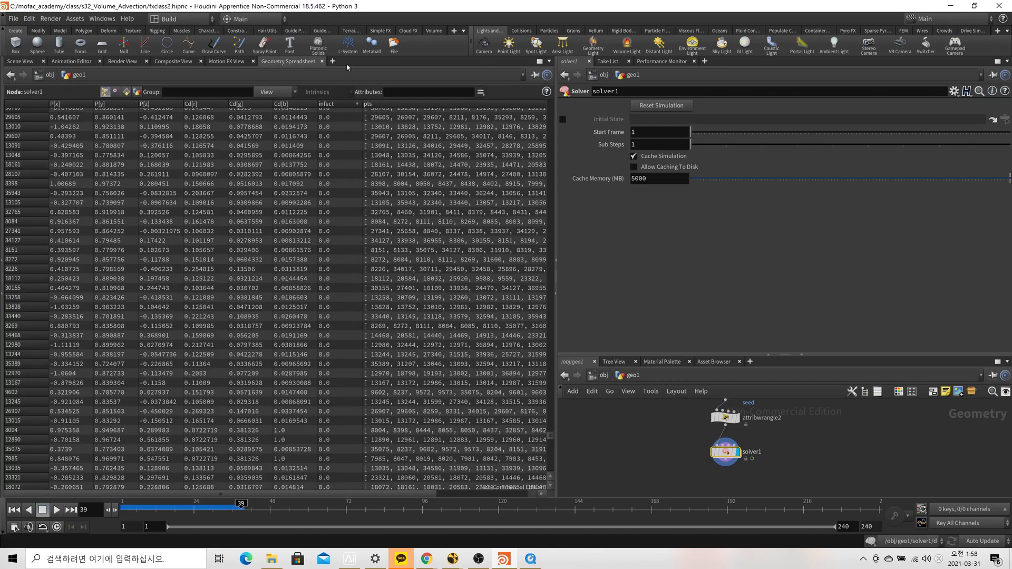
scroll(370, 156, "up", 4)
left_click(349, 104)
left_click_drag(550, 436, 549, 106)
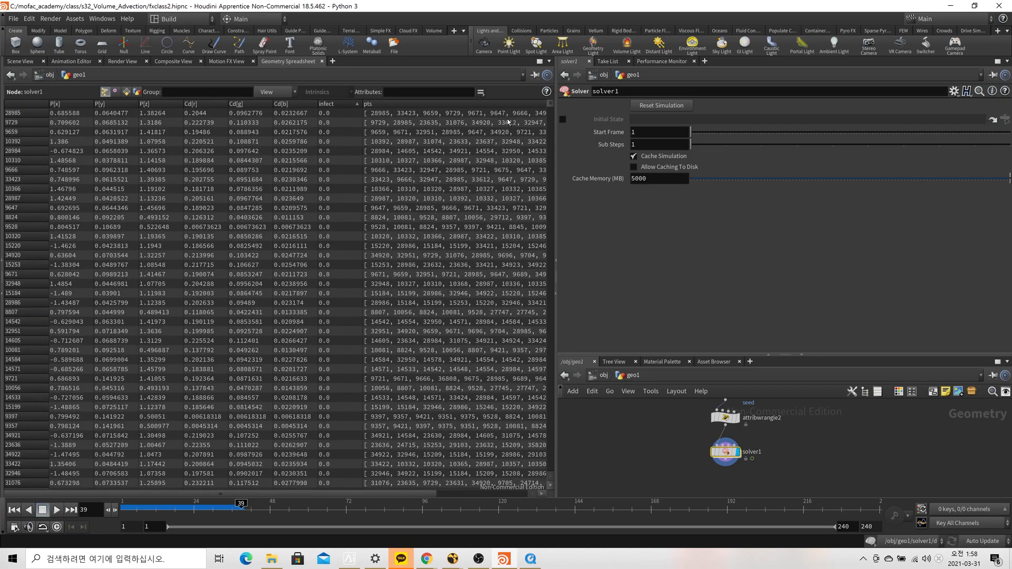
left_click(348, 104)
left_click(57, 510)
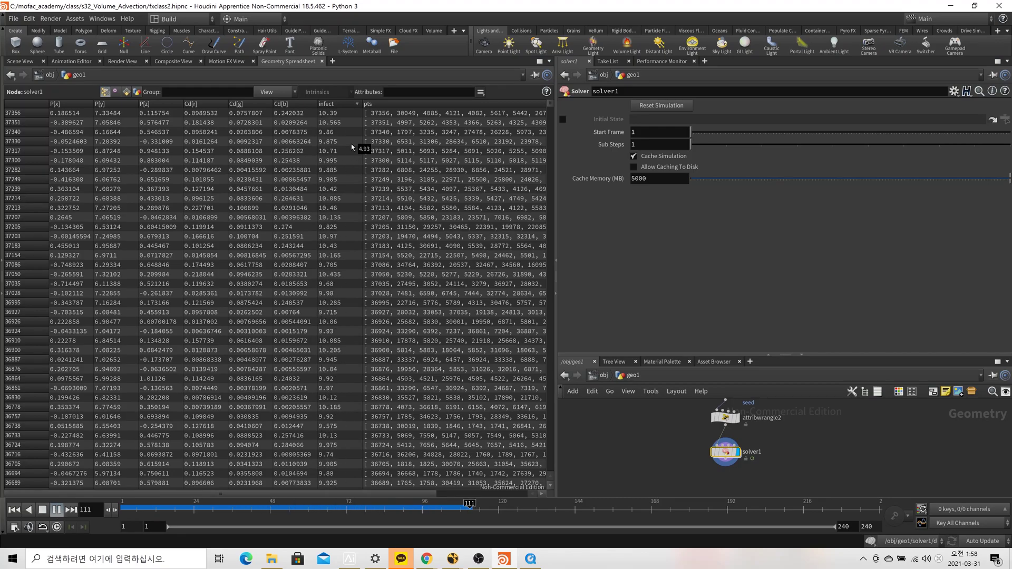
left_click(57, 510)
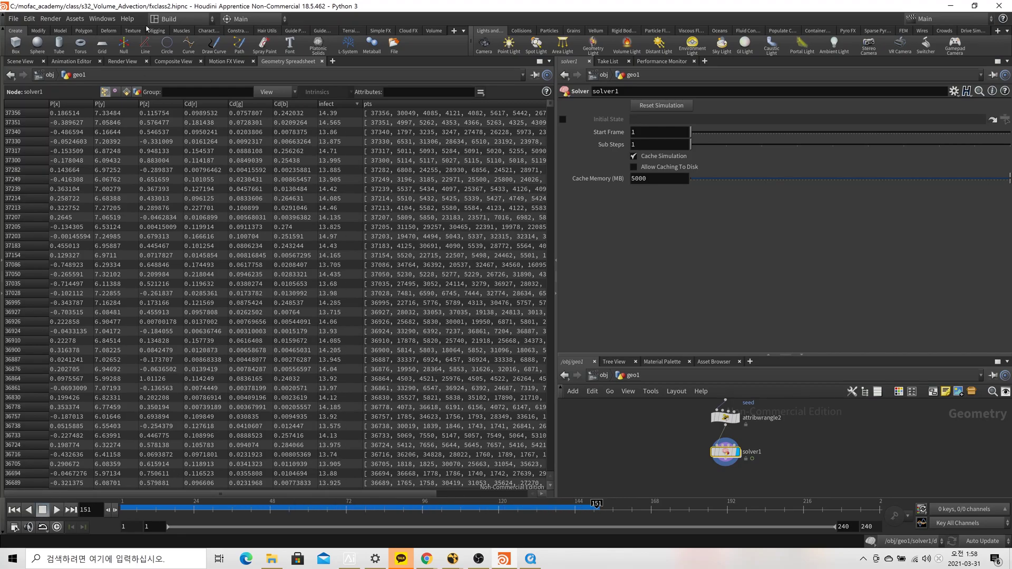
Back in the scene view, enlarge the network pane, add an Attribute Wrangle fed by solver1 and display it.
left_click(32, 61)
left_click_drag(737, 354, 736, 178)
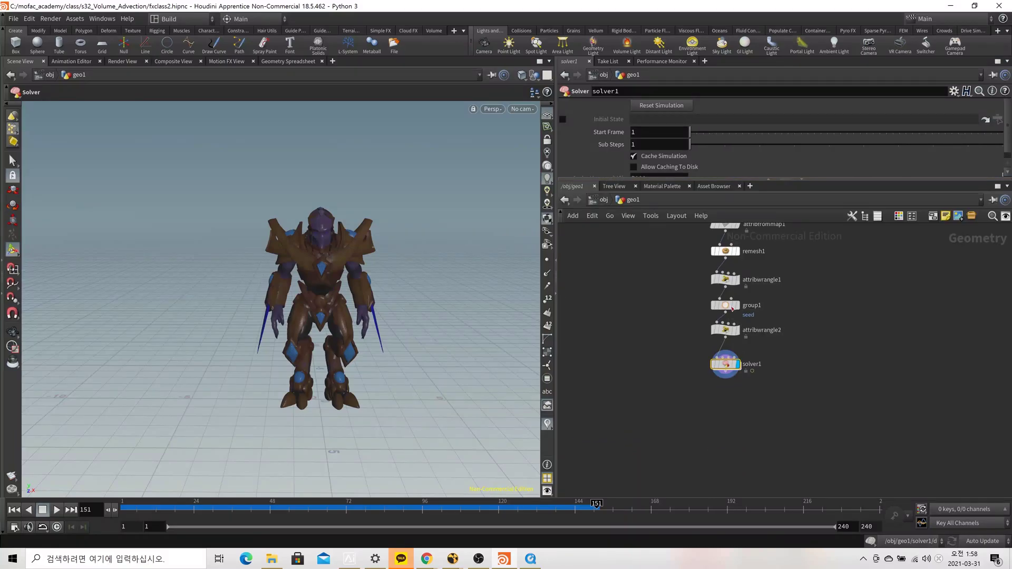
key("Tab")
type("attribw")
key("Return")
left_click(718, 407)
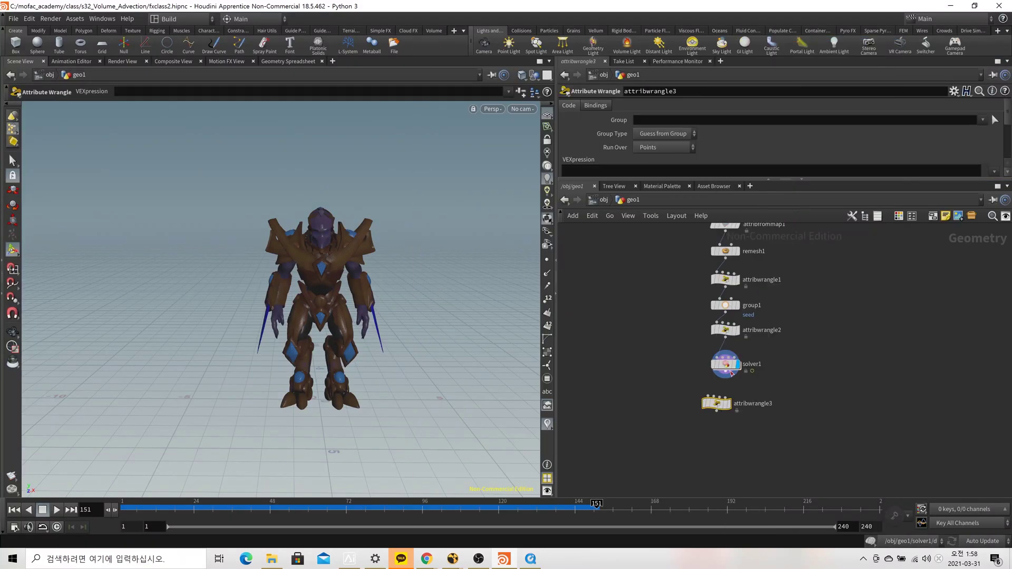
left_click_drag(726, 371, 708, 396)
left_click(729, 405)
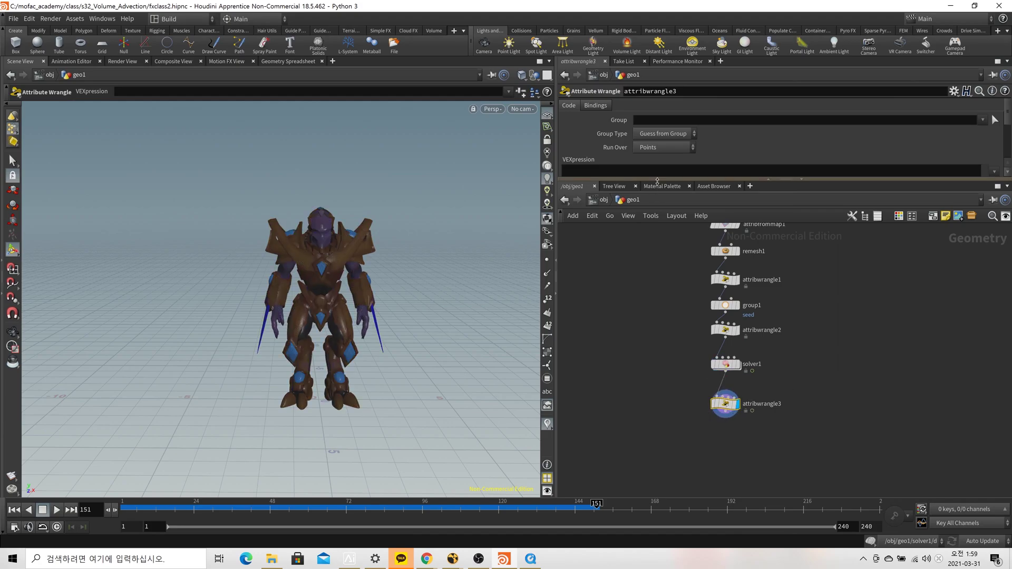
left_click_drag(657, 179, 664, 272)
left_click(652, 215)
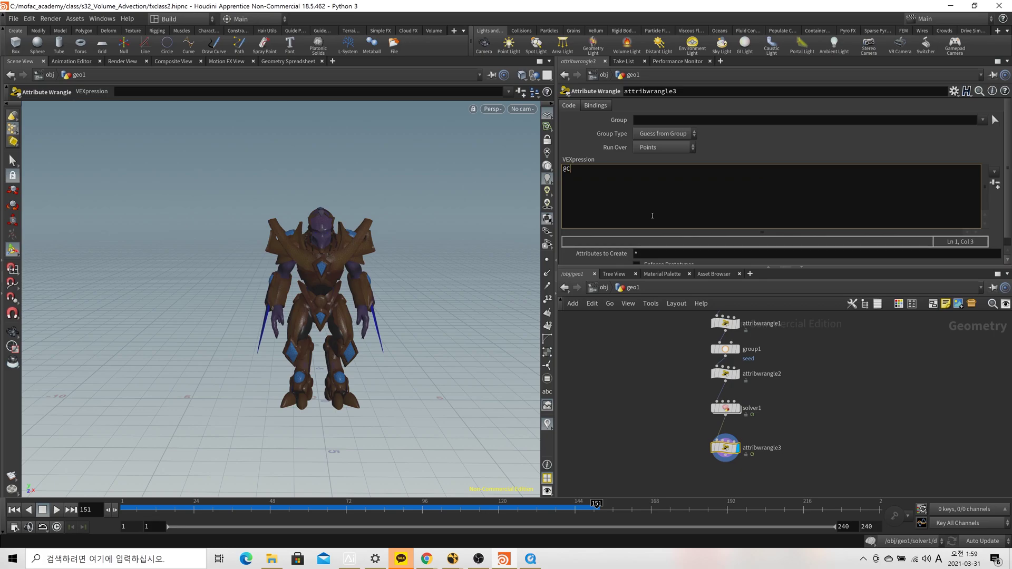
type("@Cd = @infect>0.1;")
Play and scrub the timeline to examine how the infection color spreads over the character, then return to frame 1.
left_click(29, 510)
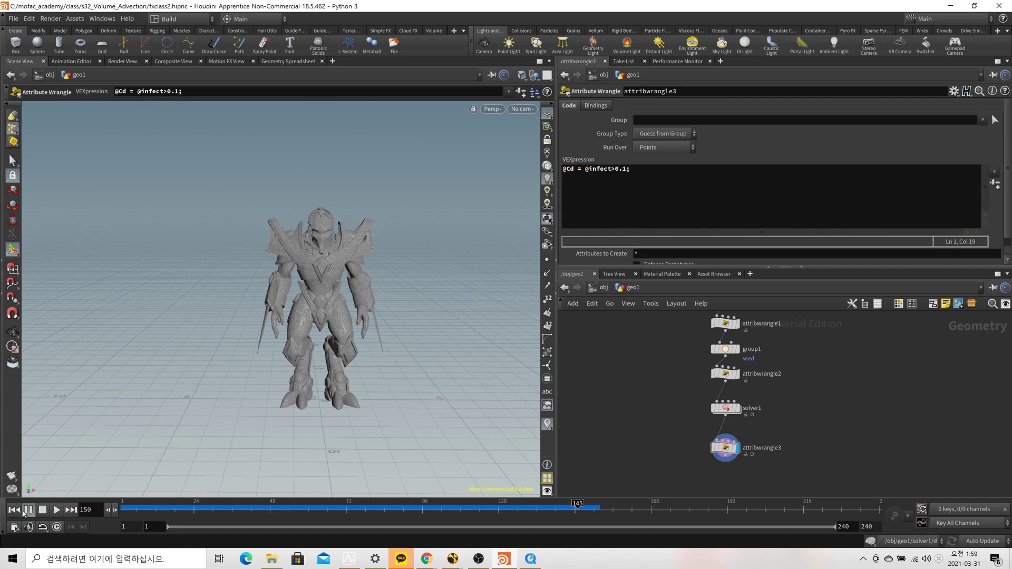
left_click(14, 510)
left_click(57, 510)
left_click(57, 510)
left_click(18, 509)
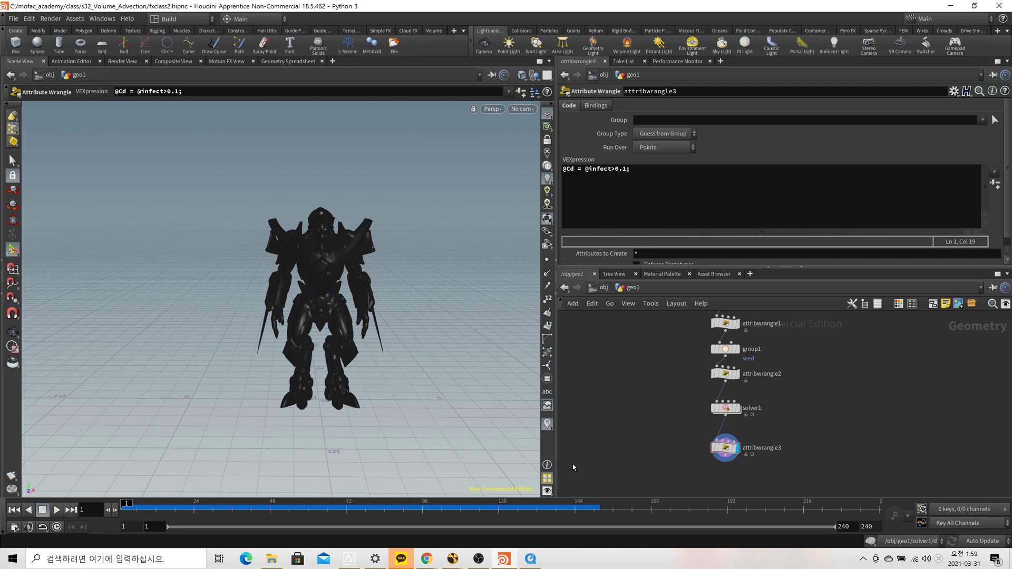
left_click_drag(181, 505, 164, 522)
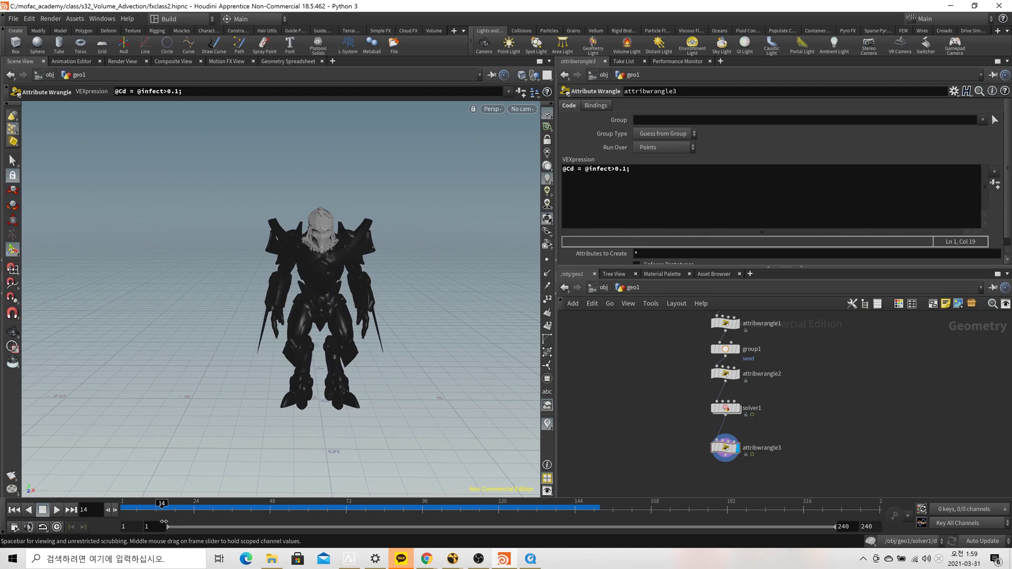
mouse_move(164, 522)
left_mouse_down()
mouse_move(122, 527)
mouse_move(289, 534)
mouse_move(174, 555)
mouse_move(393, 548)
left_mouse_up()
key("ctrl+Up")
Move attribwrangle3 closer to solver1 and add a ROP Geometry Output node connected below it.
scroll(775, 417, "up", 3)
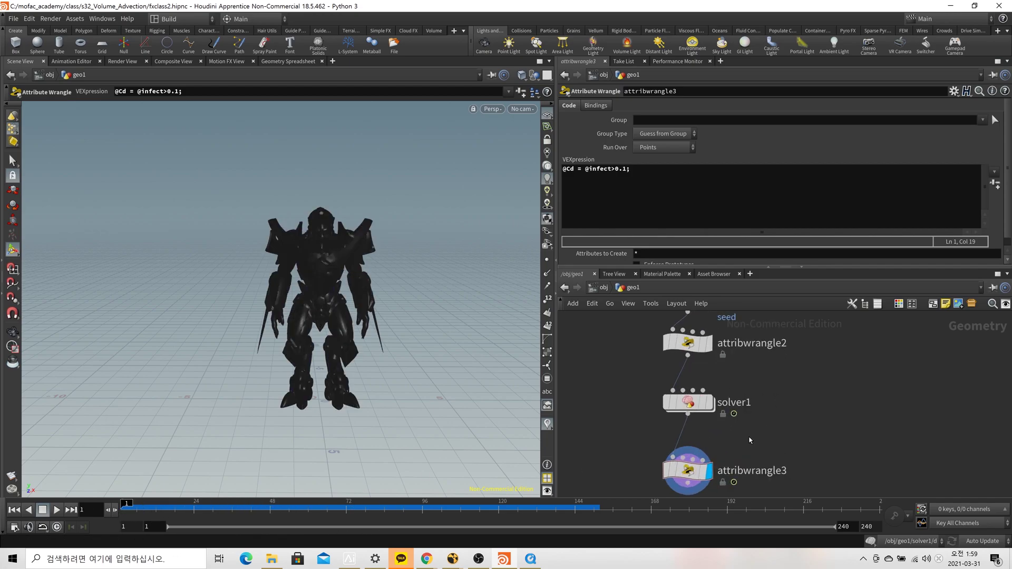
left_click_drag(696, 471, 697, 459)
scroll(771, 445, "down", 1)
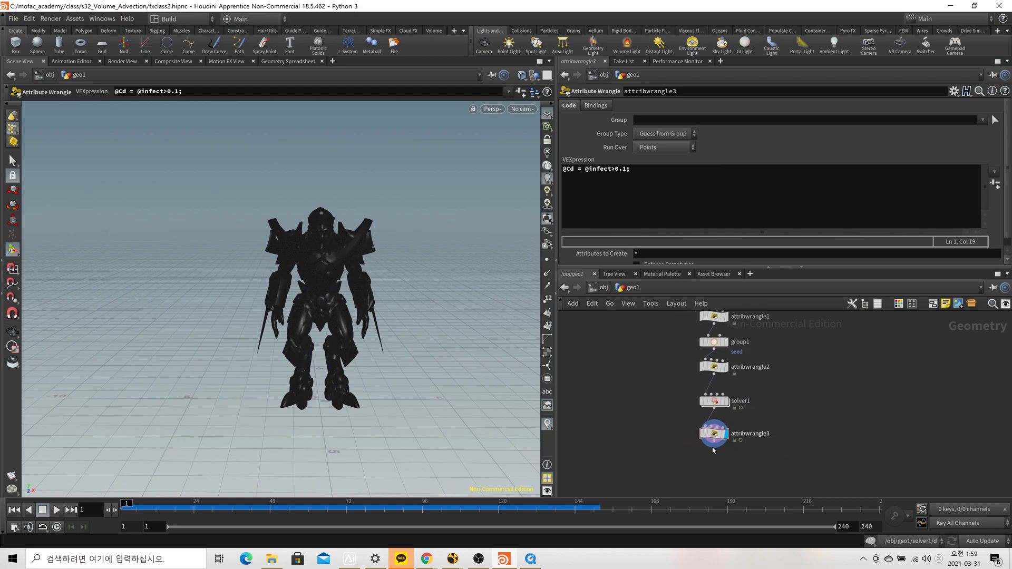
key("Tab")
type("rop")
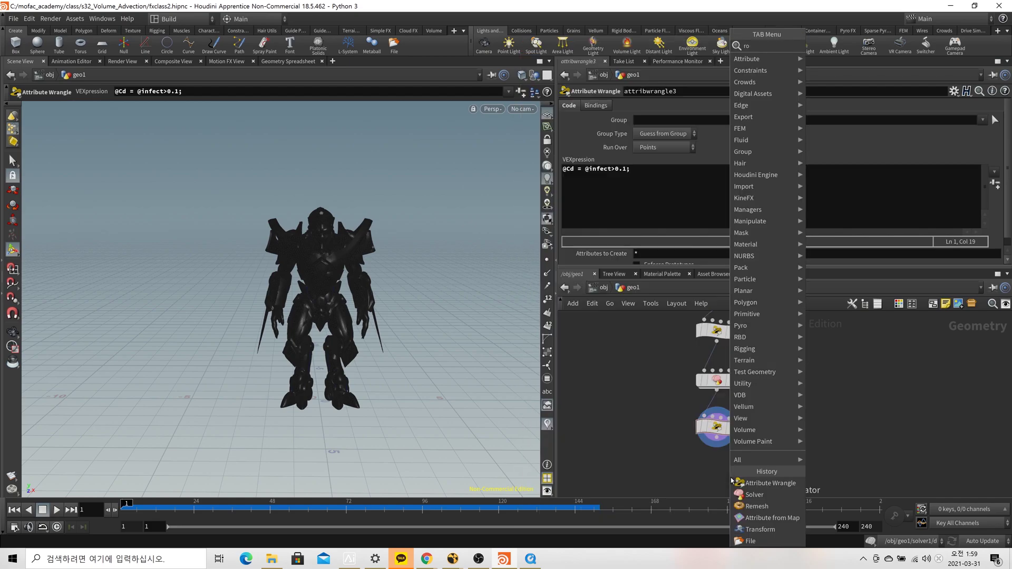
key("Down")
key("Down")
key("Down")
key("Down")
key("Return")
left_click(730, 474)
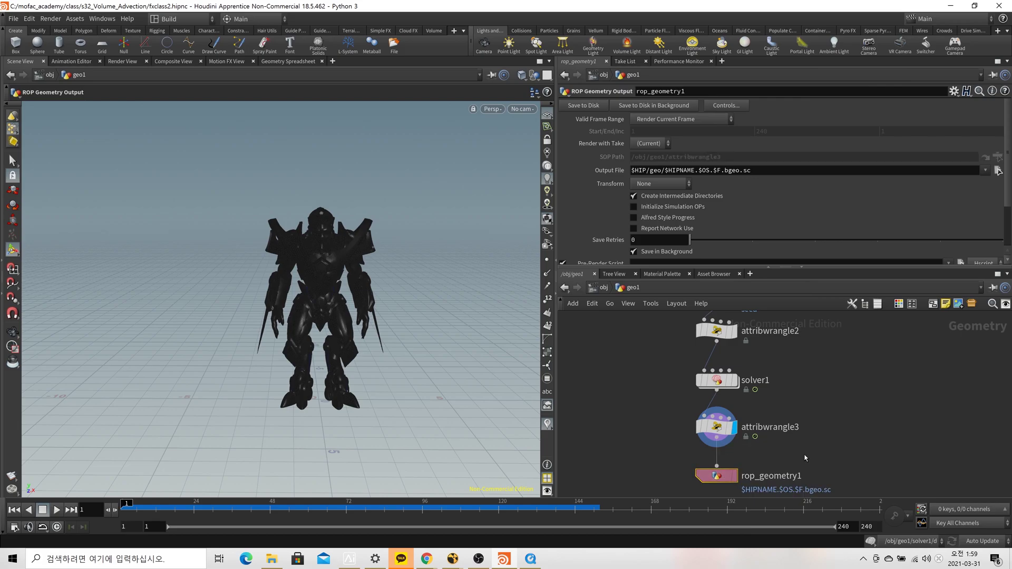
Rename the ROP Geometry Output node to infect.
scroll(733, 398, "down", 2)
scroll(732, 398, "up", 2)
double_click(731, 416)
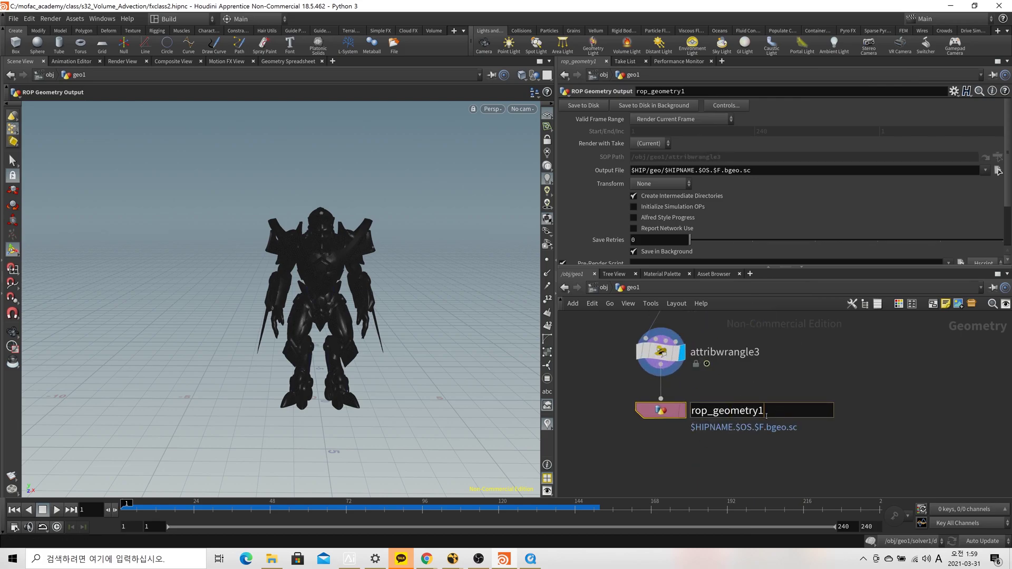
type("infect")
key("Return")
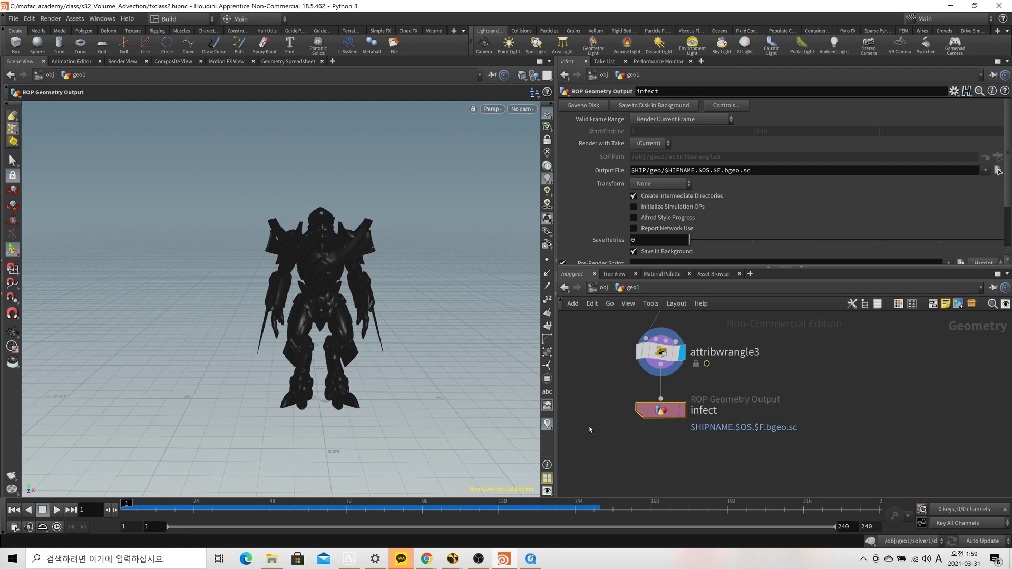
Set the infect node's Output File to $HIP/geo/$OS/$OS.$F4.bgeo.sc.
left_click_drag(665, 170, 705, 170)
key("BackSpace")
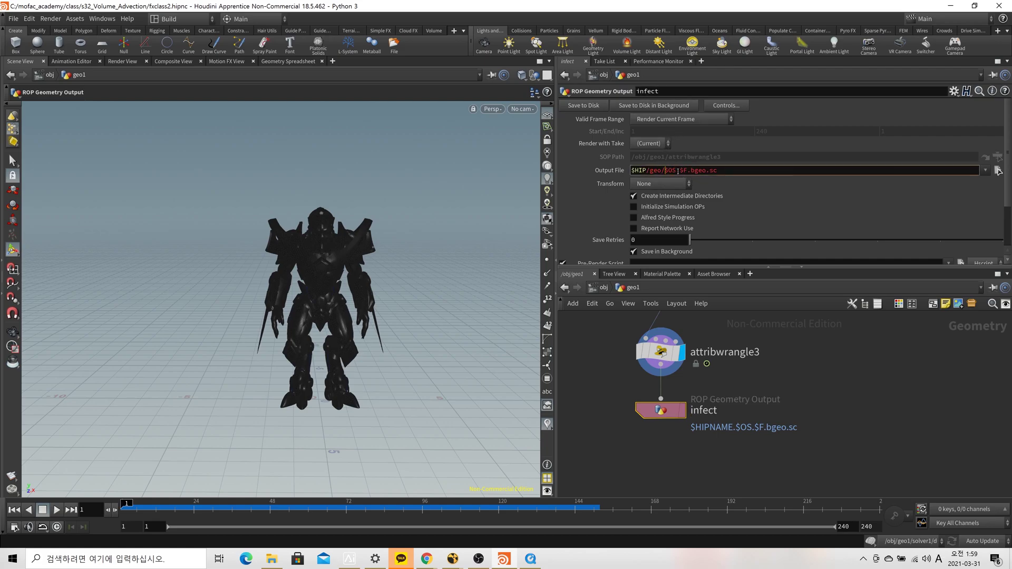
type("/$OS.$F")
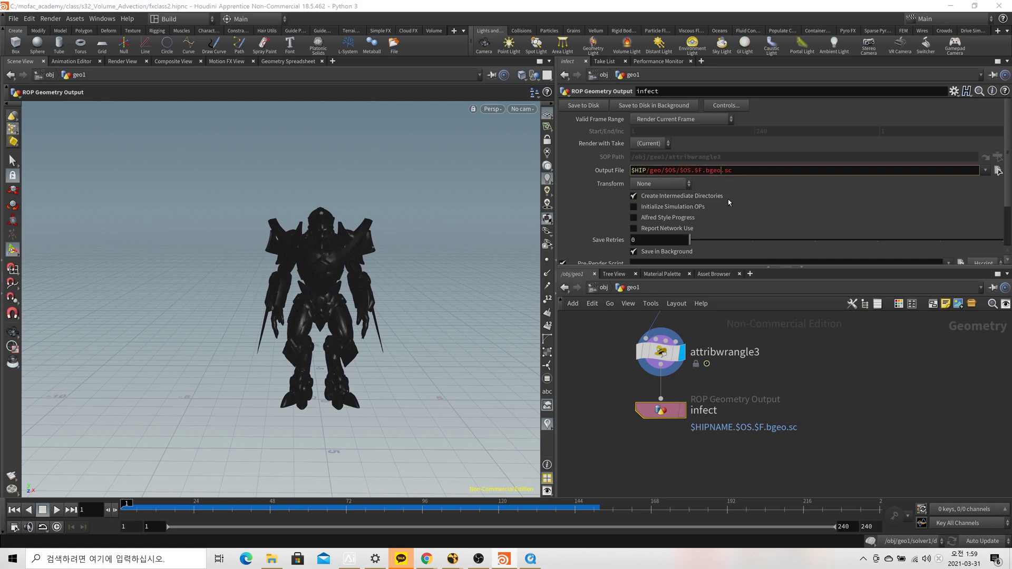
type("4")
key("Return")
Set the Valid Frame Range to Render Frame Range and save the geometry sequence to disk.
left_click(706, 120)
left_click(705, 142)
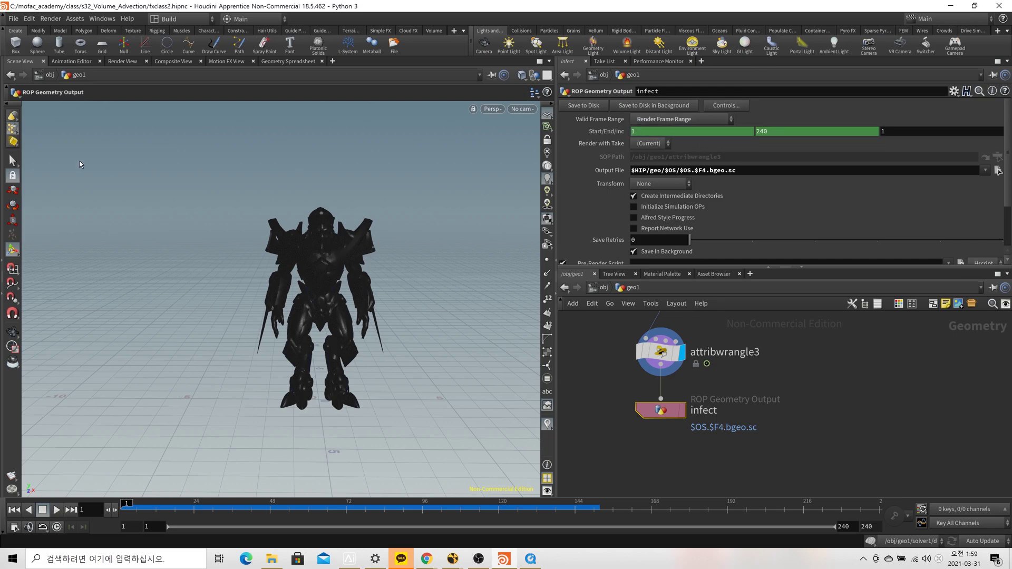
left_click(582, 107)
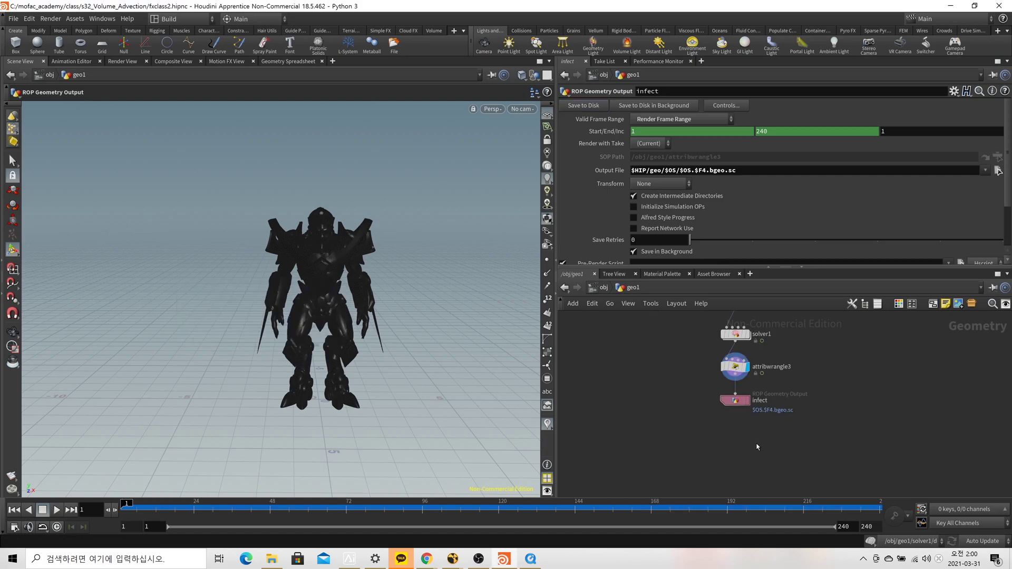
Add a File node to the network below the infect output node.
key("Tab")
type("file")
key("Return")
left_click(738, 427)
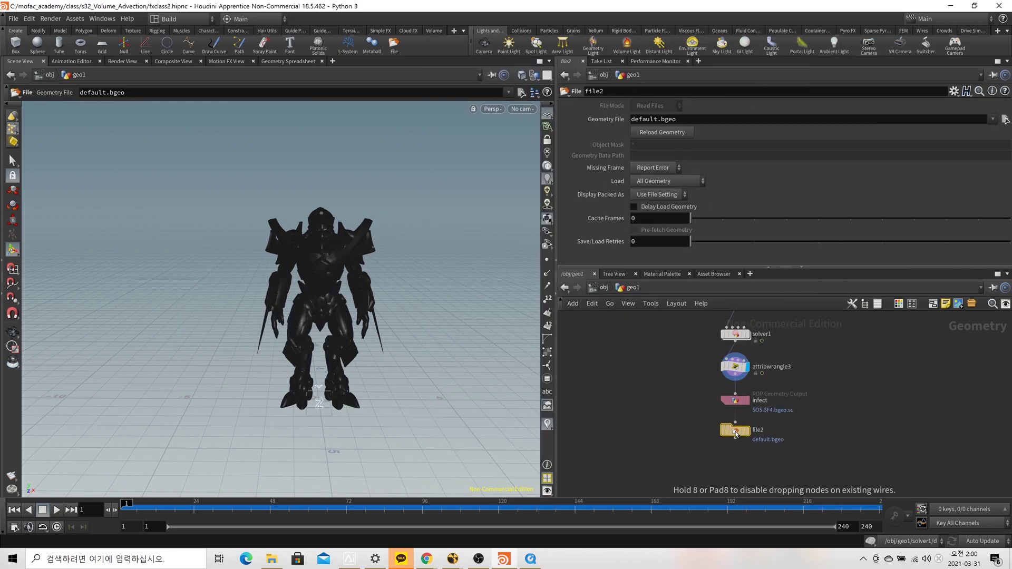
Link the file2 node's Geometry File to the infect node's Output File with a relative reference.
left_click(735, 400)
right_click(606, 172)
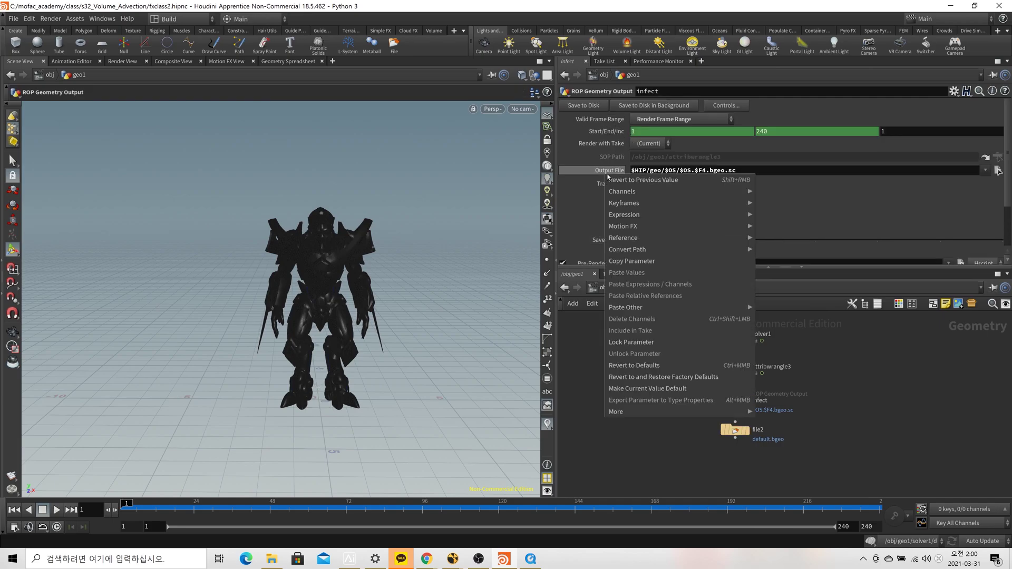
left_click(650, 262)
left_click(727, 430)
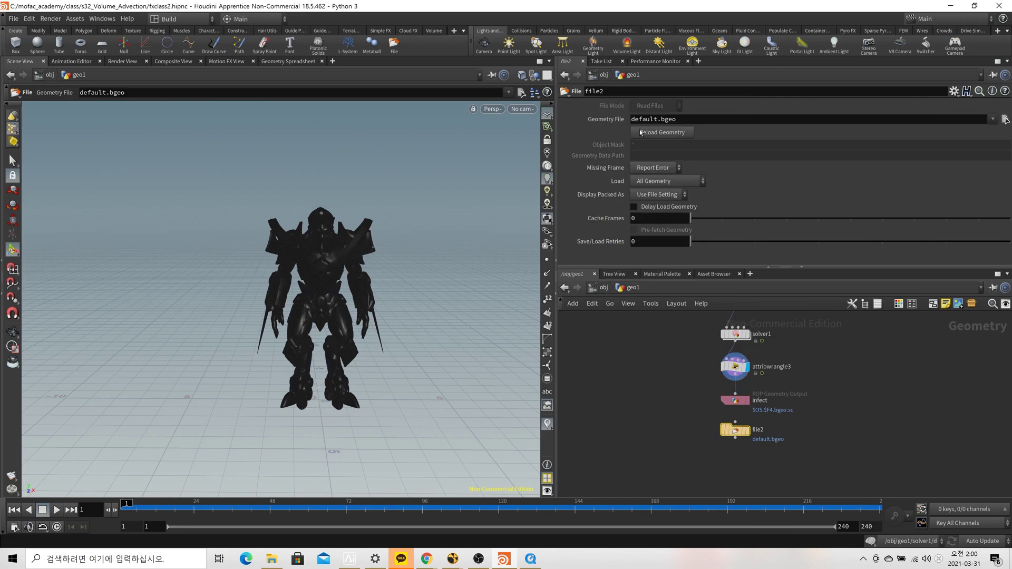
right_click(602, 117)
left_click(662, 232)
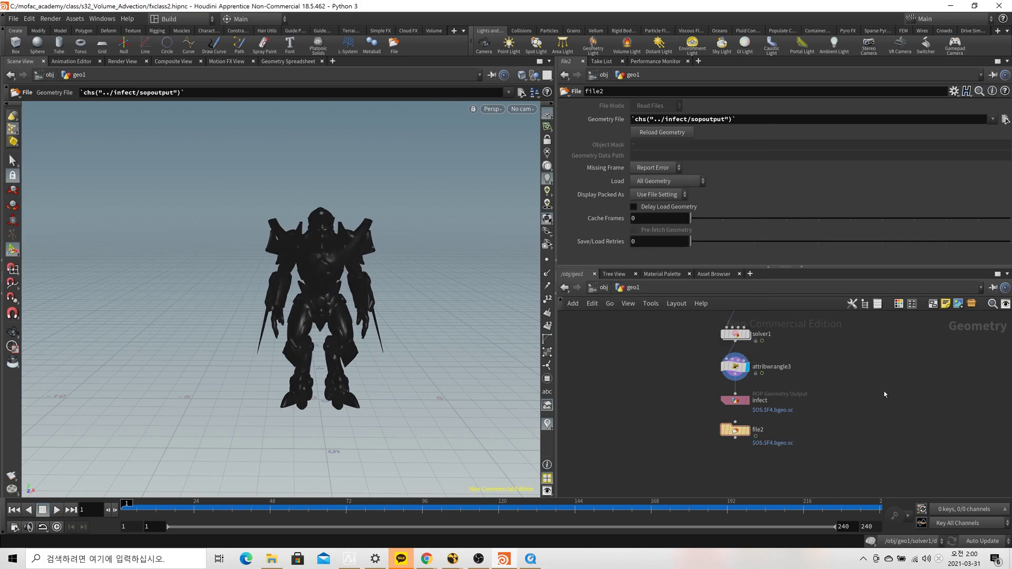
Display the file2 node and scrub to frame 38 to check the cached infection on the character.
left_click(746, 430)
left_click_drag(311, 505, 223, 514)
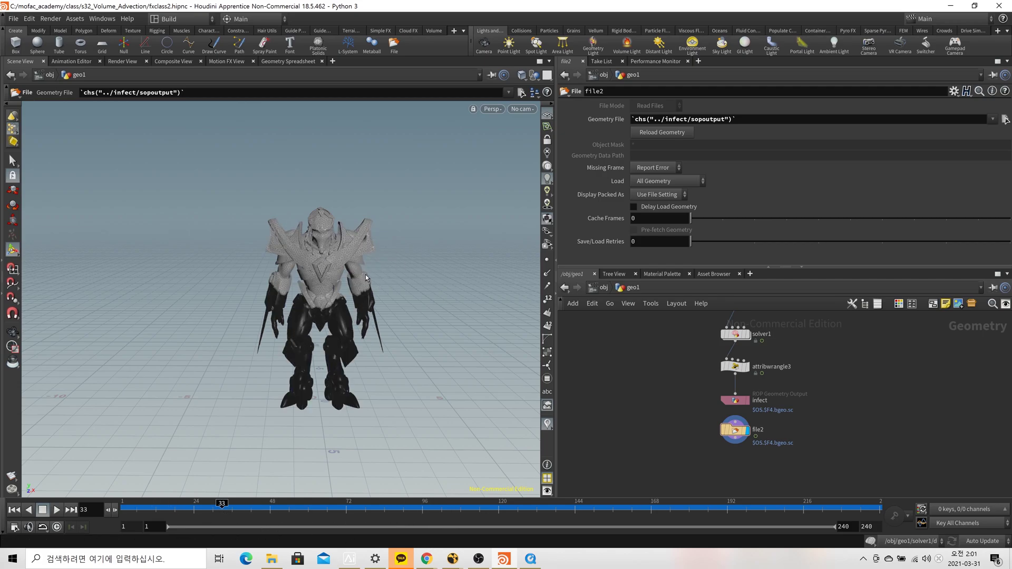
key("Escape")
right_click_drag(366, 274, 406, 266)
left_click_drag(406, 266, 370, 238)
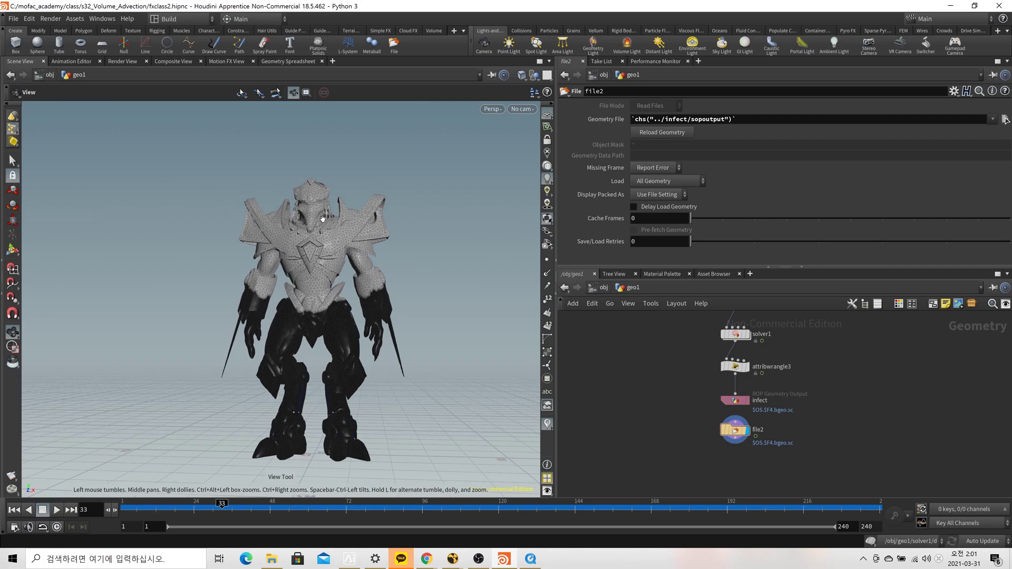
left_click_drag(320, 303, 313, 383)
mouse_move(232, 515)
left_mouse_down()
mouse_move(252, 515)
mouse_move(238, 514)
left_mouse_up()
scroll(292, 291, "up", 5)
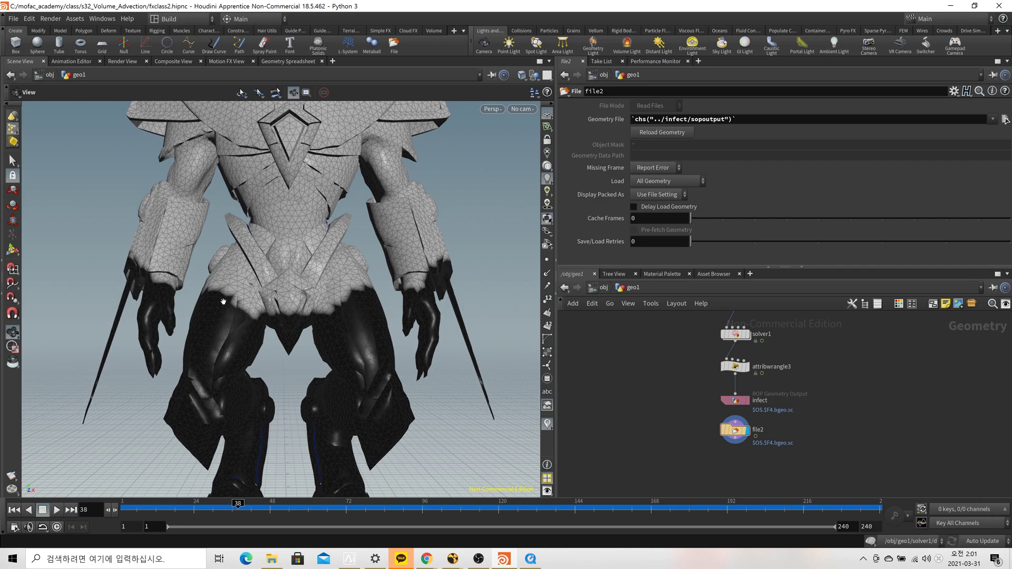
Add an Attribute Wrangle below file2, connect it to file2's output and display it.
middle_click_drag(831, 403, 793, 338)
key("Tab")
type("attw")
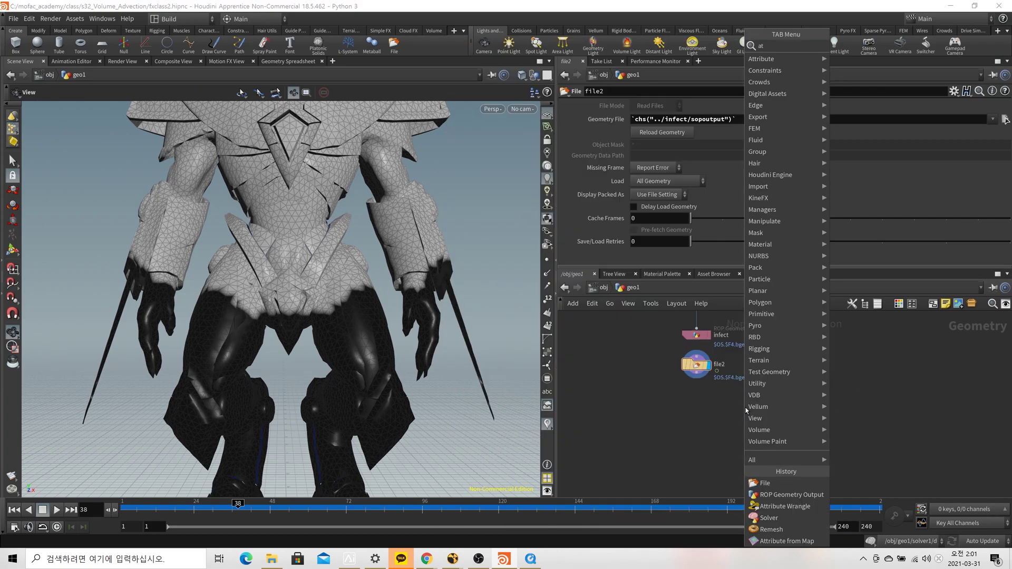
key("Return")
left_click(745, 410)
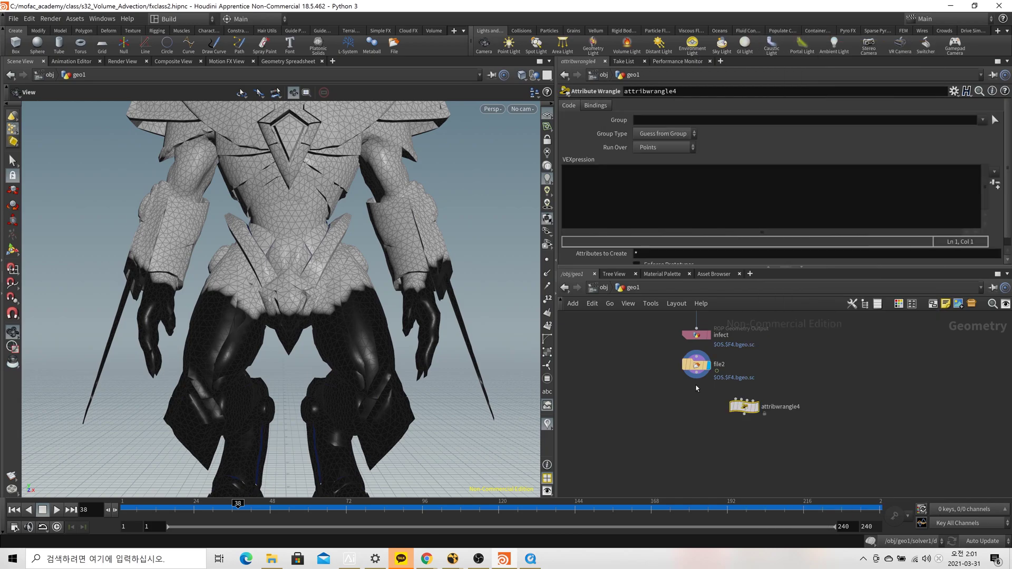
mouse_move(696, 373)
left_mouse_down()
mouse_move(735, 399)
mouse_move(697, 427)
mouse_move(705, 422)
left_mouse_up()
left_click(708, 423)
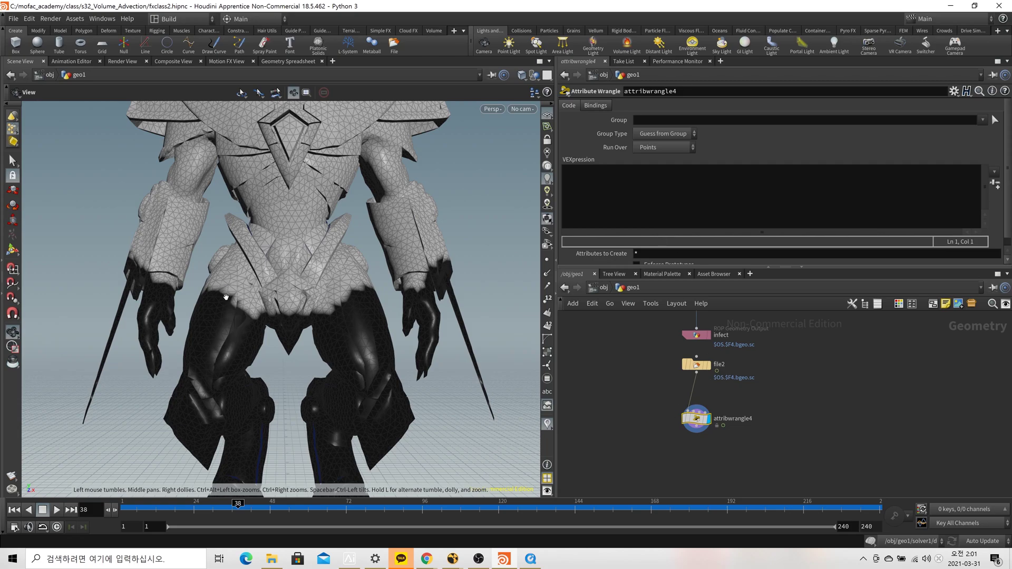
left_click(642, 191)
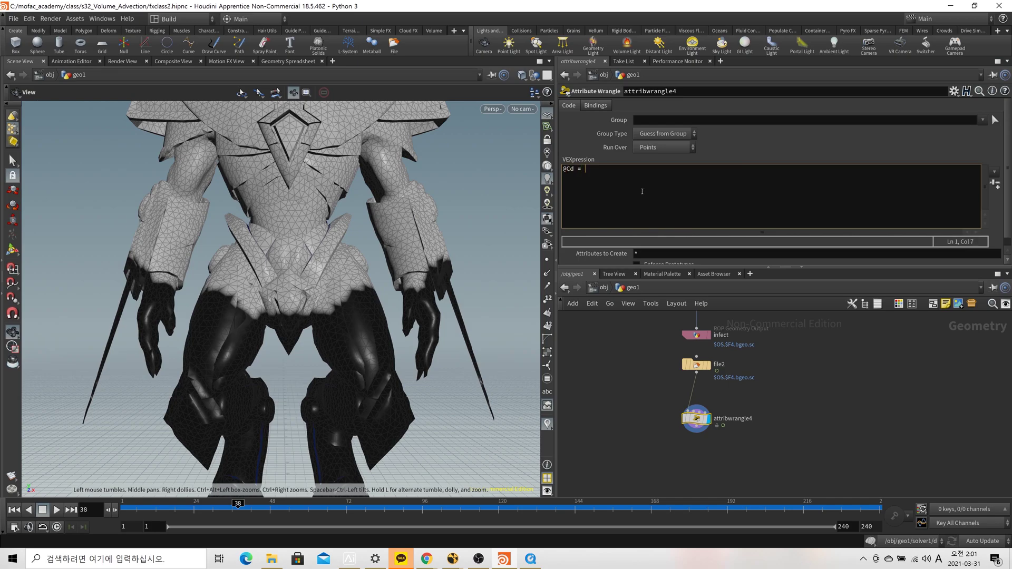
middle_click_drag(738, 327, 730, 389)
left_click(684, 364)
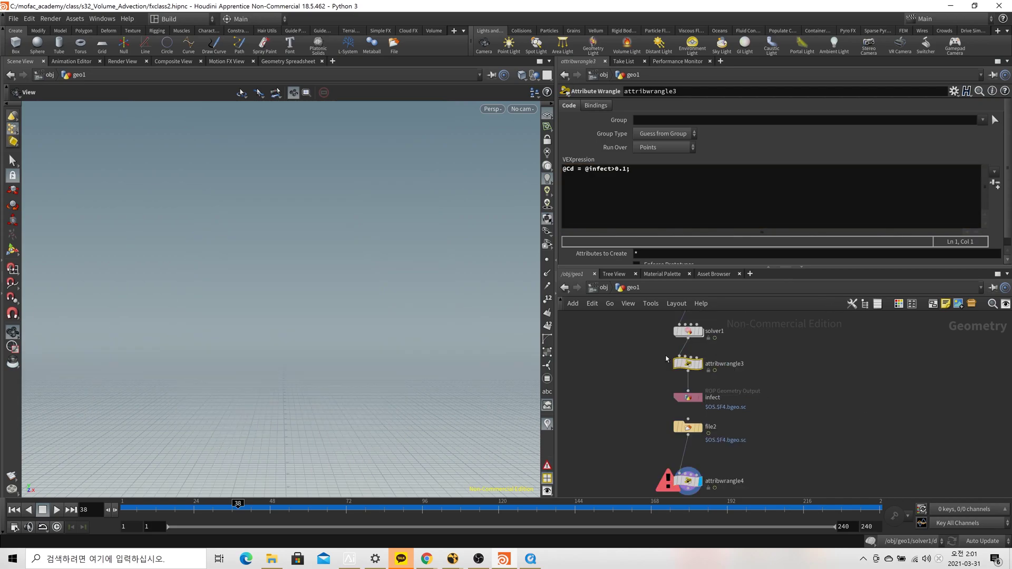
left_click(704, 428)
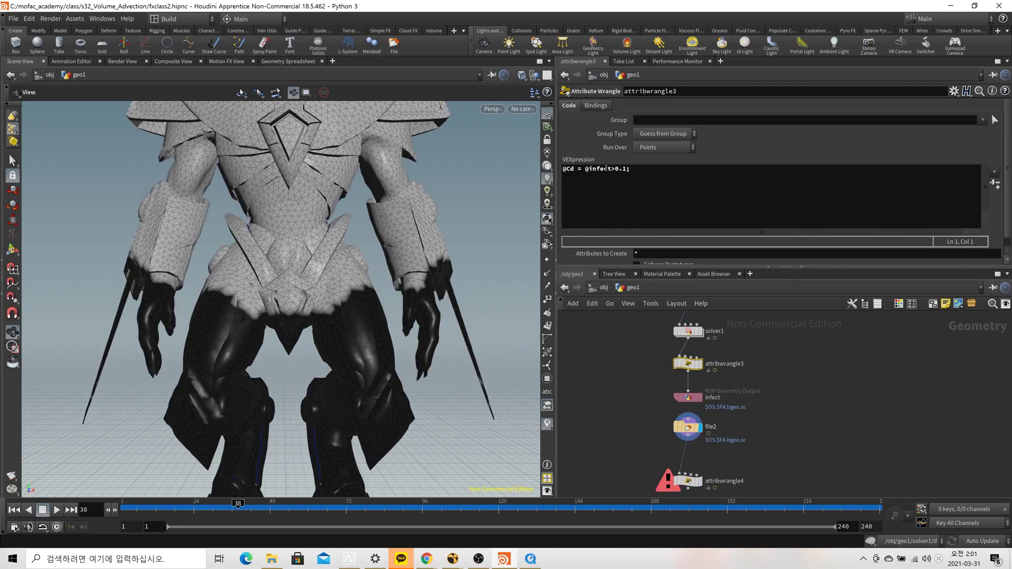
middle_click_drag(759, 343, 767, 272)
left_click(696, 409)
left_click(600, 188)
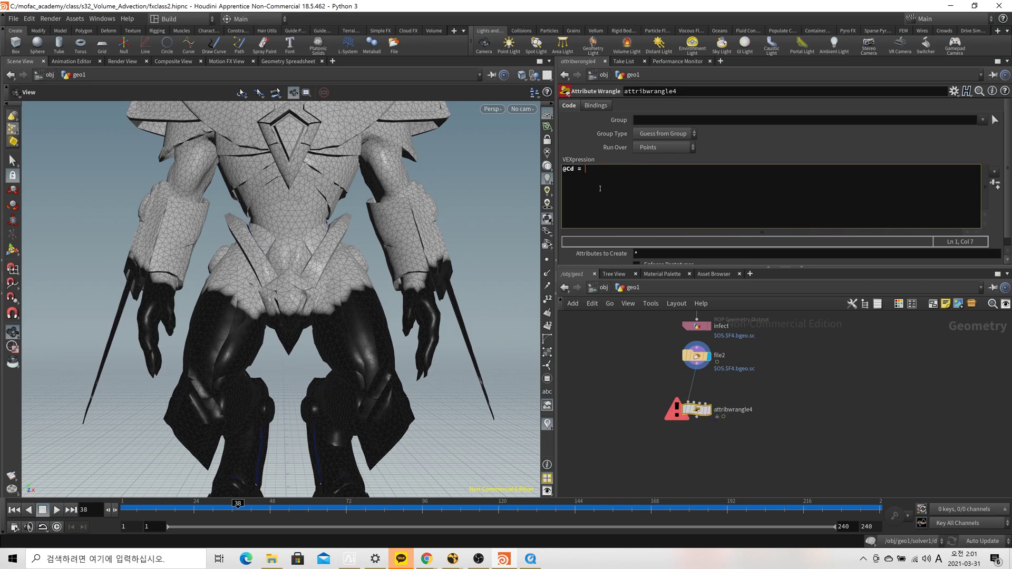
type("fit(")
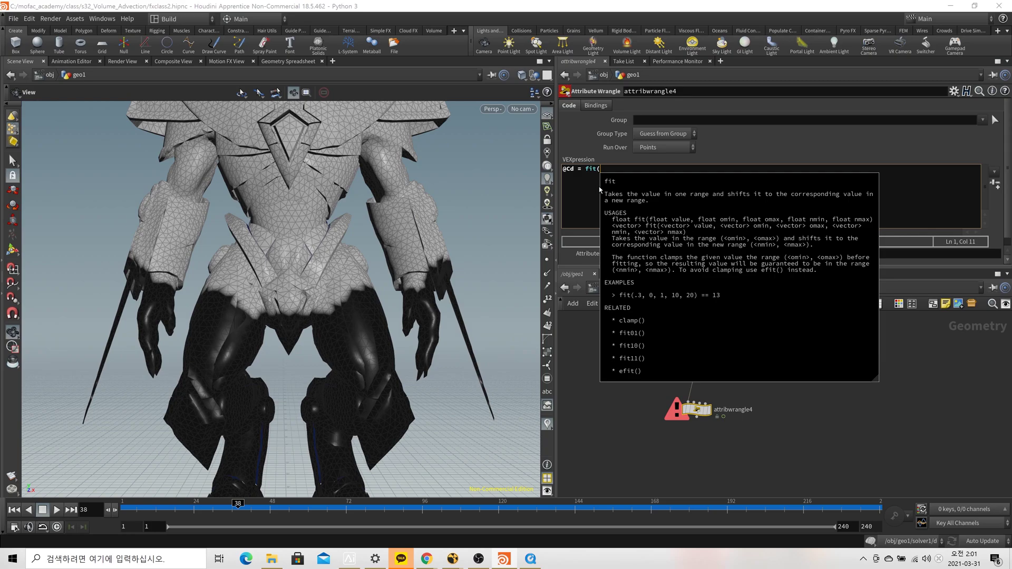
type("@infect, 0, 0.1, 0, 1);")
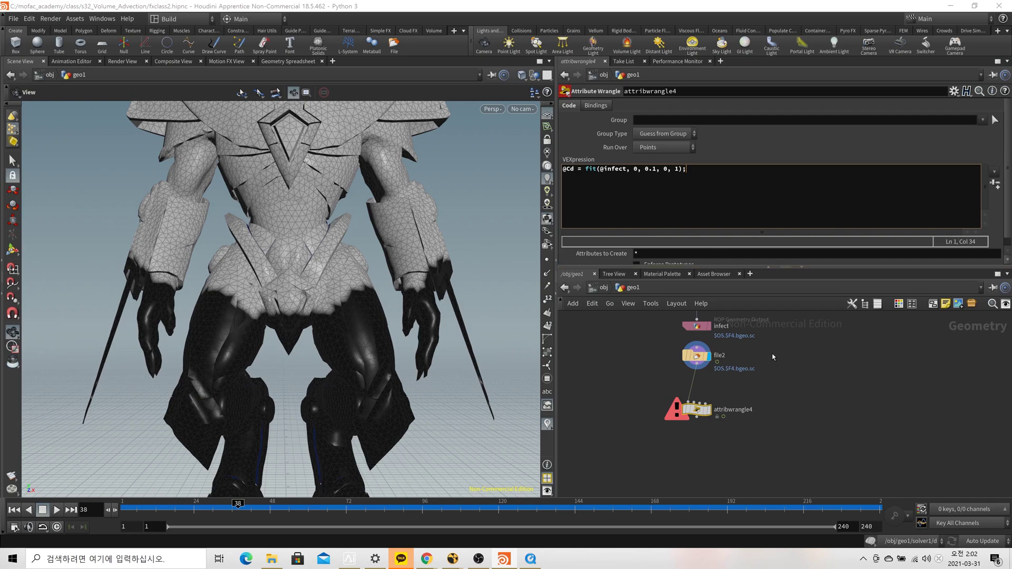
left_click(772, 374)
left_click(707, 410)
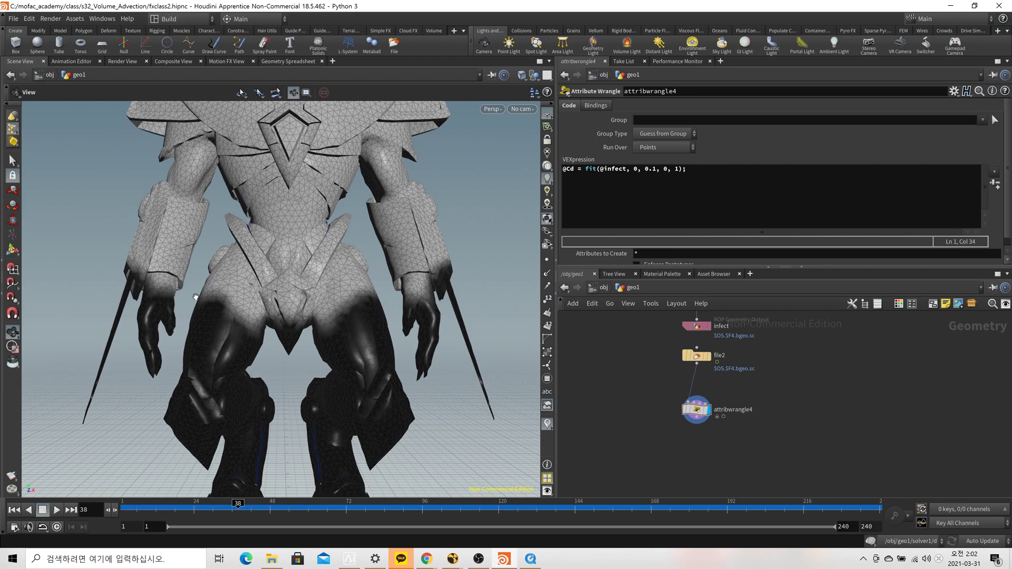
Try 1 and 2 as the upper input limit of the fit function, and set it back to 0.1.
scroll(133, 336, "down", 5)
scroll(258, 320, "up", 5)
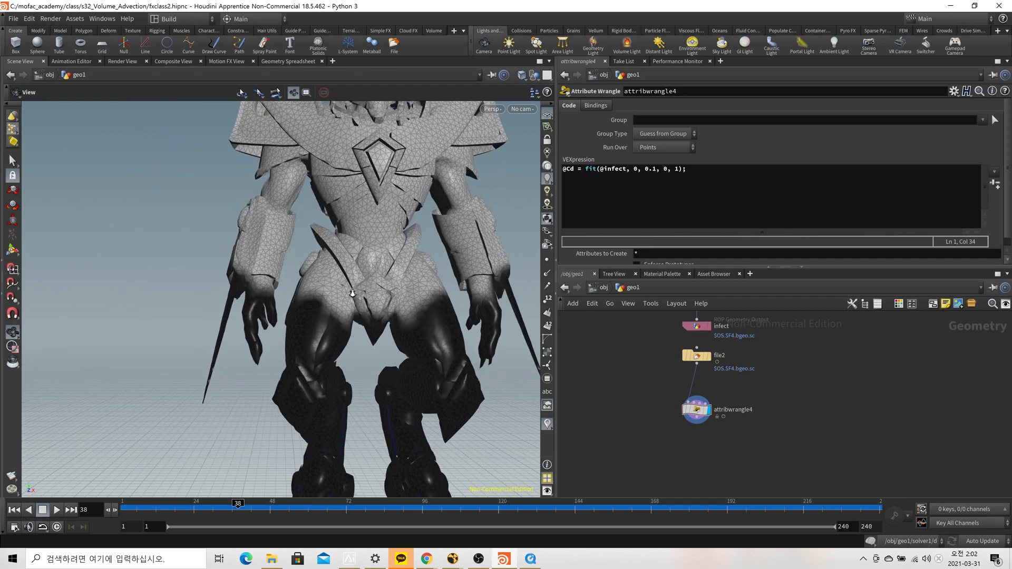
middle_click_drag(261, 323, 233, 298)
scroll(233, 298, "down", 3)
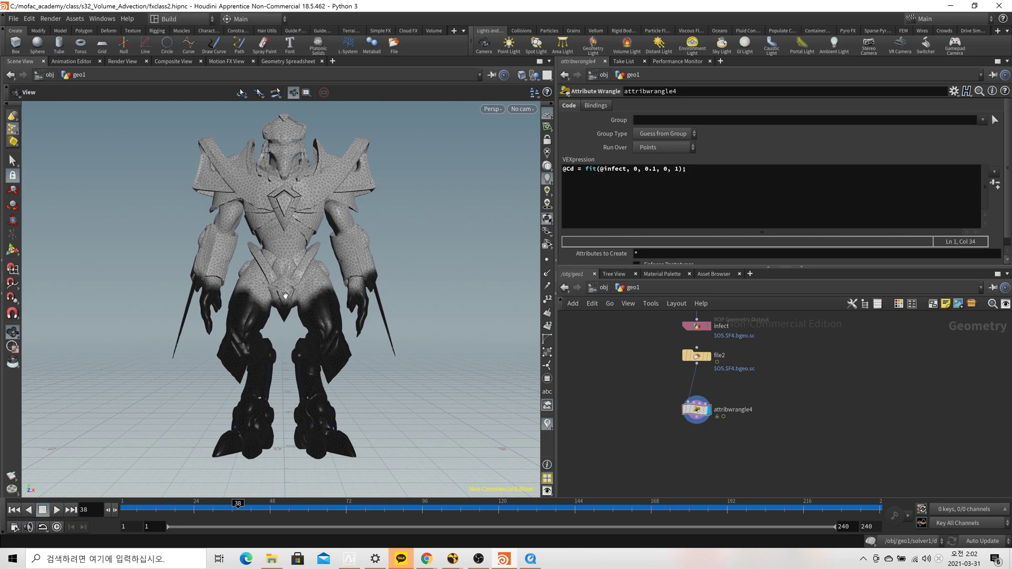
left_click_drag(644, 169, 657, 169)
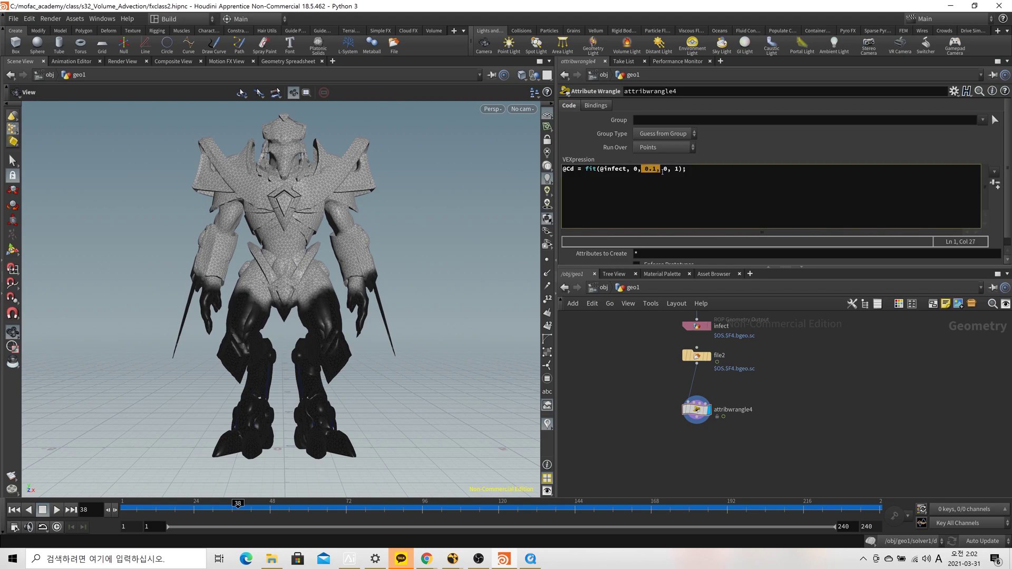
type("1")
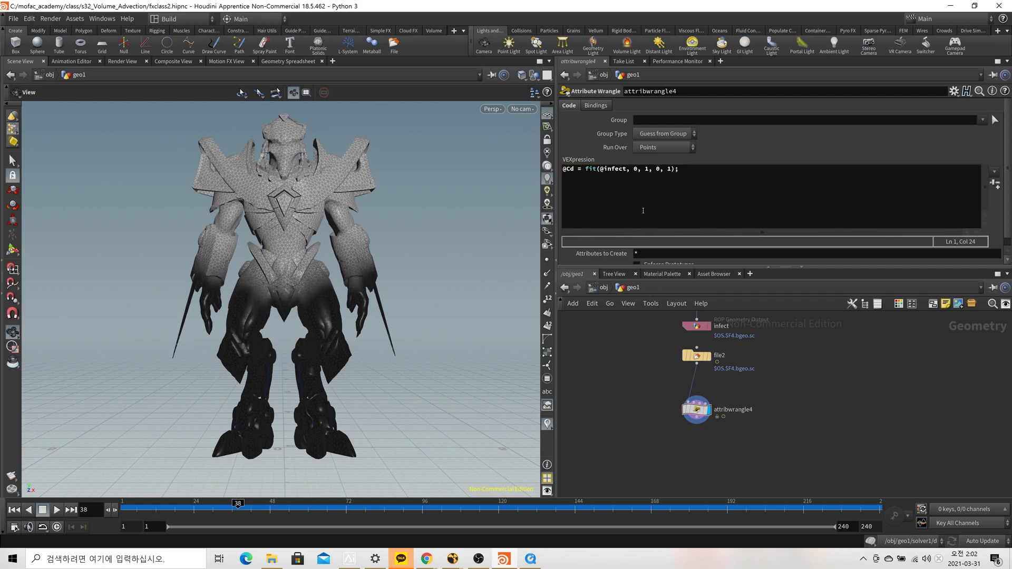
left_click(647, 170)
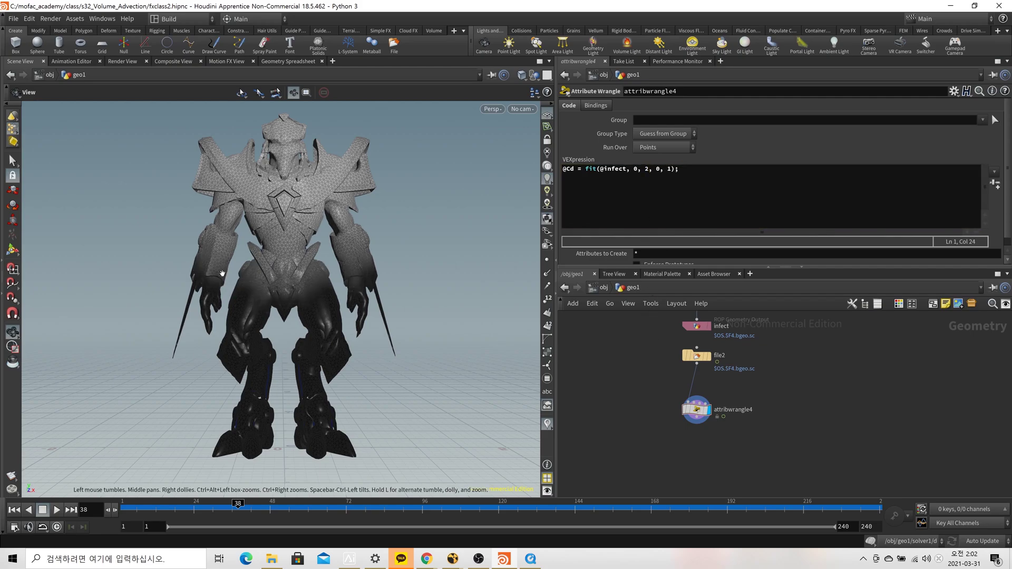
double_click(648, 169)
type("0.1")
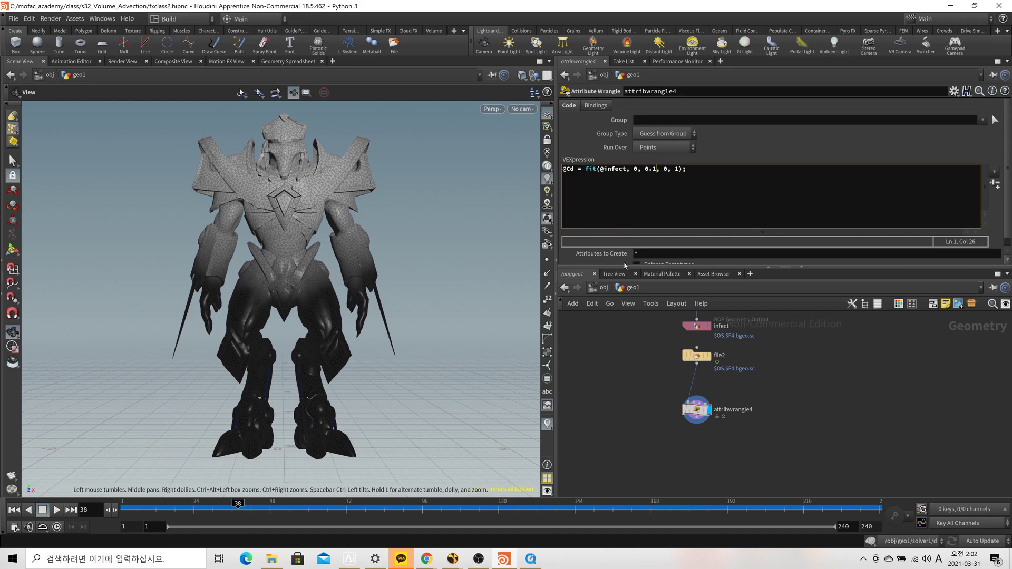
Examine the infection gradient around the hips and hands, and compare it with the volume_advect reference video in the video player.
right_click_drag(213, 283, 181, 323)
middle_click_drag(369, 315, 271, 312)
right_click_drag(282, 137, 278, 264)
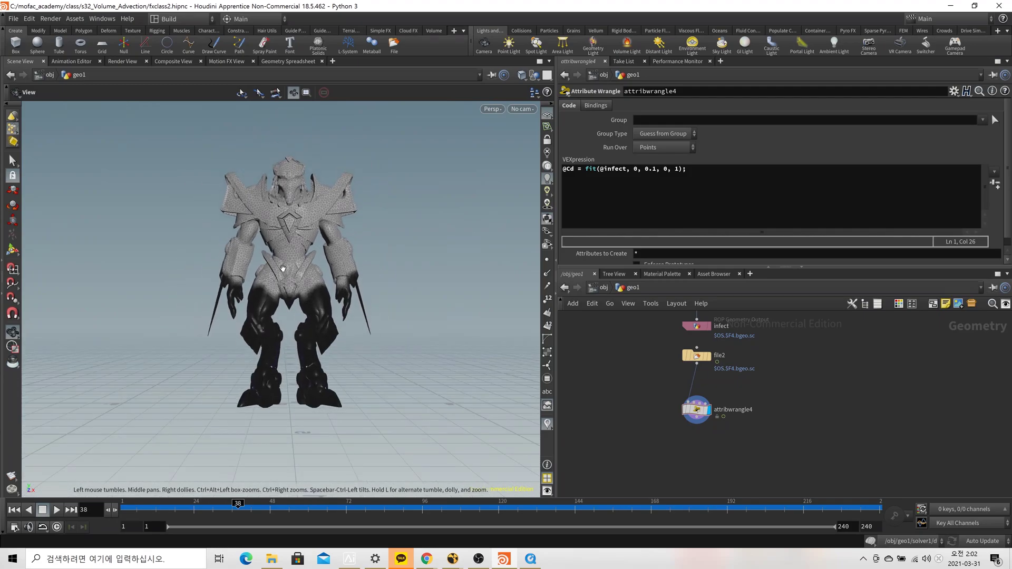
scroll(355, 269, "up", 2)
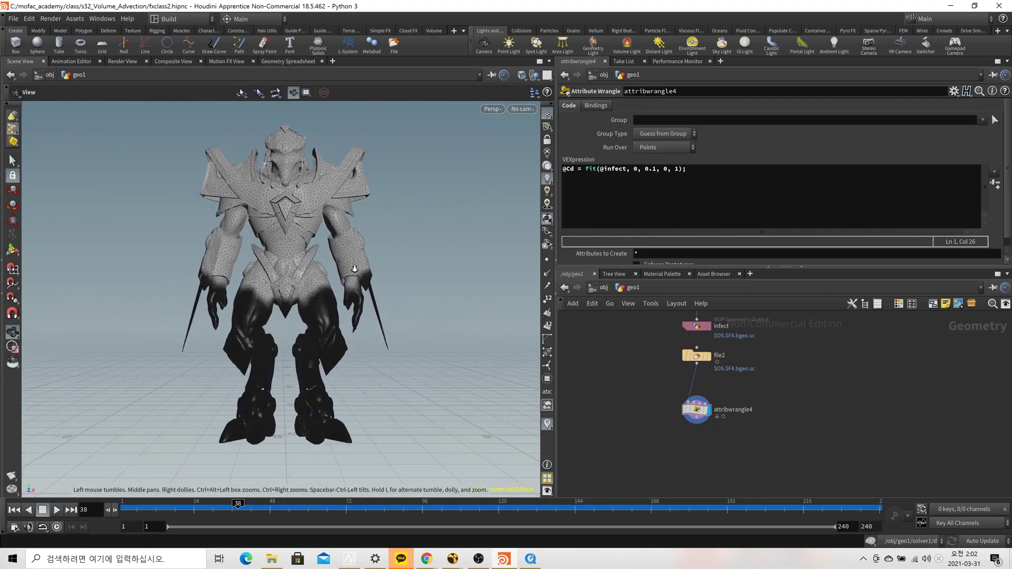
scroll(296, 284, "up", 4)
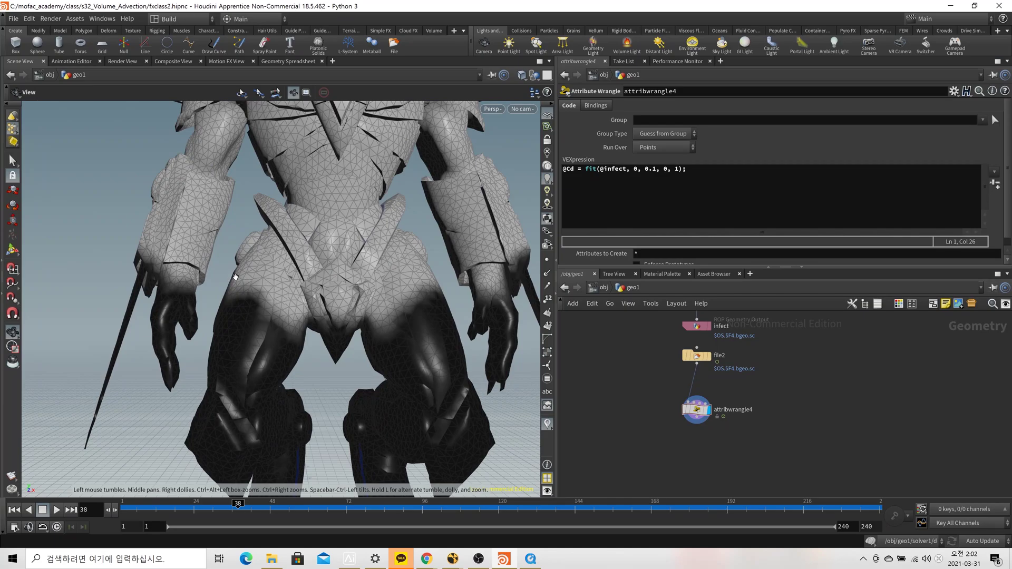
left_click(528, 559)
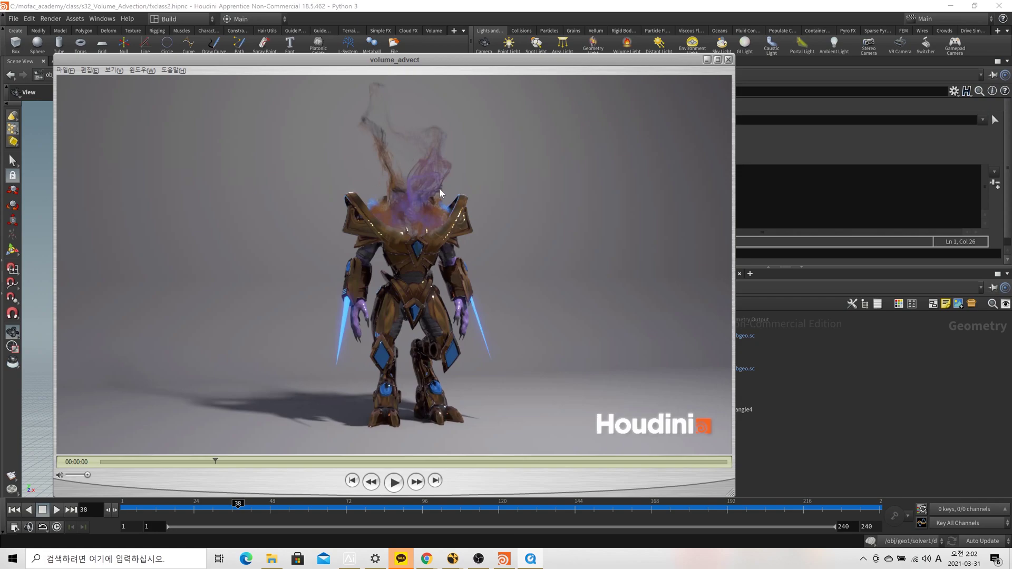
key("space")
key("space")
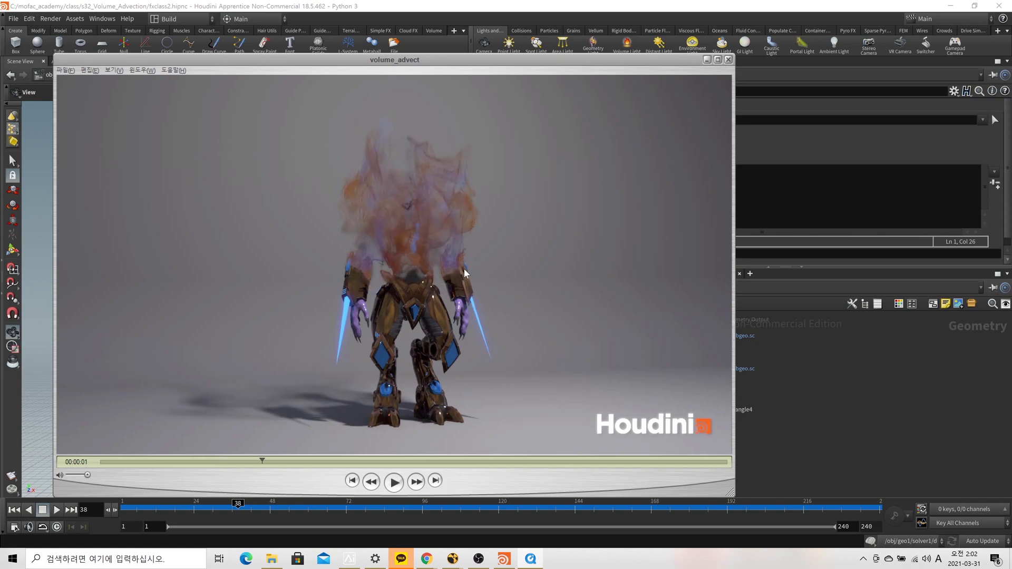
key("alt+Tab")
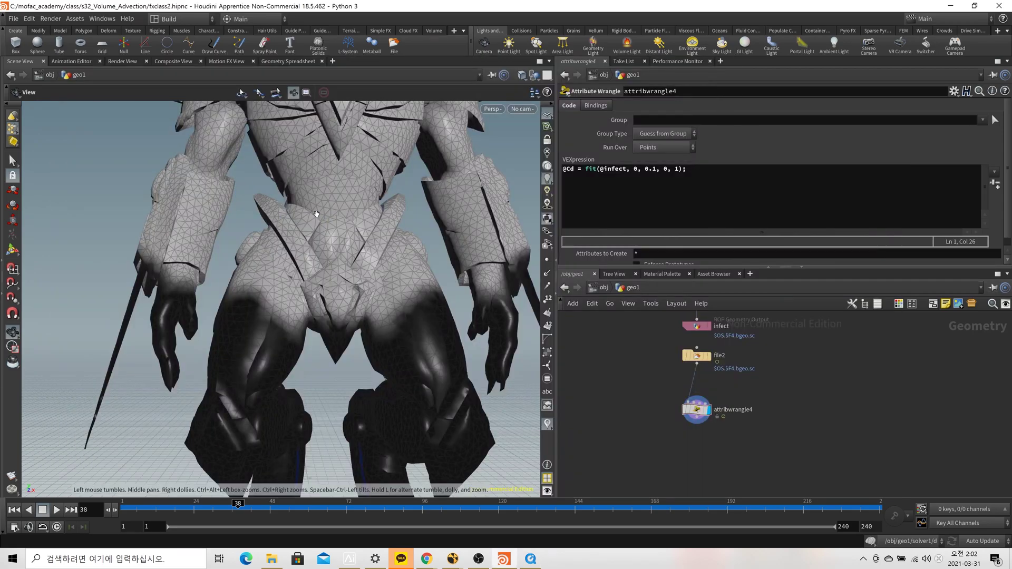
scroll(255, 269, "up", 2)
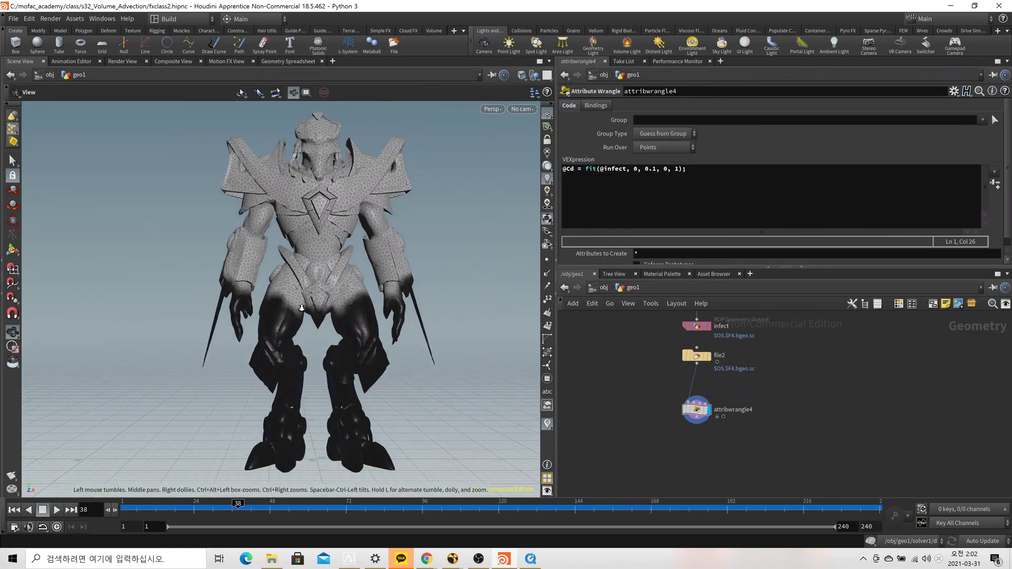
scroll(226, 265, "up", 3)
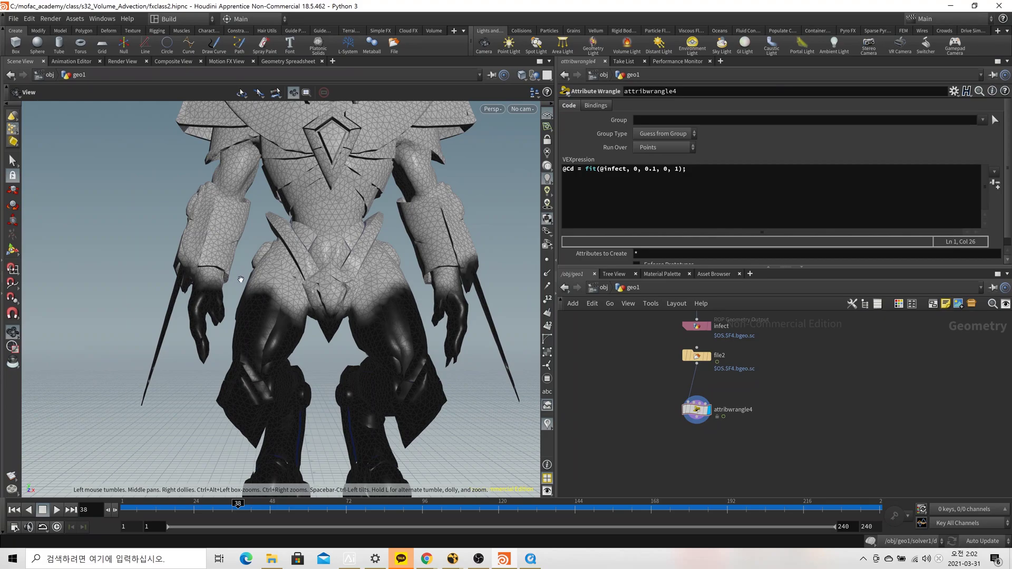
left_click(735, 200)
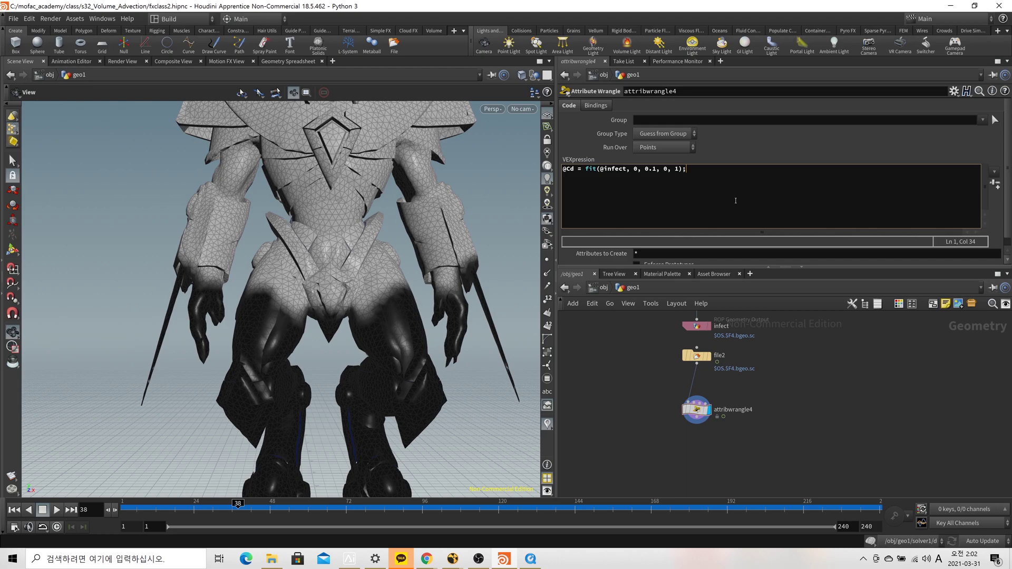
key("Return")
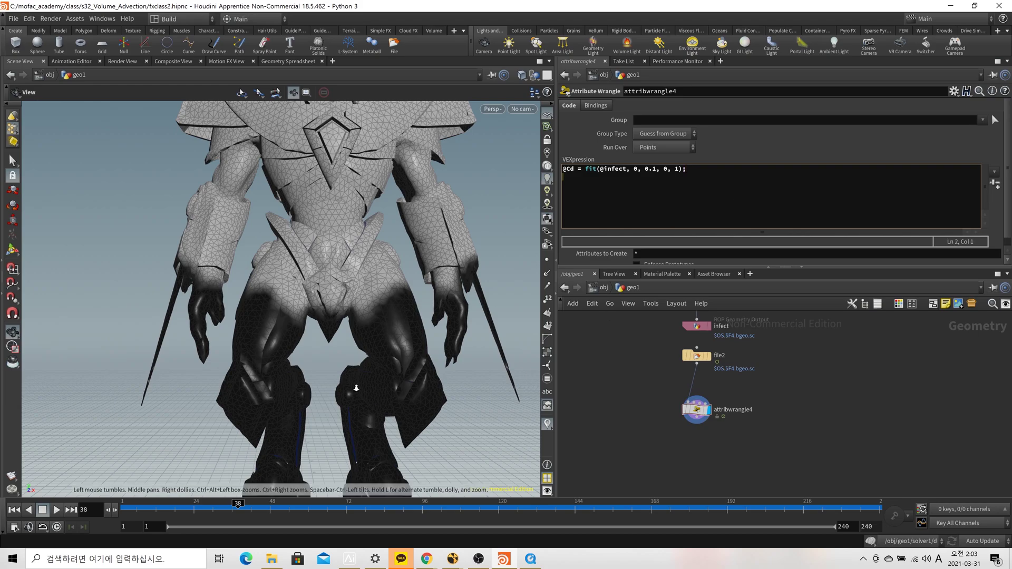
scroll(290, 383, "down", 5)
right_click_drag(336, 357, 339, 168)
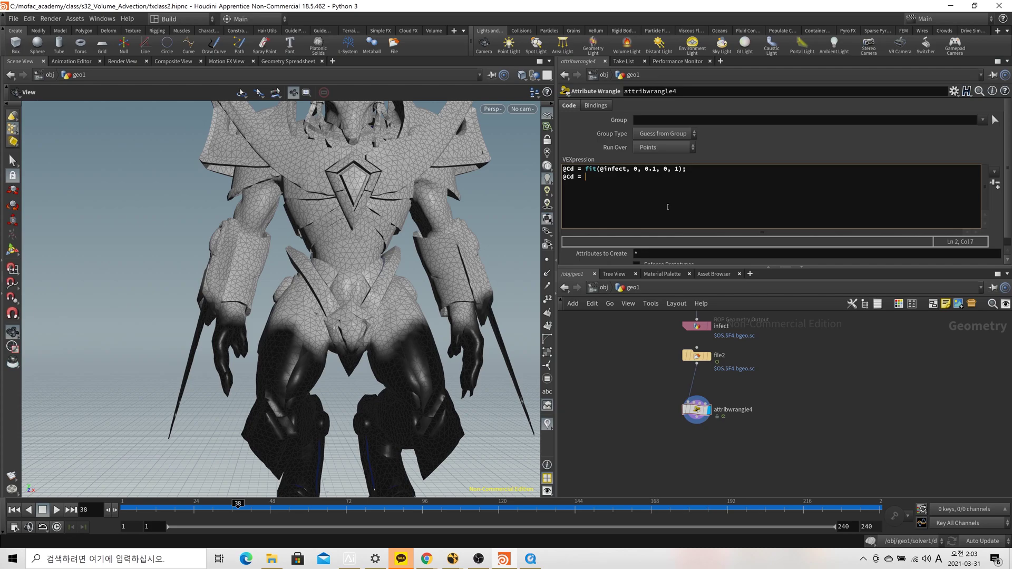
type("t(@infect, 0.1, 0.2, 1, 0);")
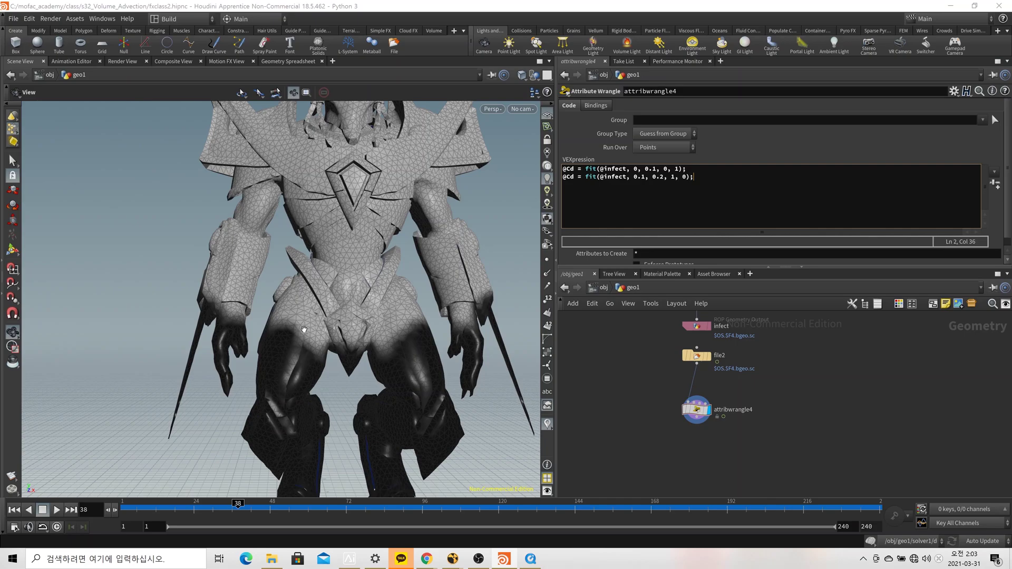
left_click(799, 346)
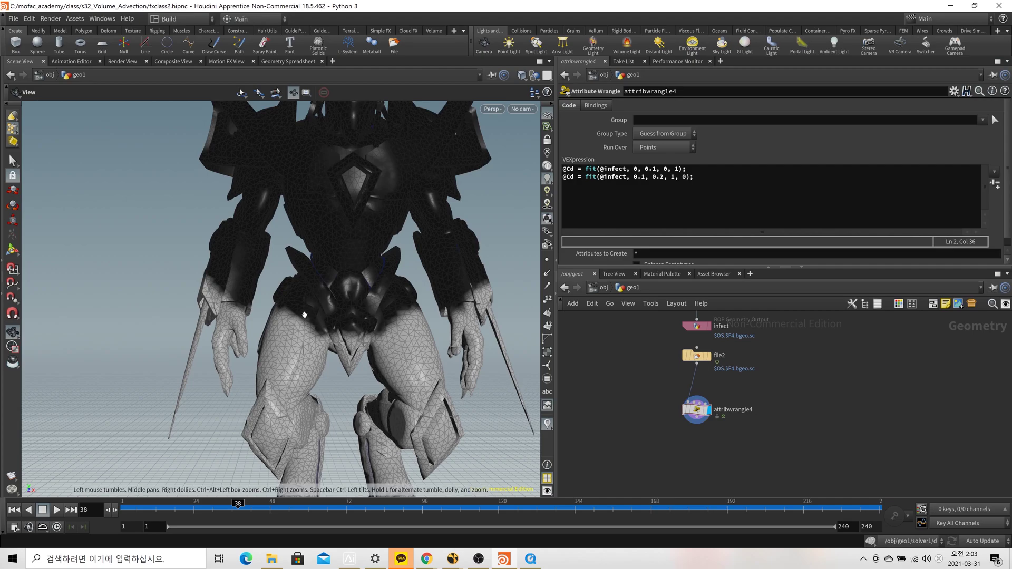
Comment out the second fit line in the attribwrangle4 expression to compare the gradients, and uncomment it again.
left_click_drag(304, 320, 198, 373)
right_click_drag(199, 373, 327, 384)
middle_click_drag(328, 384, 386, 334)
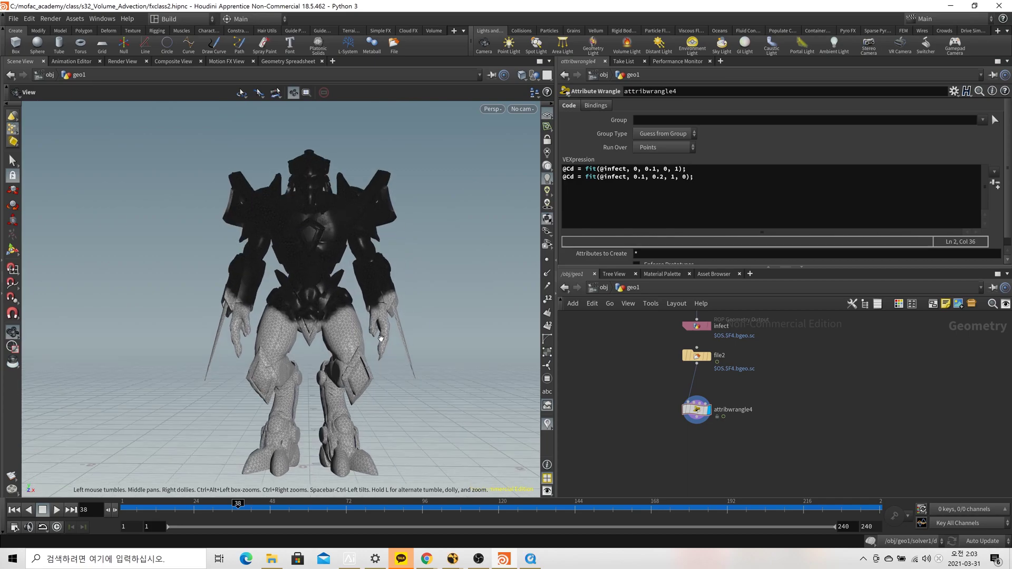
left_click(563, 179)
type("//")
left_click(668, 375)
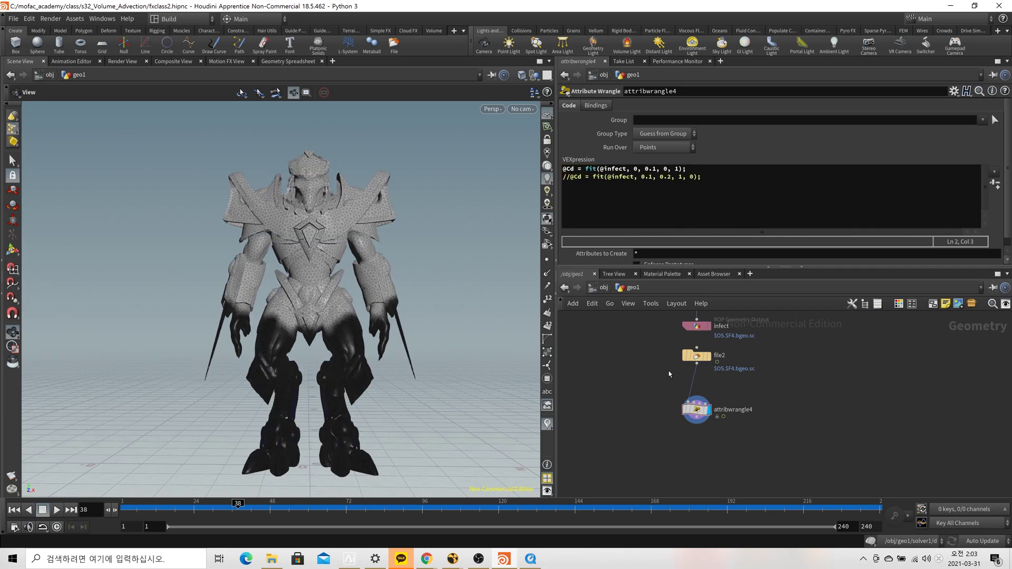
left_click(563, 177)
key("Delete")
left_click(617, 372)
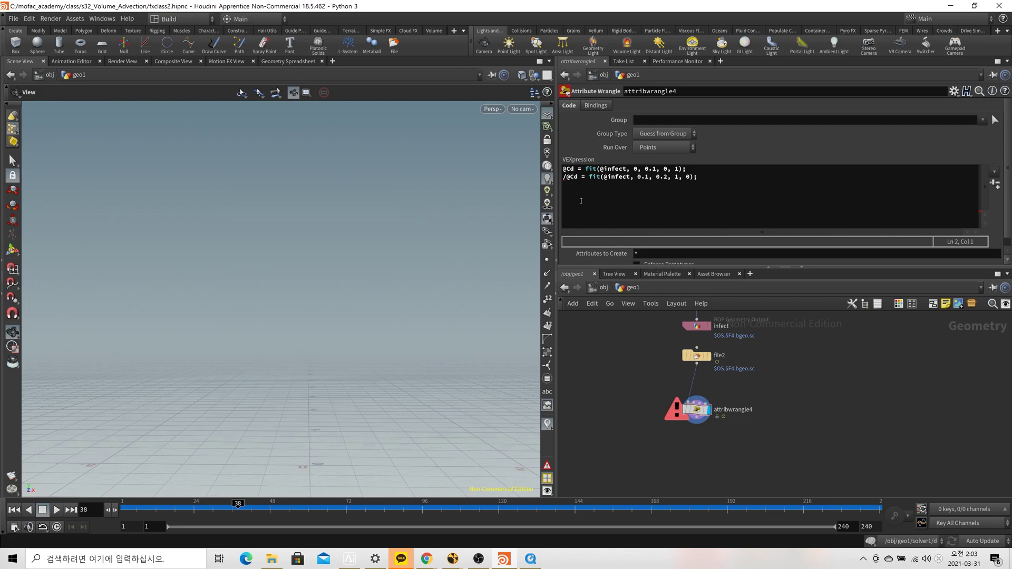
key("Delete")
left_click(624, 357)
scroll(280, 313, "up", 3)
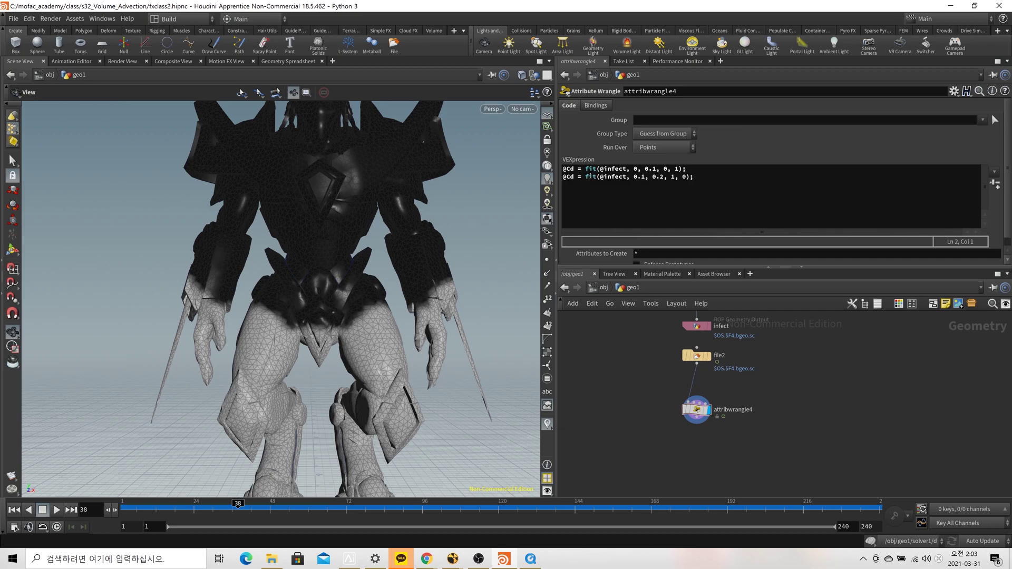
left_click(585, 169)
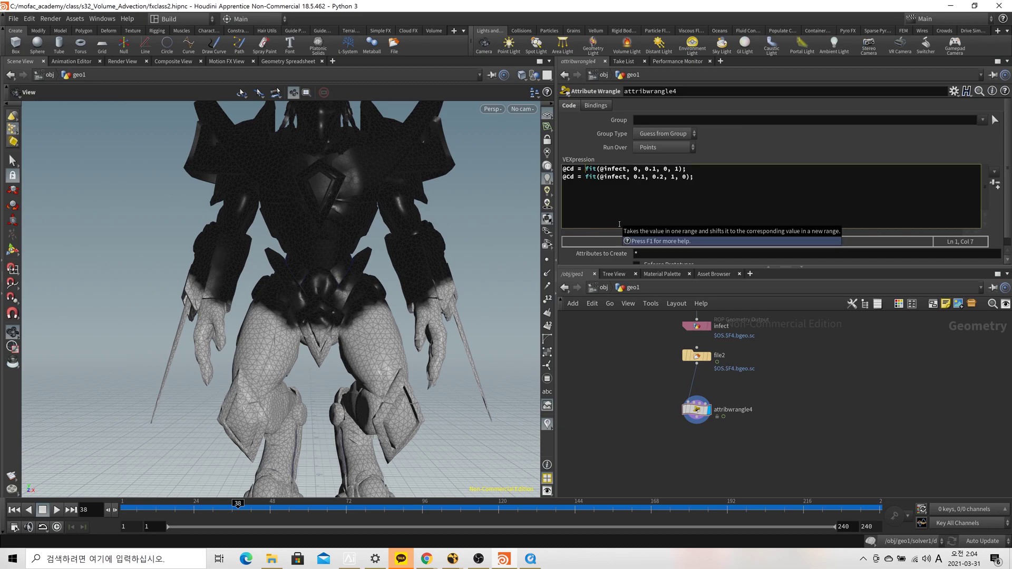
type("min(")
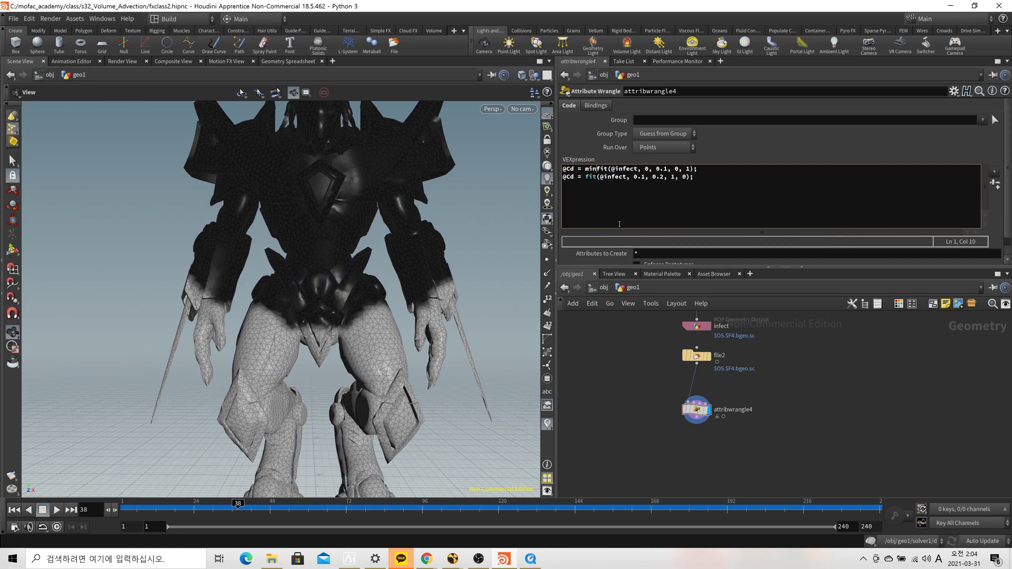
left_click_drag(704, 169, 588, 185)
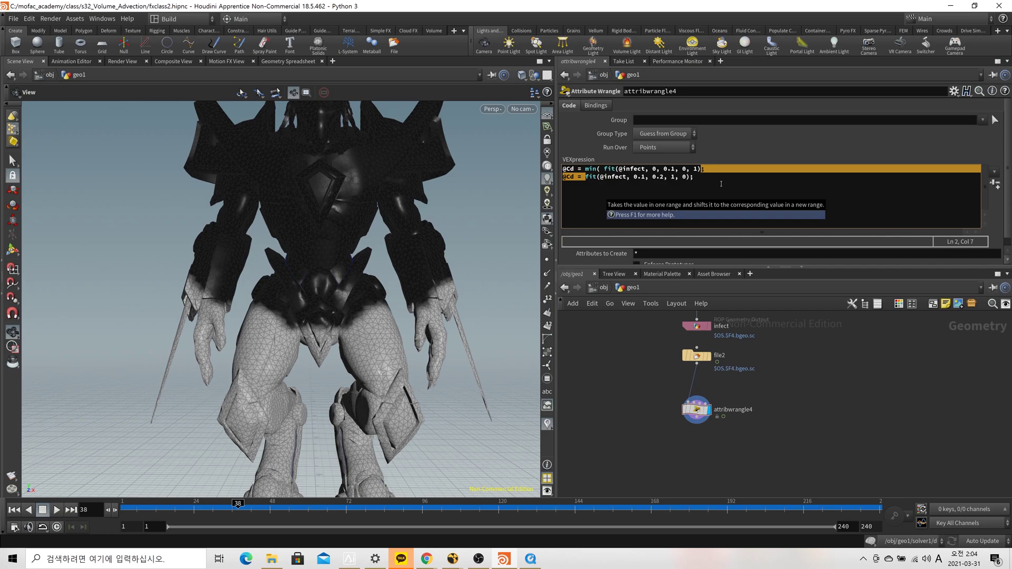
type(", fit(@infect, 0.1, 0.2, 1, 0")
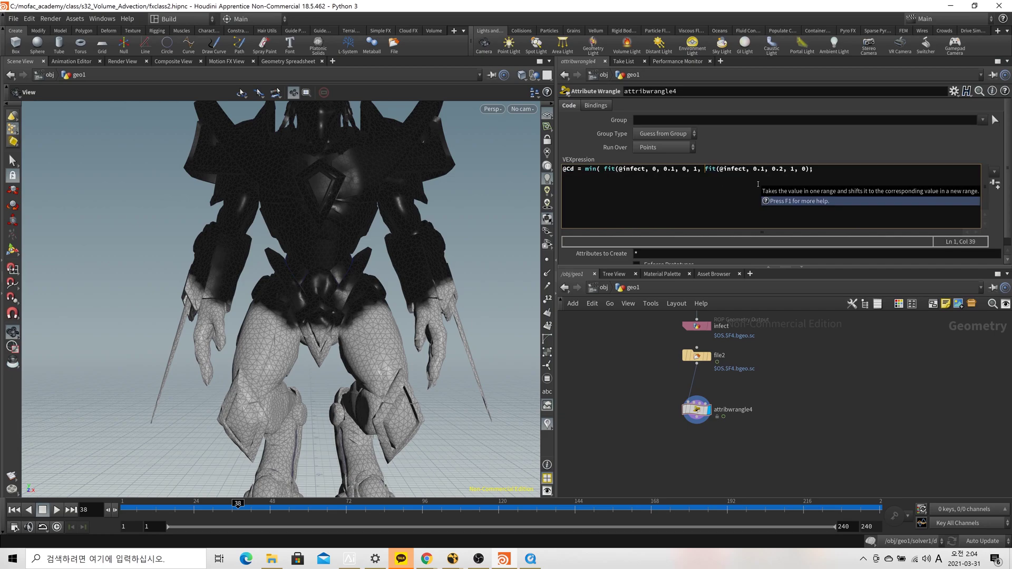
key("ctrl+Return")
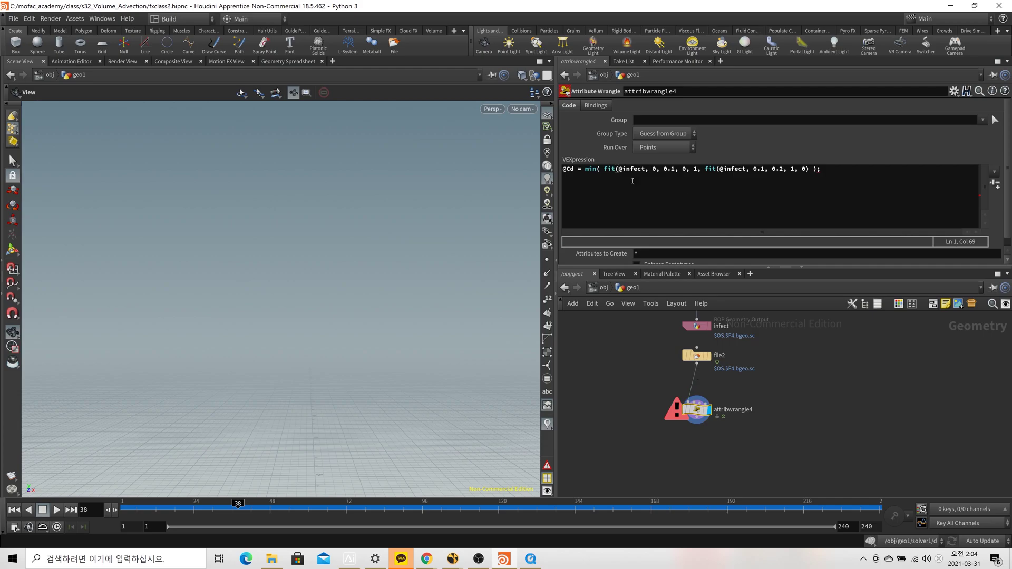
left_click(698, 170)
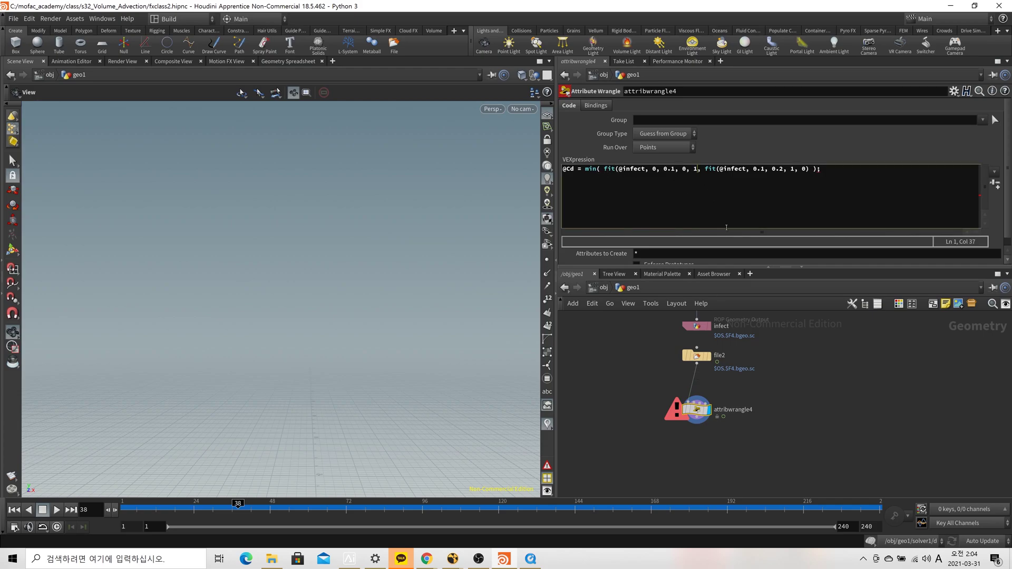
type(")")
left_click(890, 408)
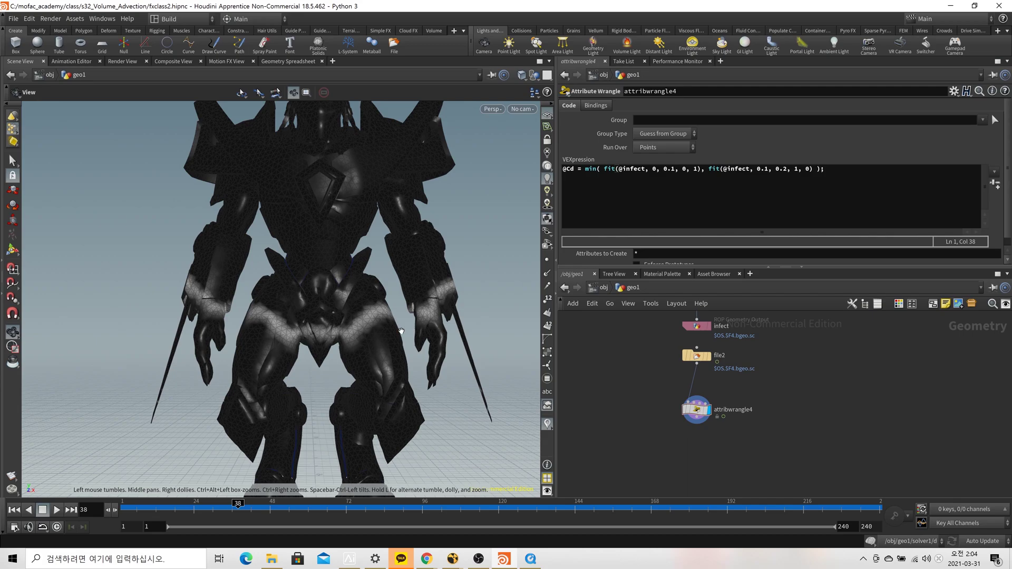
Scrub the timeline from the early frames to frame 32 and examine the infection band travelling over the Zealot.
scroll(396, 332, "down", 5)
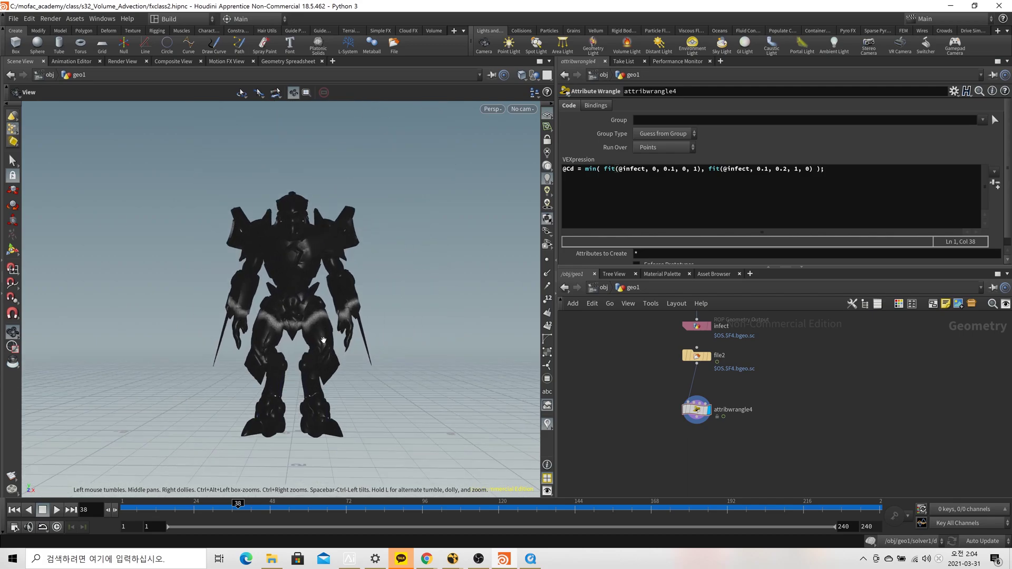
left_click_drag(204, 507, 143, 514)
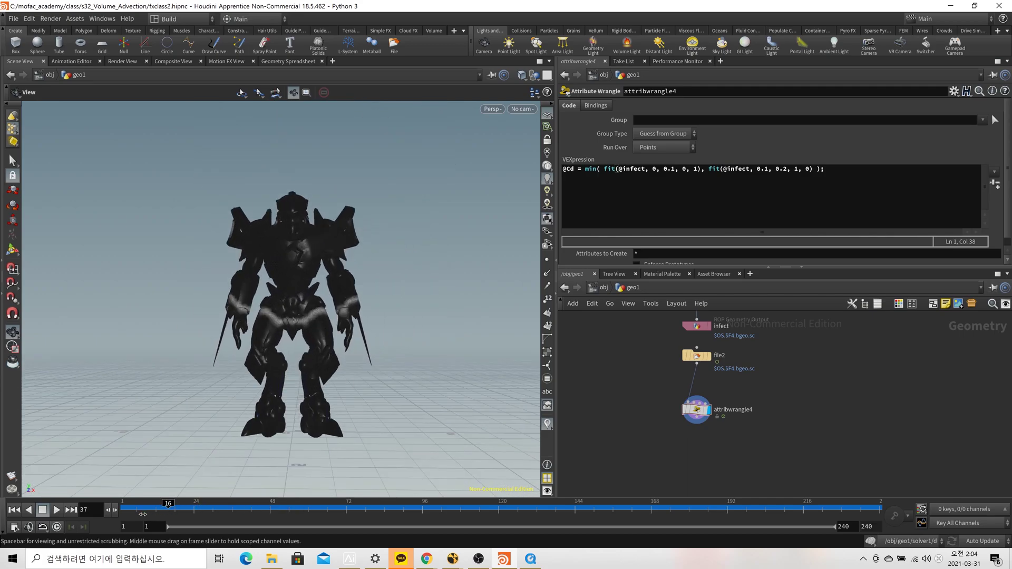
left_click(192, 507)
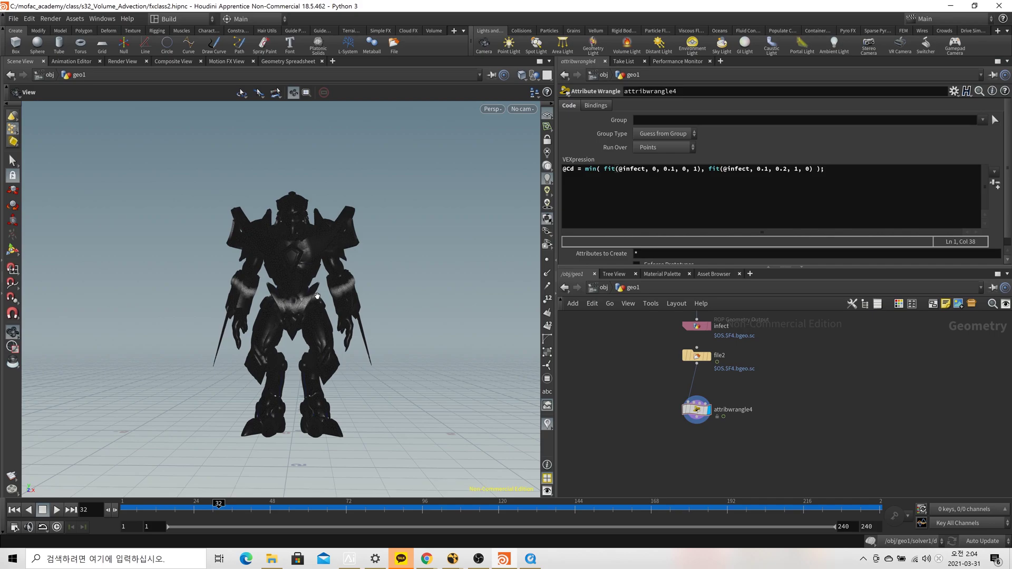
left_click(872, 203)
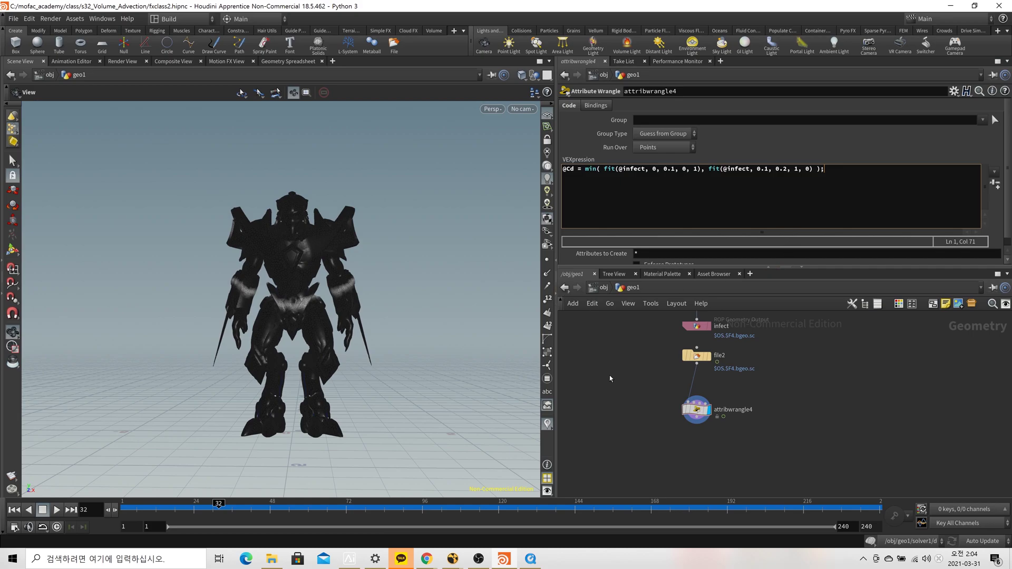
mouse_move(312, 316)
right_mouse_down()
mouse_move(409, 276)
mouse_move(305, 306)
right_mouse_up()
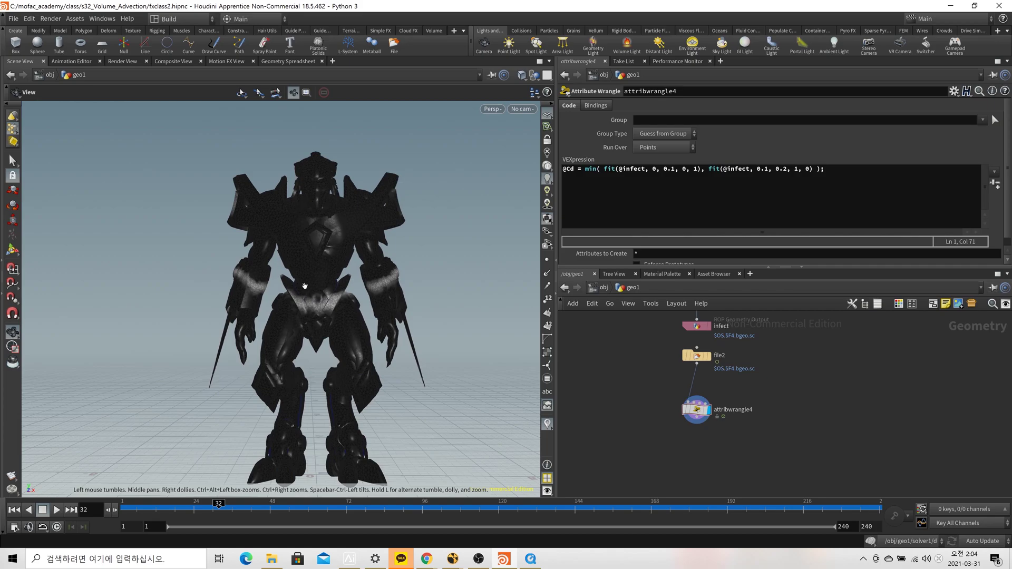
left_click_drag(266, 287, 303, 297)
key("h")
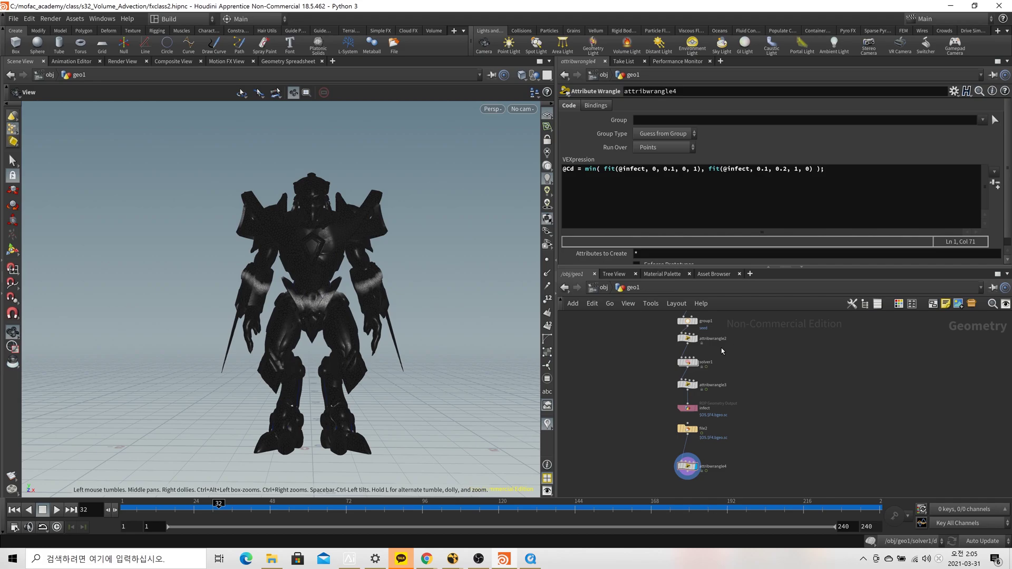
Display the remesh1 node to view the Zealot's original texture colours.
left_click(857, 185)
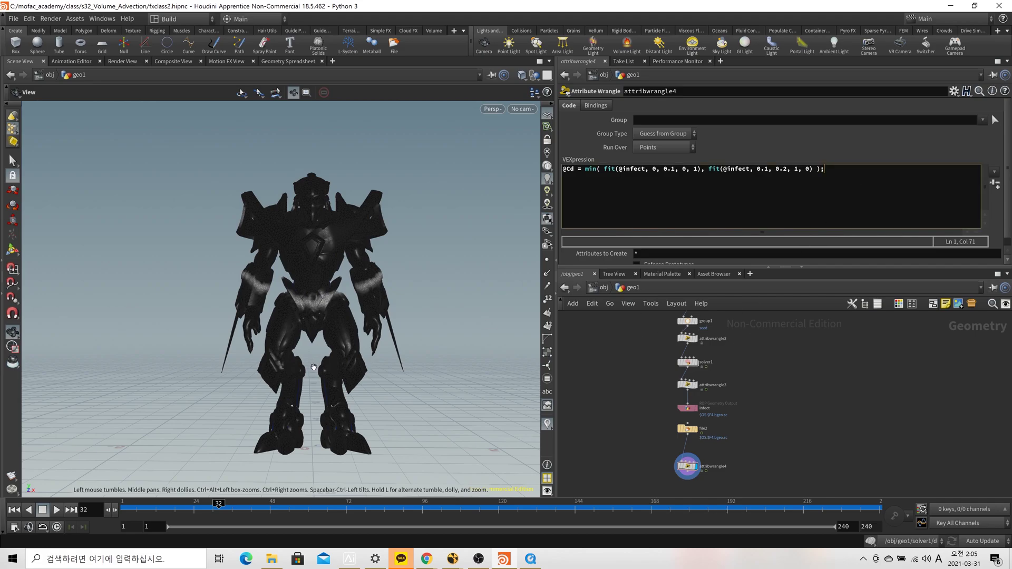
middle_click_drag(802, 389, 814, 429)
middle_click_drag(763, 368, 786, 422)
scroll(749, 370, "up", 1)
scroll(785, 422, "down", 1)
left_click_drag(751, 437, 670, 422, "shift")
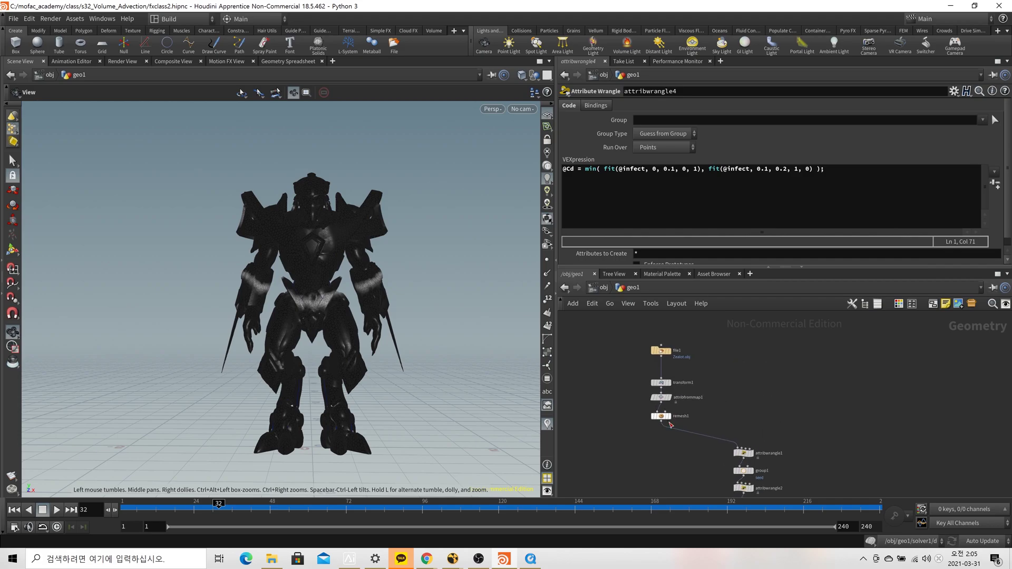
left_click(668, 415)
Move attribwrangle4 up so that it sits directly beneath file2 in the network.
scroll(597, 453, "down", 2)
middle_click_drag(634, 462, 627, 373)
middle_click_drag(659, 490, 660, 448)
scroll(660, 448, "up", 1)
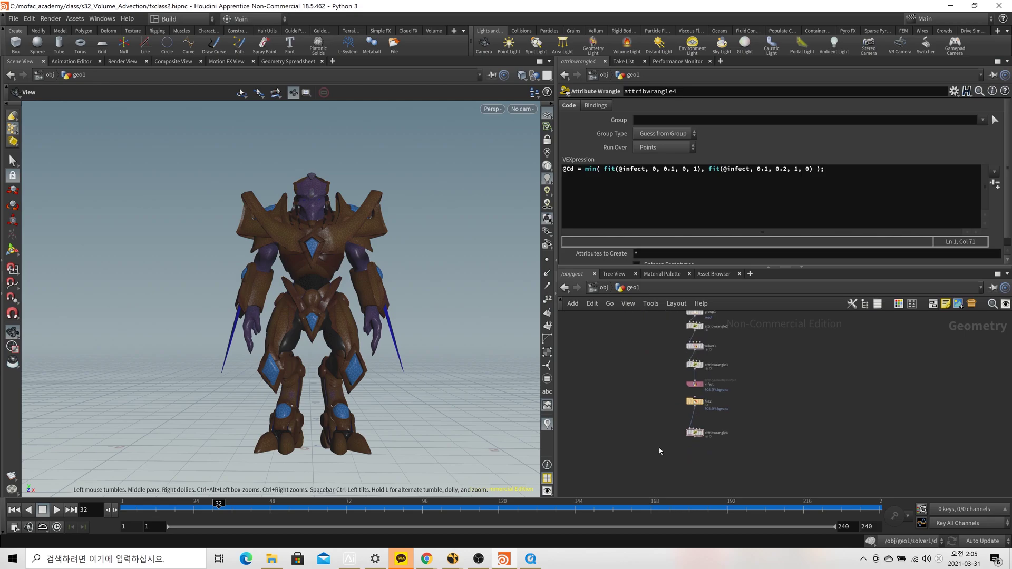
scroll(756, 443, "up", 2)
left_click_drag(672, 436, 671, 413)
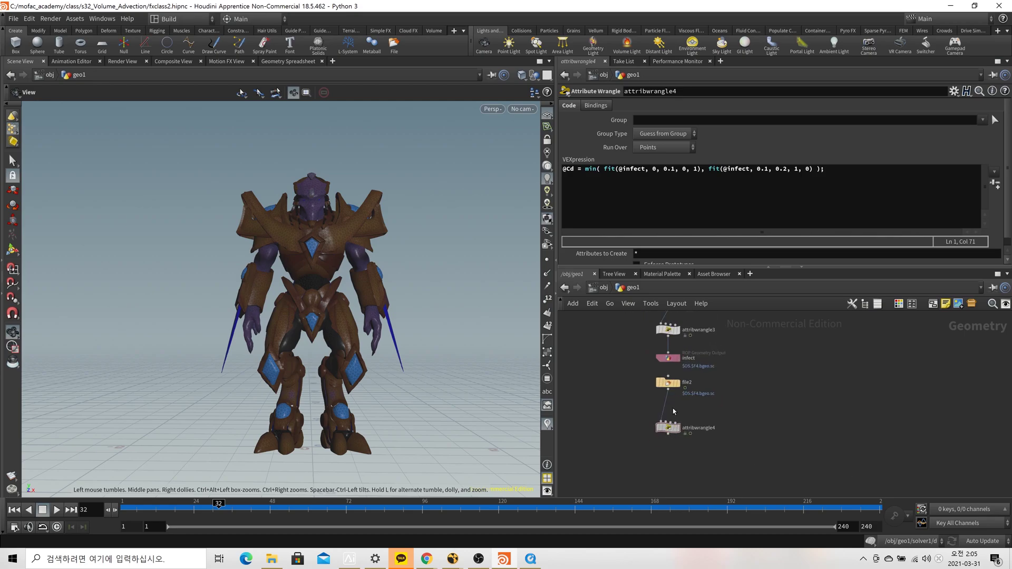
key("Return")
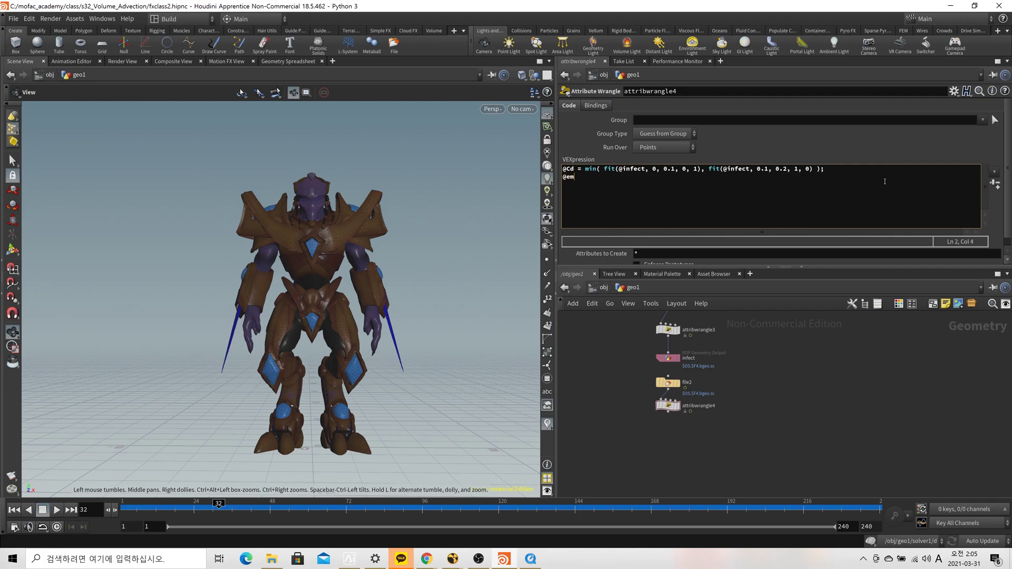
type("@emit = @Cd.x;")
left_click(649, 415)
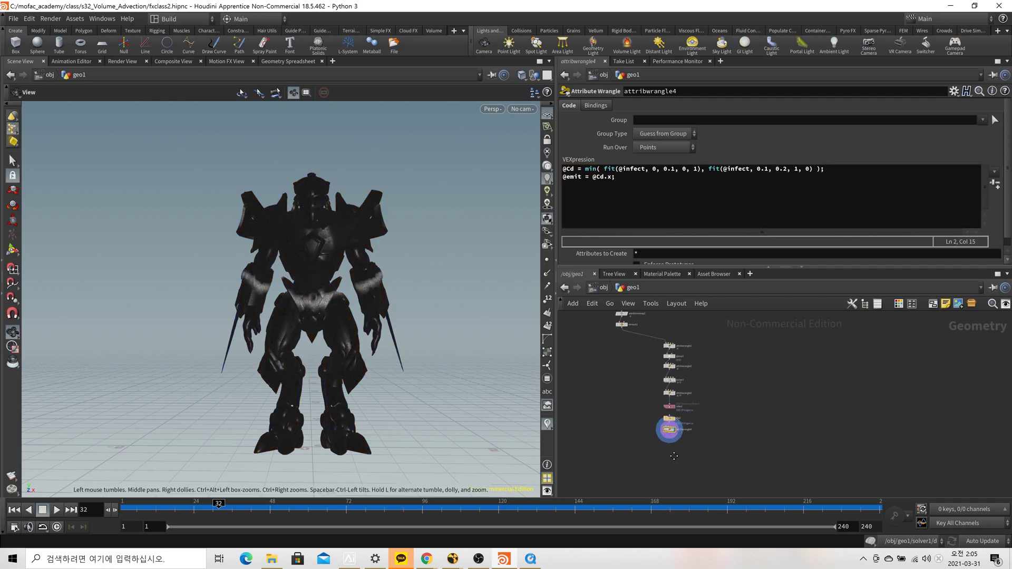
Add an Attribute Copy node below the existing node chain.
key("Tab")
type("attributv")
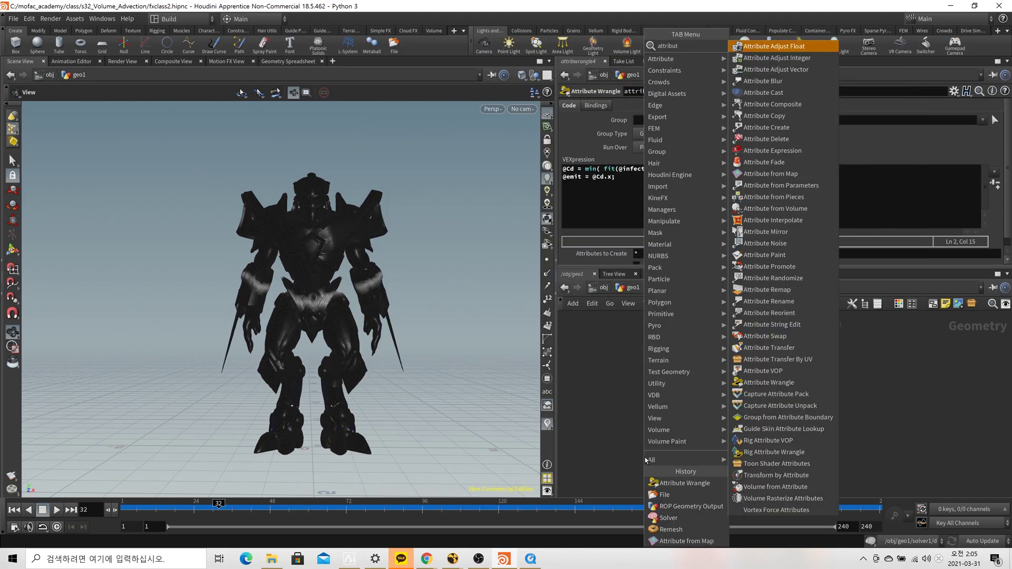
key("BackSpace")
type("cop")
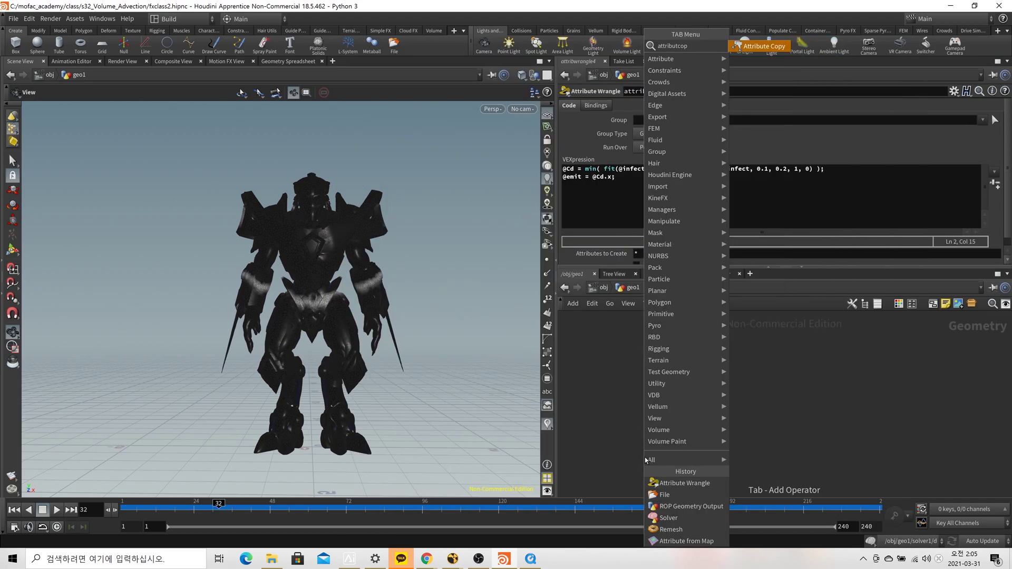
key("Return")
left_click(645, 459)
Connect the output of remesh1 to the first input of attribcopy1.
scroll(660, 334, "up", 5)
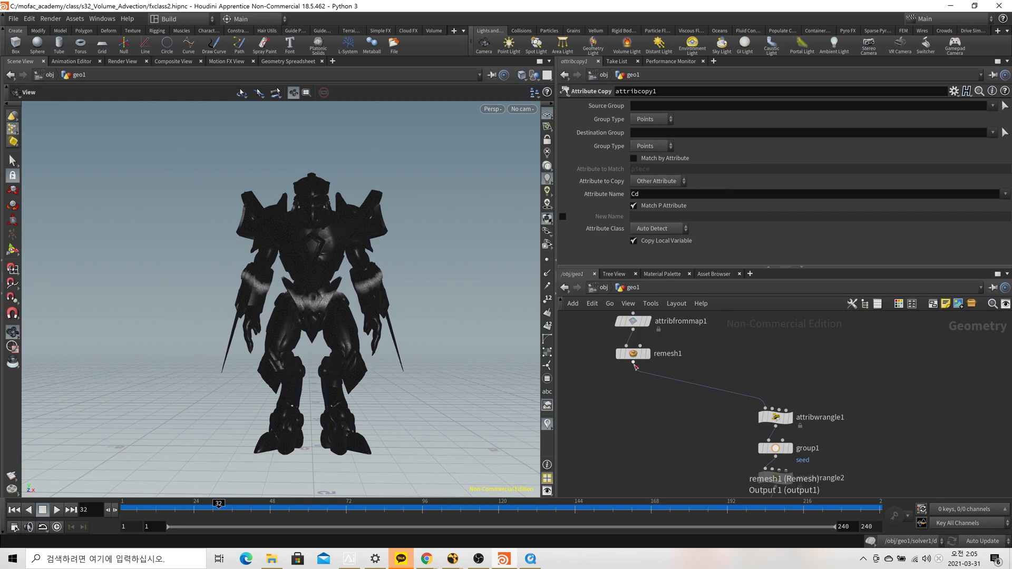
left_click(633, 361)
scroll(646, 379, "down", 4)
middle_click_drag(639, 457, 636, 357)
left_click(618, 393)
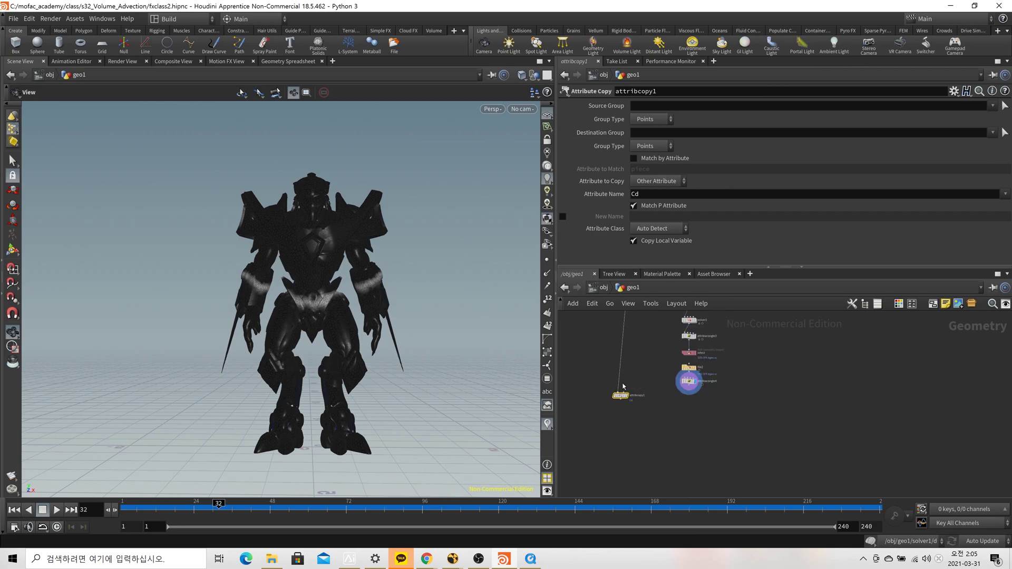
Connect the output of attribwrangle4 to the second input of attribcopy1 and move attribcopy1 further down.
middle_click_drag(640, 314, 646, 410)
scroll(636, 334, "up", 3)
scroll(686, 422, "down", 3)
middle_click_drag(689, 487, 653, 405)
scroll(662, 470, "up", 3)
left_click(705, 435)
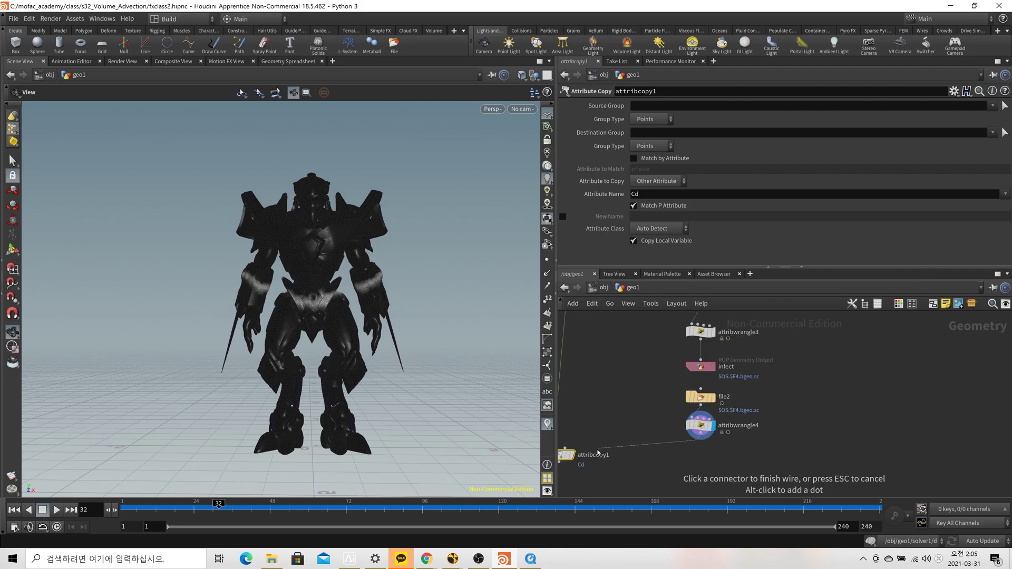
scroll(633, 459, "down", 4)
middle_click_drag(649, 478, 647, 444)
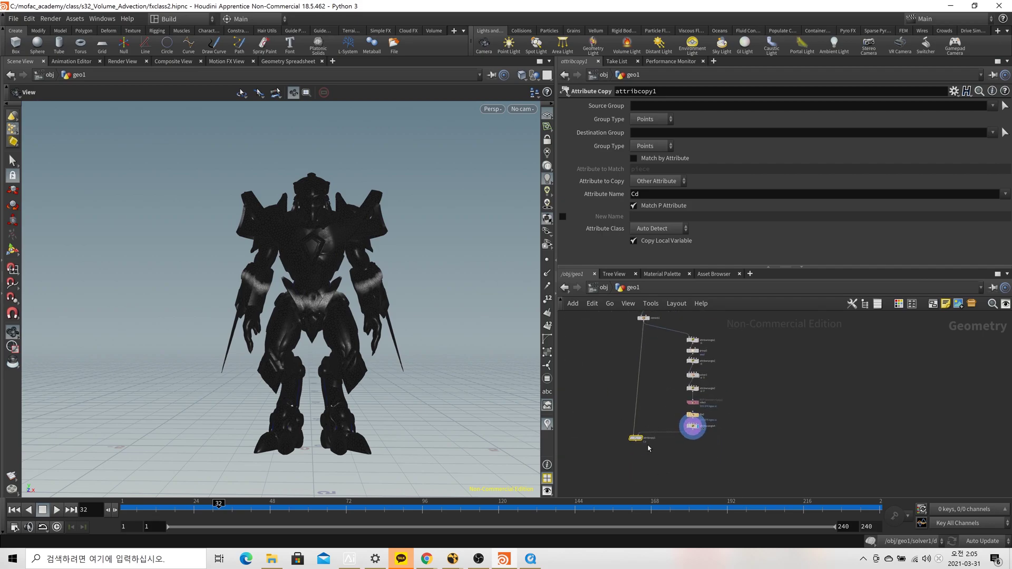
scroll(644, 440, "up", 2)
left_click_drag(636, 439, 646, 464)
Inspect the geometry information of remesh1 and attribwrangle4.
middle_click_drag(651, 400, 657, 483)
scroll(648, 375, "up", 3)
middle_click_drag(647, 383, 688, 349)
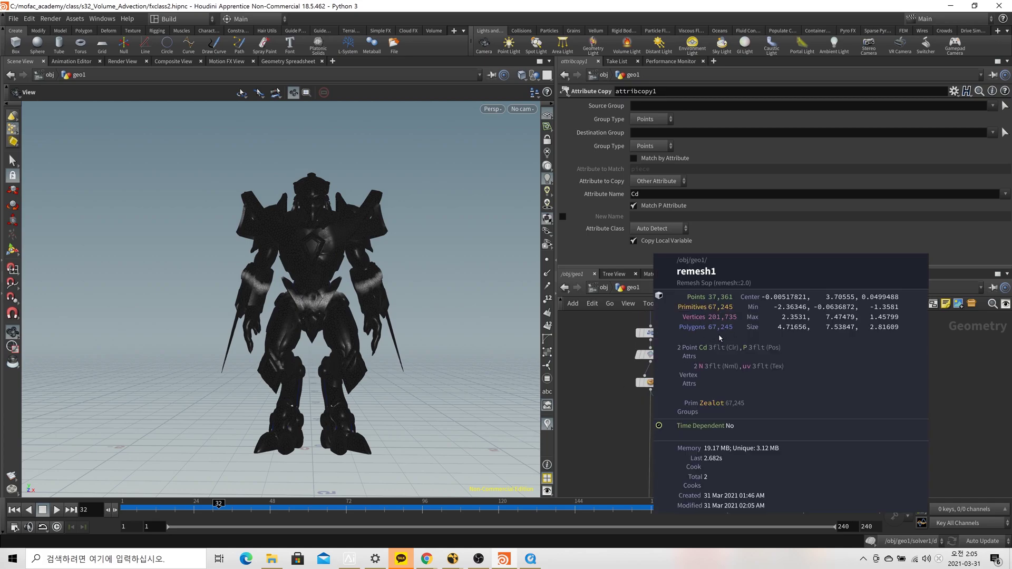
scroll(694, 380, "down", 3)
middle_click_drag(740, 475, 704, 401)
scroll(703, 402, "up", 3)
middle_click(703, 402)
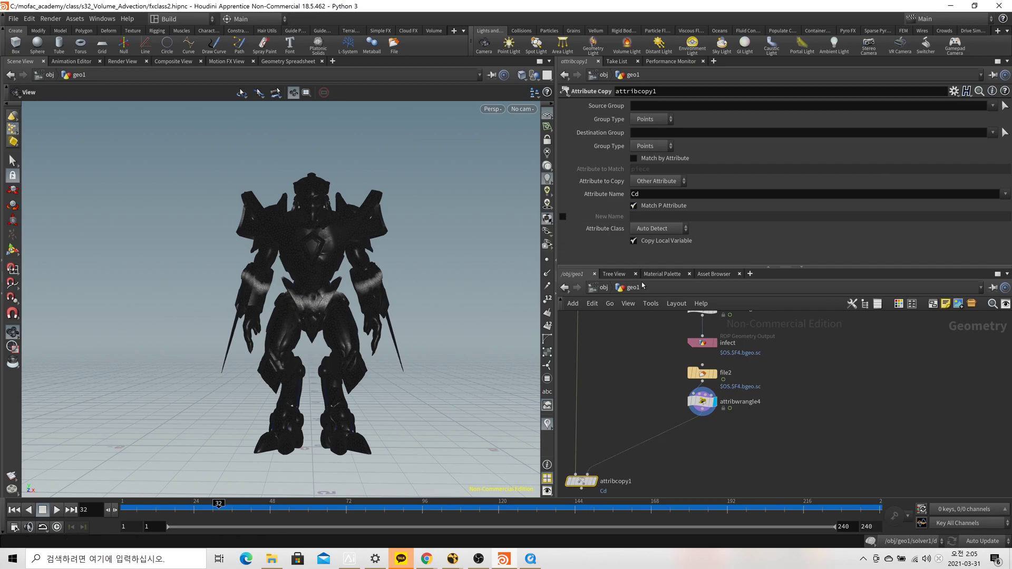
Switch Match by Attribute on and off again on attribcopy1, and compare the point counts of remesh1 and attribwrangle4.
left_click(663, 159)
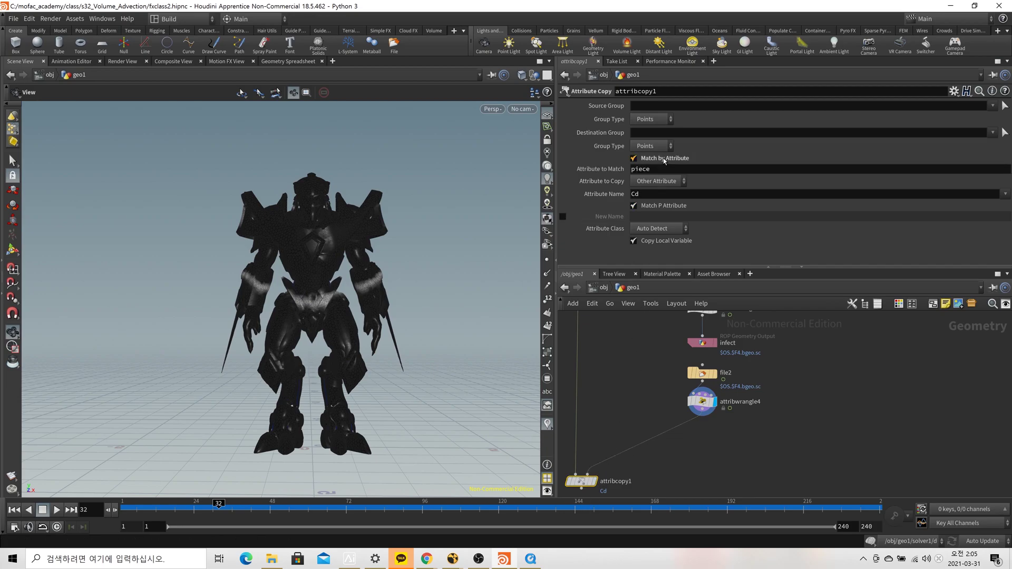
left_click(664, 161)
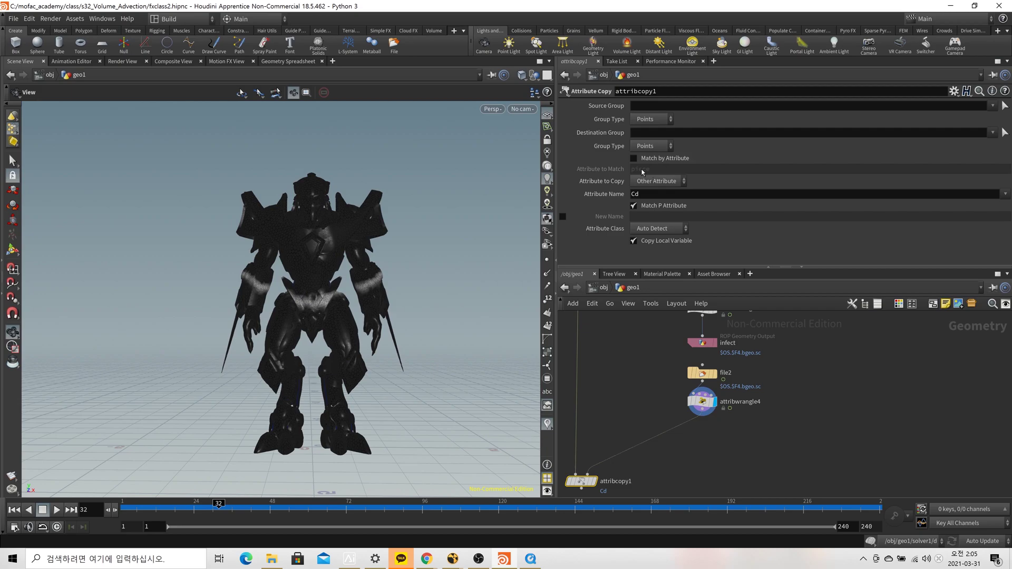
scroll(636, 371, "down", 3)
middle_click_drag(637, 371, 657, 483)
scroll(626, 372, "up", 3)
middle_click(627, 334)
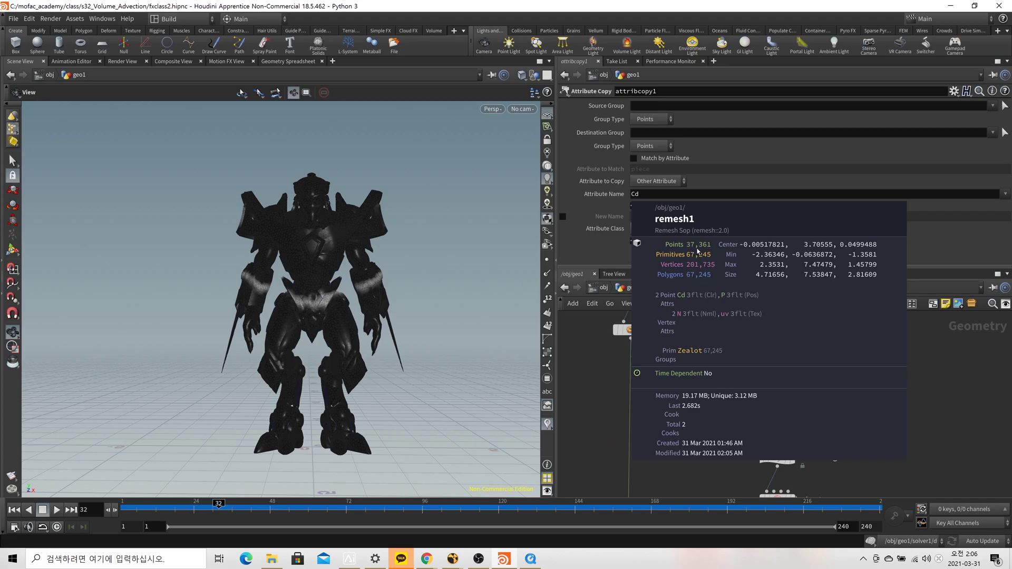
scroll(745, 411, "down", 1)
middle_click_drag(758, 458, 687, 319)
scroll(702, 386, "up", 1)
middle_click(695, 451)
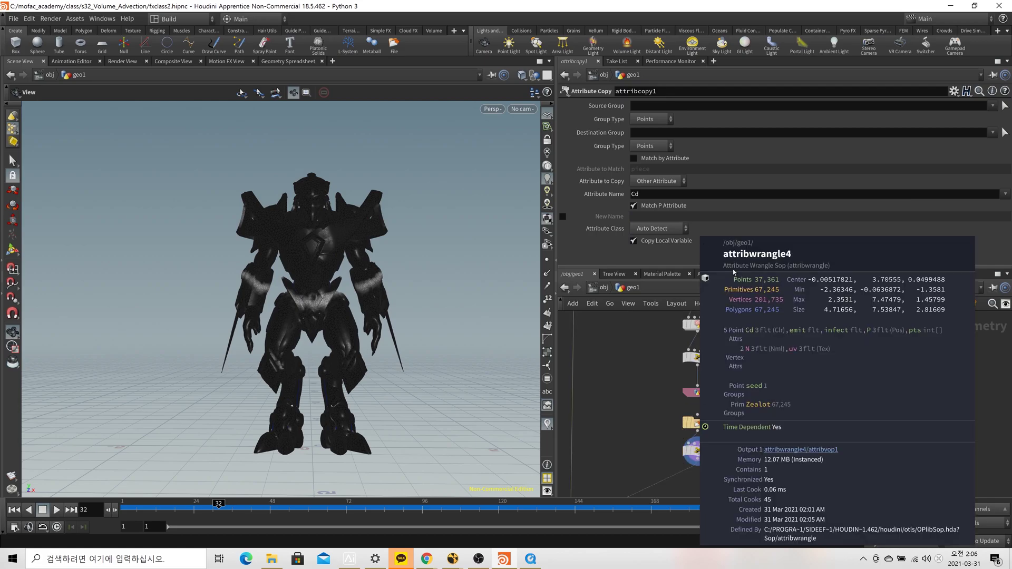
Display attribcopy1 in the viewport and set its Attribute Name to emit.
scroll(659, 397, "down", 2)
middle_click_drag(660, 398, 677, 344)
scroll(636, 453, "up", 3)
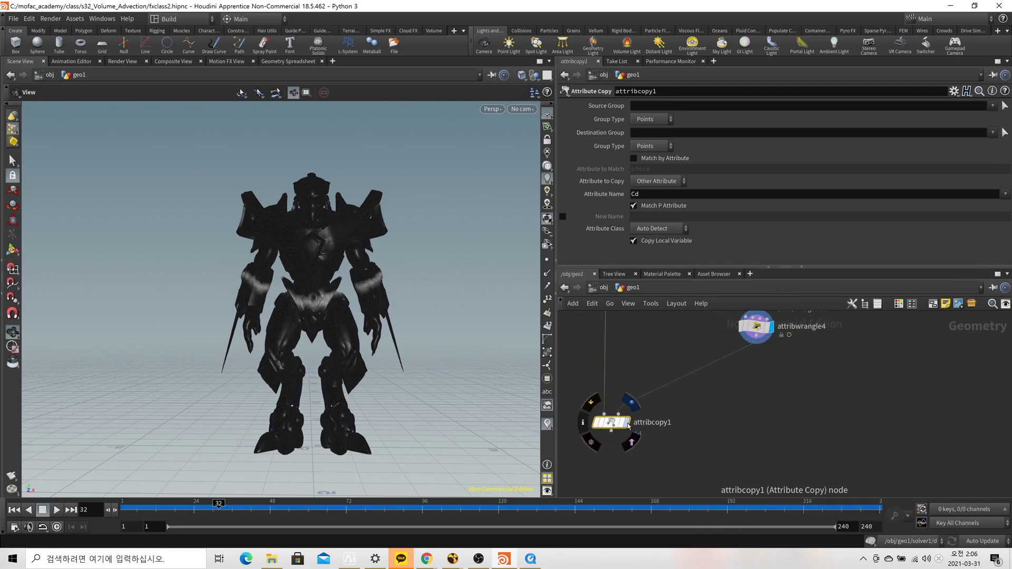
left_click(627, 422)
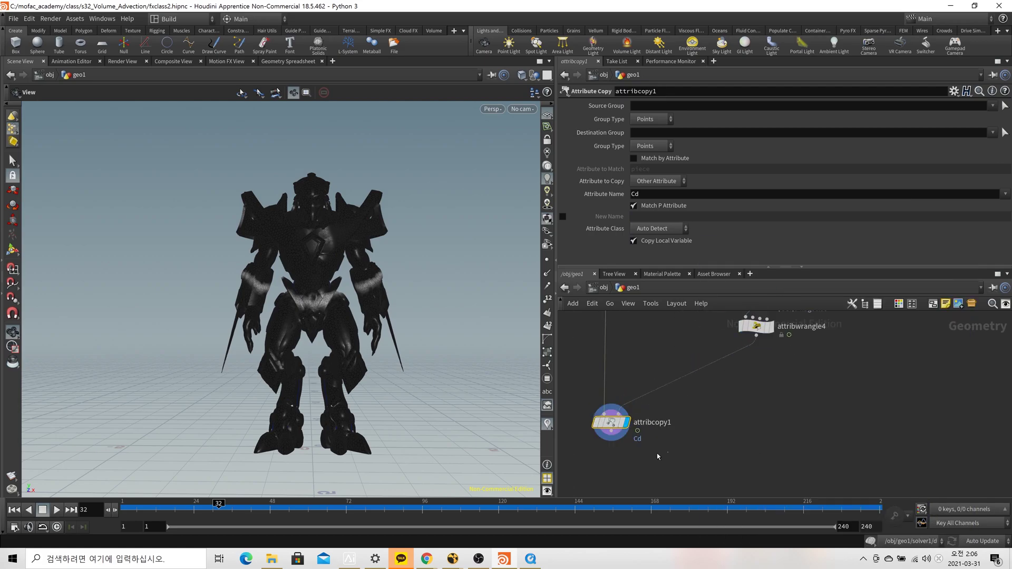
left_click_drag(649, 194, 593, 201)
type("emit")
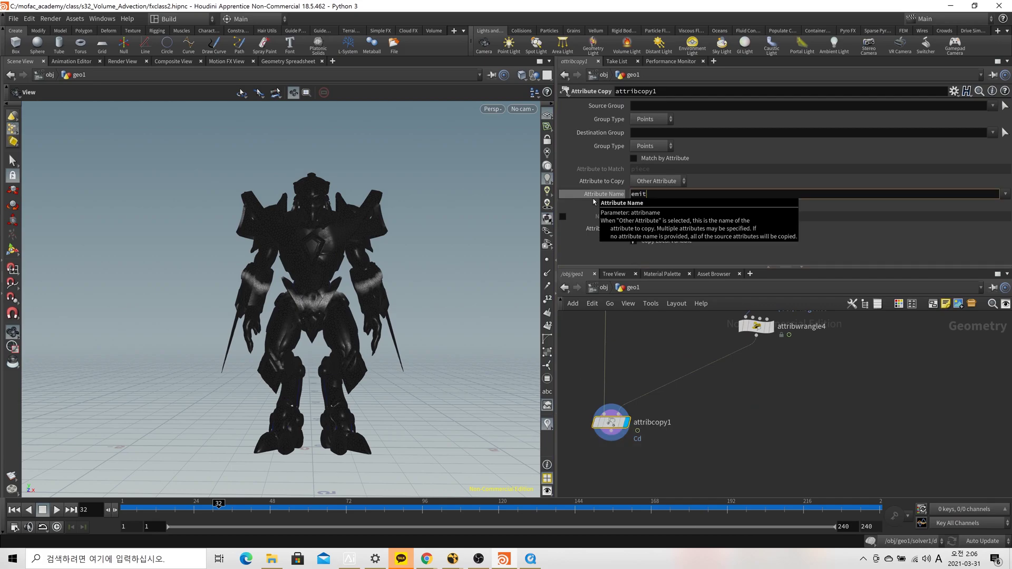
key("Return")
Inspect the geometry information of remesh1 and attribcopy1, scrub the timeline and return to frame 1.
scroll(840, 438, "down", 5)
scroll(735, 443, "up", 2)
middle_click_drag(764, 466, 718, 461)
middle_click_drag(672, 318, 684, 495)
middle_click(686, 386)
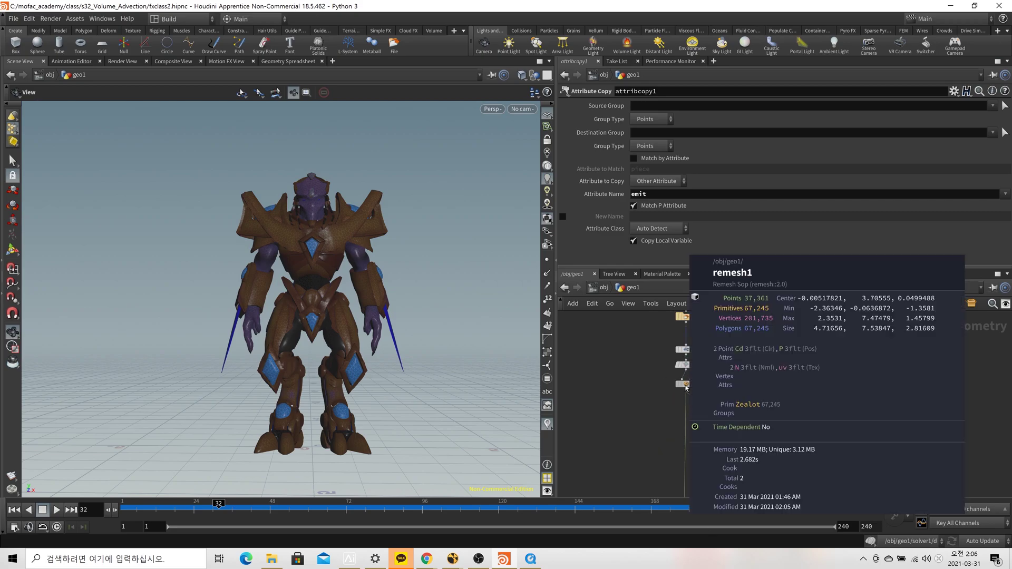
middle_click_drag(721, 375, 711, 433)
scroll(711, 433, "down", 3)
middle_click_drag(707, 469, 706, 337)
scroll(665, 400, "up", 3)
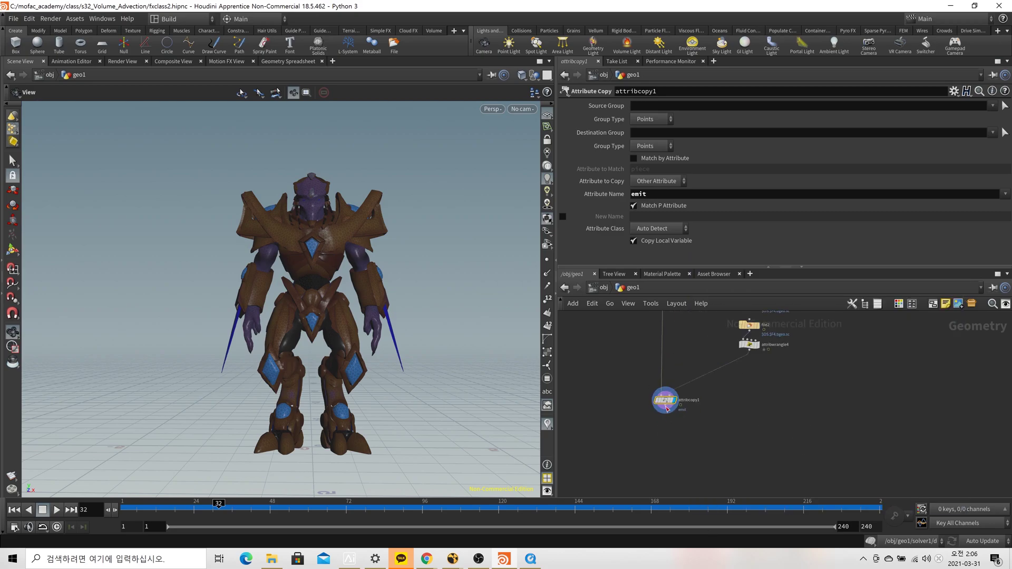
middle_click(666, 400)
left_click_drag(496, 512, 420, 508)
key("ctrl+Up")
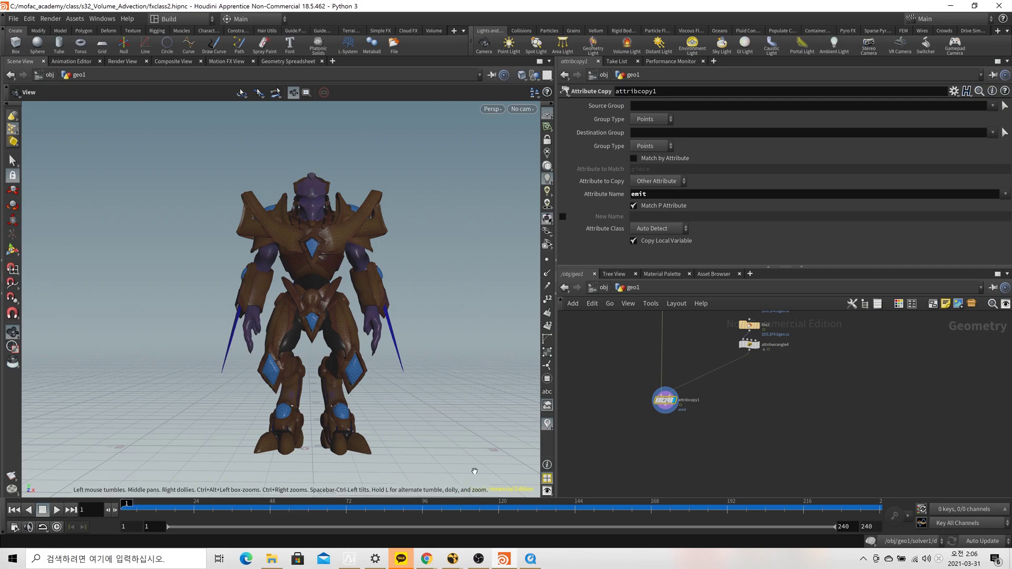
Add a Delete node below attribcopy1, connect it to attribcopy1's output and display it.
key("Tab")
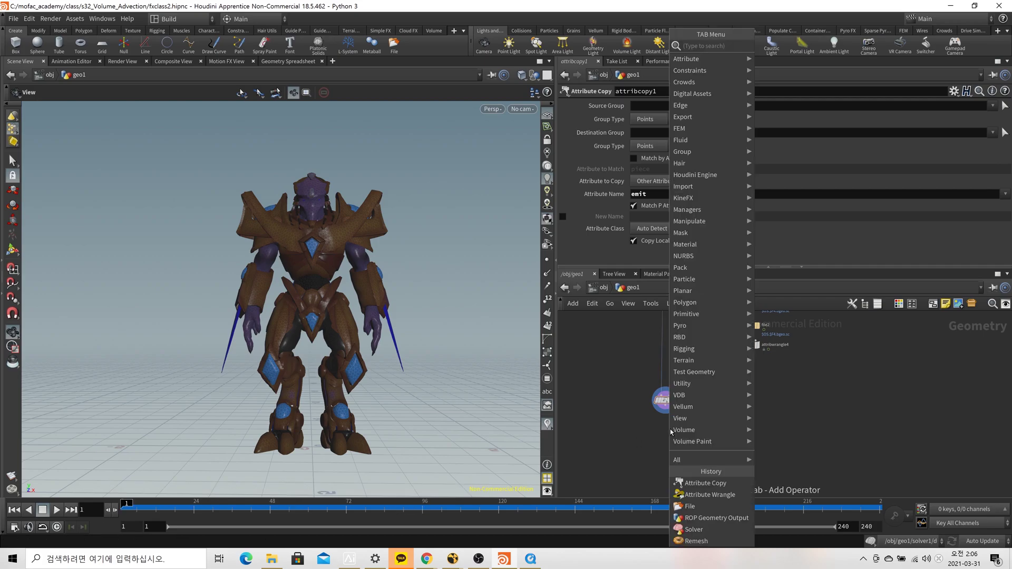
type("delete")
key("Return")
left_click(658, 418)
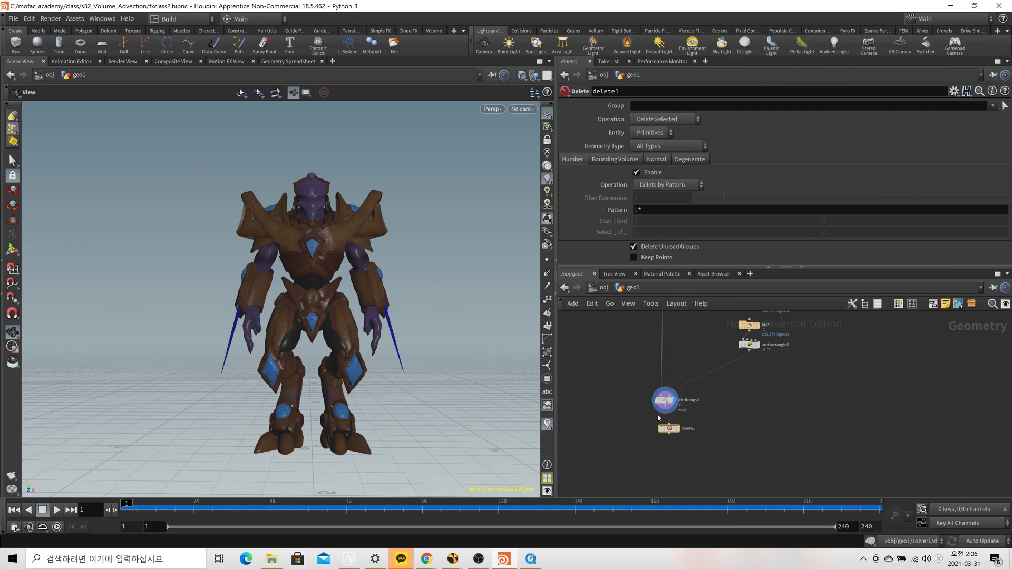
left_click(665, 406)
left_click(683, 424)
left_click_drag(668, 428, 666, 424)
left_click(664, 106)
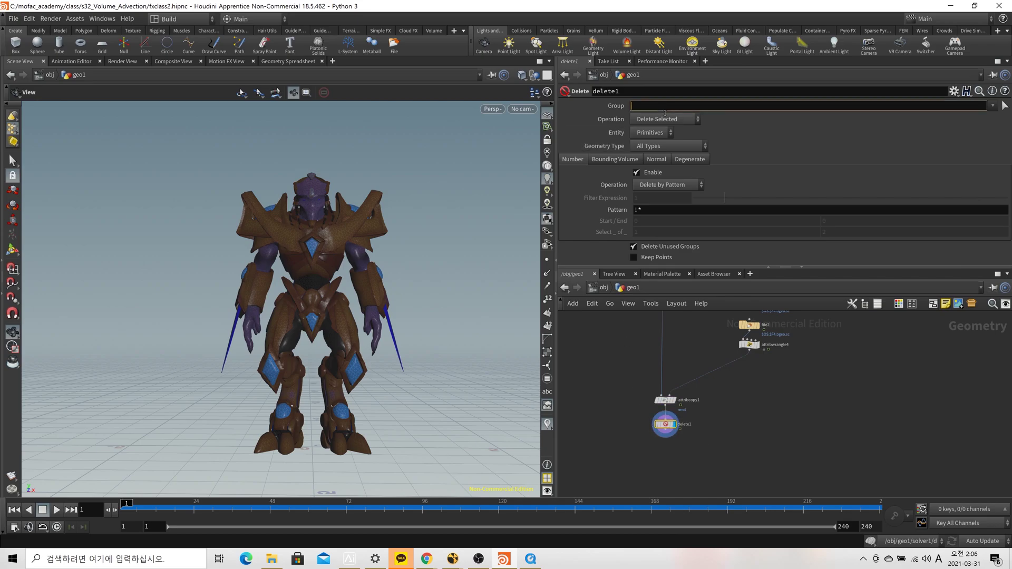
key("Return")
left_click(670, 133)
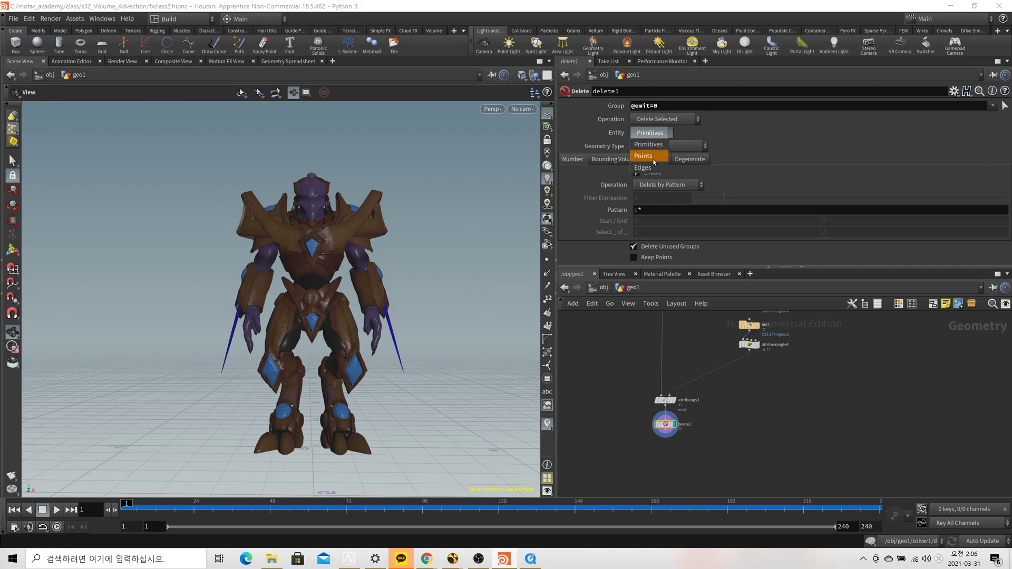
left_click(653, 156)
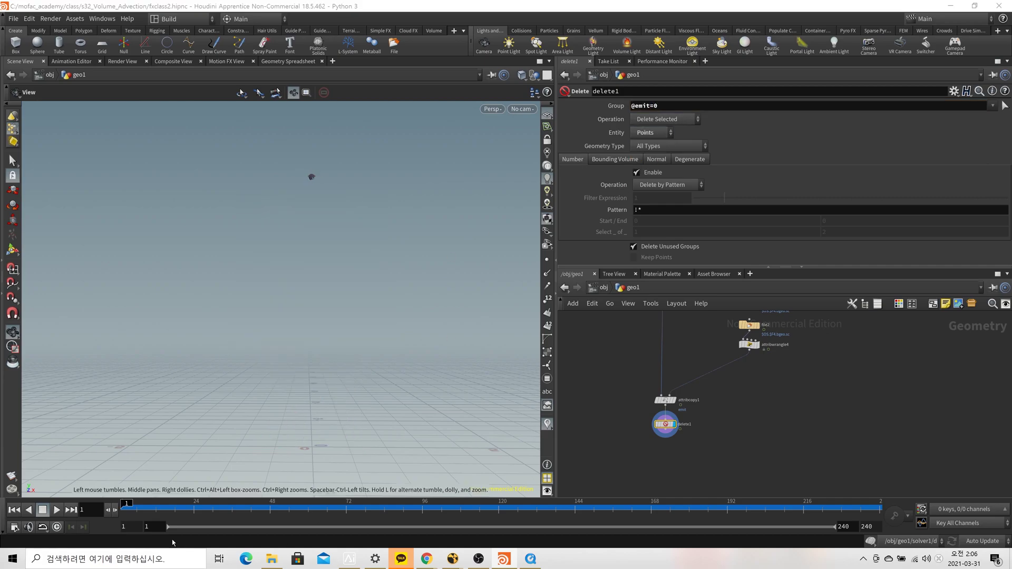
left_click_drag(129, 509, 403, 532)
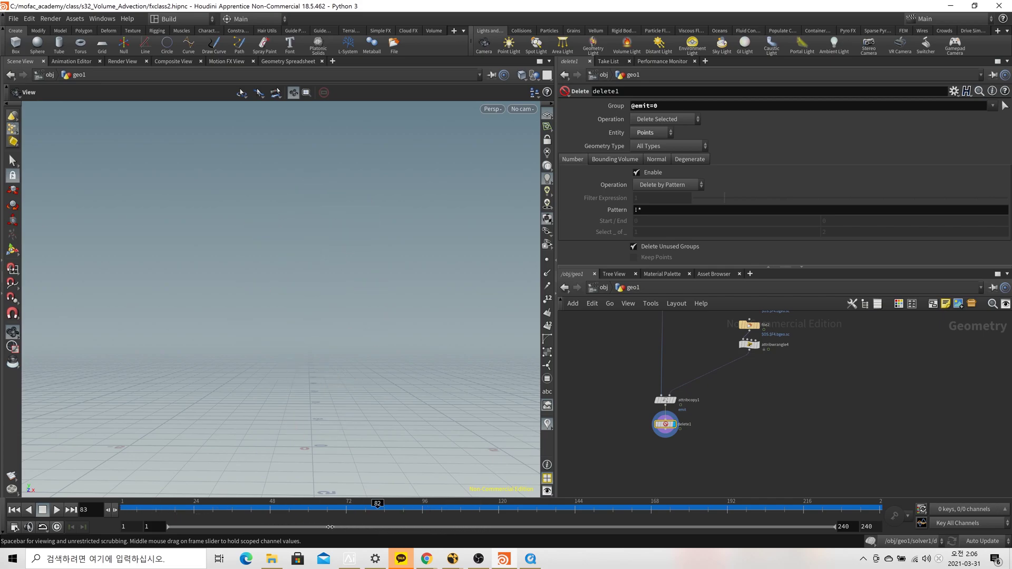